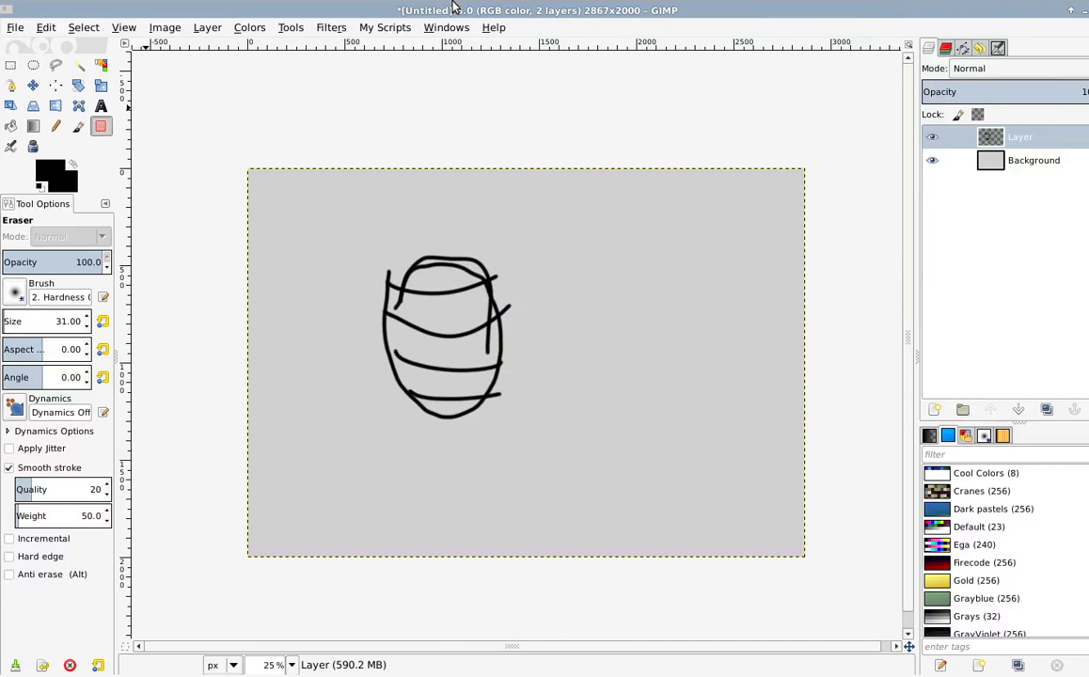
Step: Clear the sketch from the layer and paint a thick rounded turtle-shell outline at brush size 31, tidying its edges with the eraser
key("p")
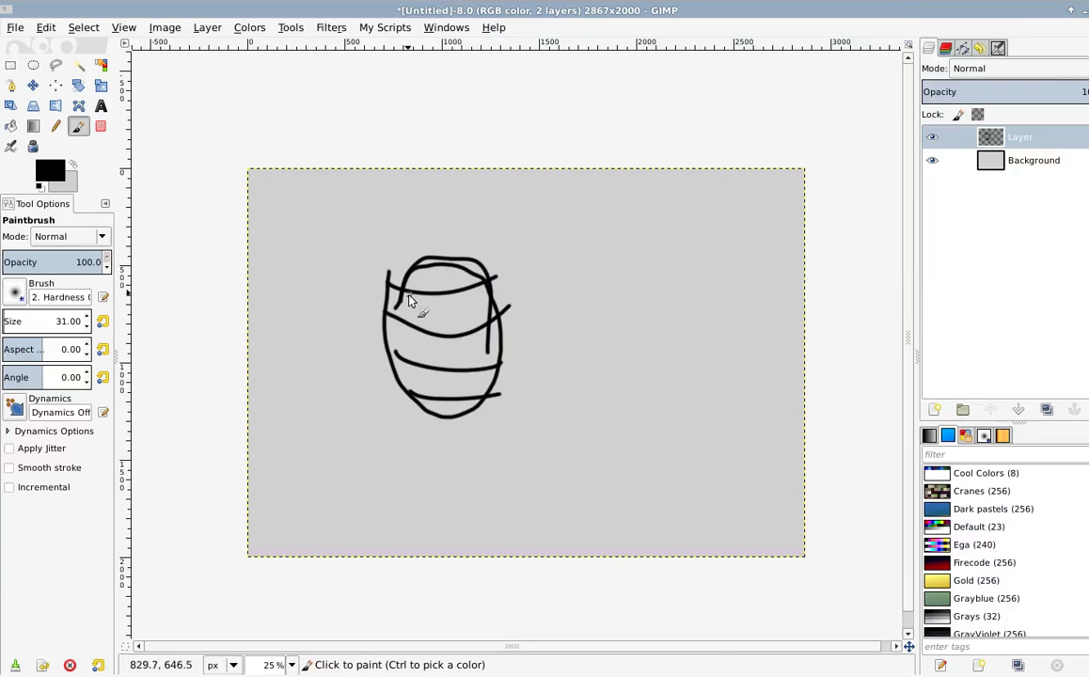
key("Delete")
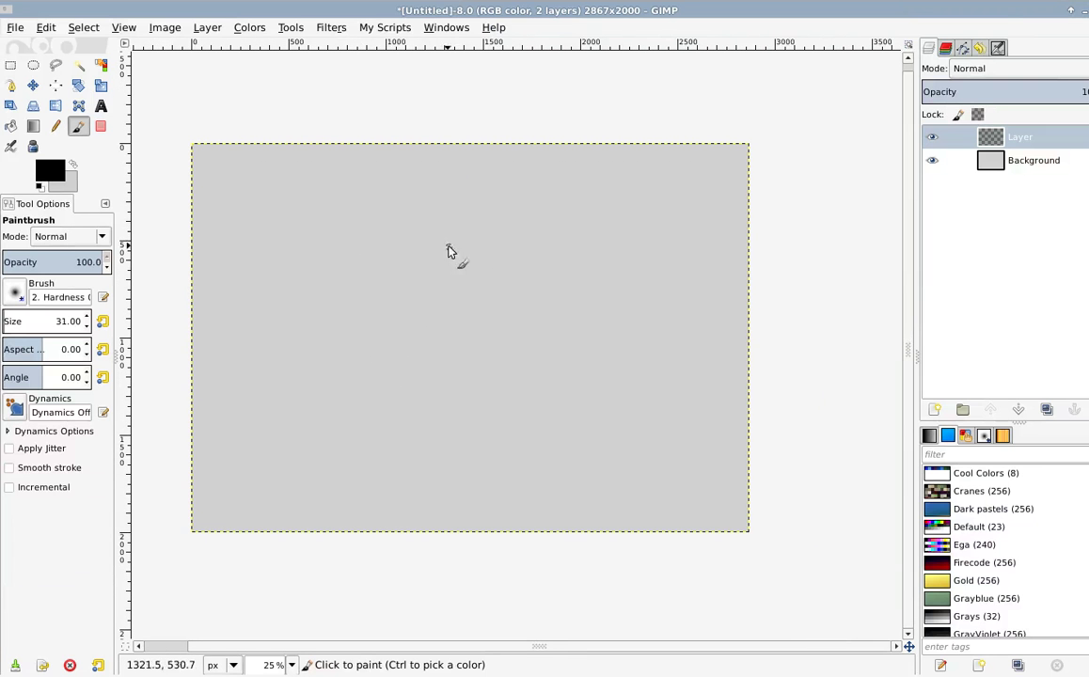
mouse_move(431, 237)
left_mouse_down()
mouse_move(407, 242)
mouse_move(393, 279)
left_mouse_up()
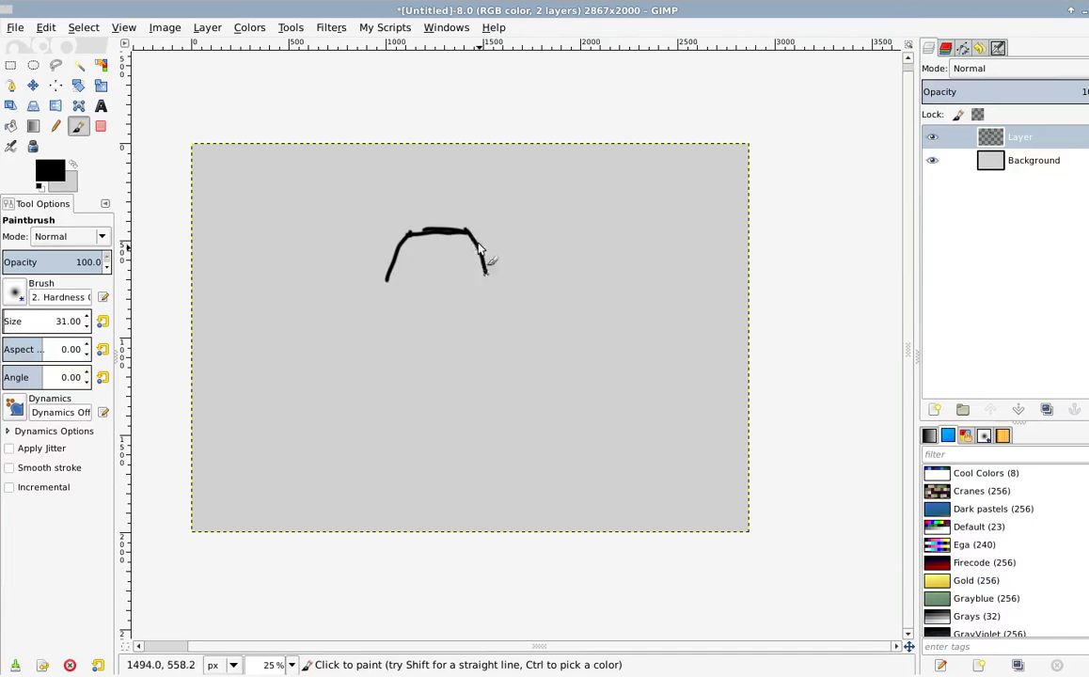
left_click_drag(473, 237, 486, 339)
mouse_move(390, 275)
left_mouse_down()
mouse_move(398, 337)
mouse_move(439, 360)
mouse_move(480, 329)
mouse_move(476, 344)
mouse_move(428, 361)
mouse_move(380, 289)
left_mouse_up()
mouse_move(401, 239)
left_mouse_down()
mouse_move(399, 331)
mouse_move(385, 313)
left_mouse_up()
key("shift+e")
key("p")
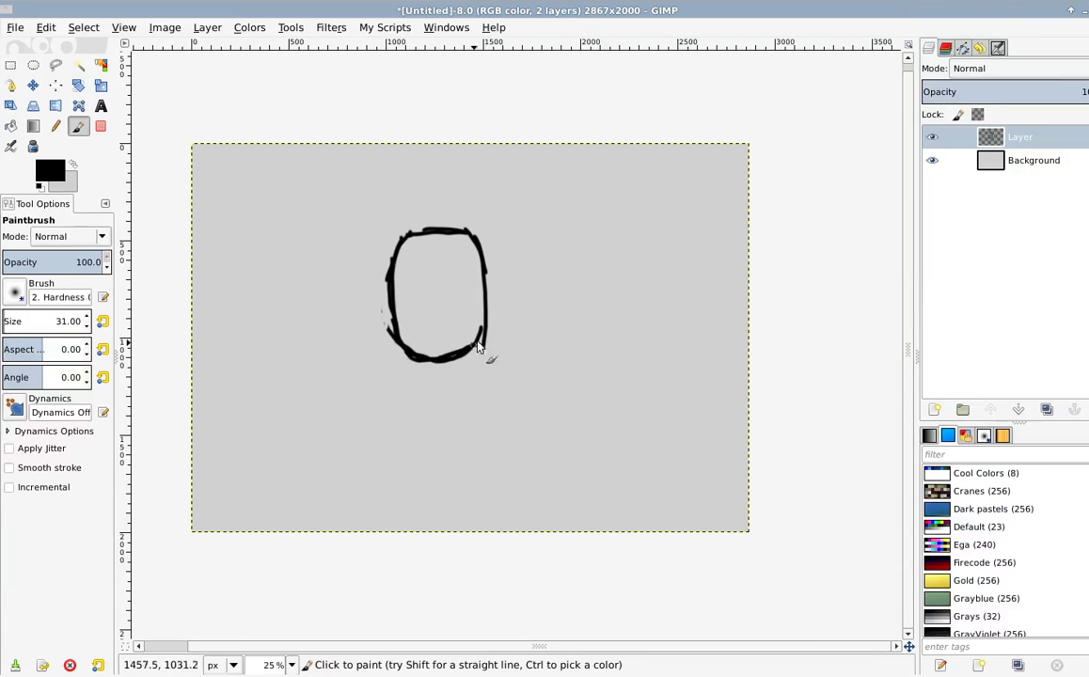
mouse_move(461, 349)
left_mouse_down()
mouse_move(487, 274)
mouse_move(474, 236)
mouse_move(493, 330)
mouse_move(499, 287)
left_mouse_up()
key("shift+e")
key("p")
mouse_move(462, 228)
left_mouse_down()
mouse_move(425, 231)
mouse_move(448, 226)
mouse_move(404, 245)
mouse_move(414, 227)
mouse_move(390, 297)
mouse_move(390, 279)
mouse_move(402, 350)
left_mouse_up()
Step: Paint a vertical centre line, a V at the top, an arc at the bottom and three horizontal lines inside the shell outline
scroll(424, 275, "up", 2)
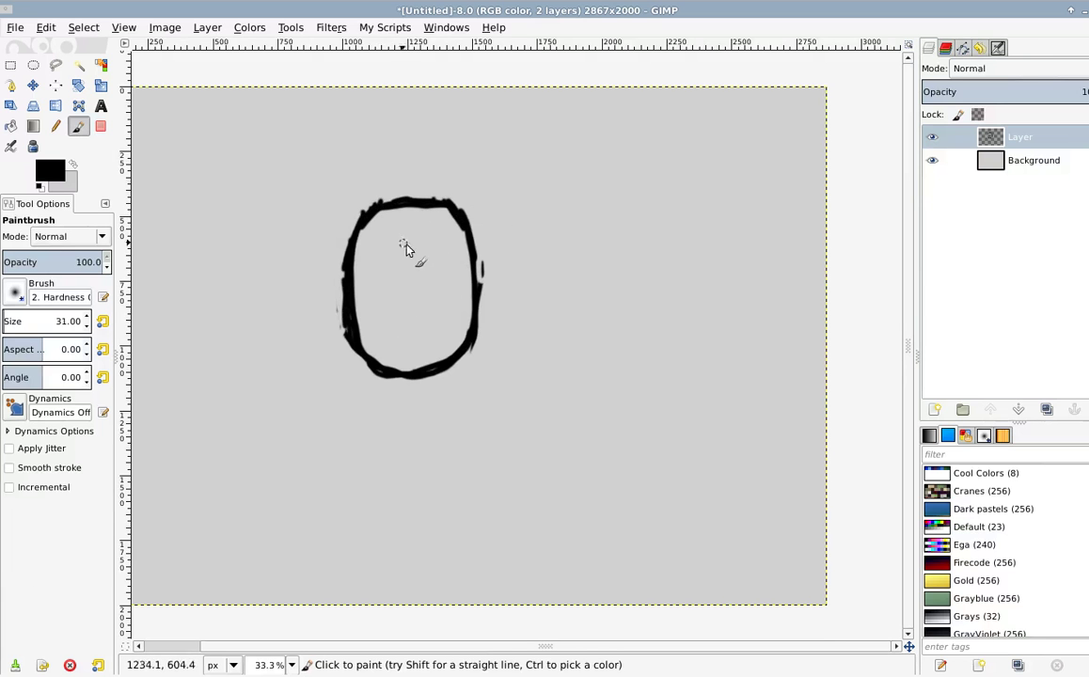
left_click_drag(409, 211, 410, 274)
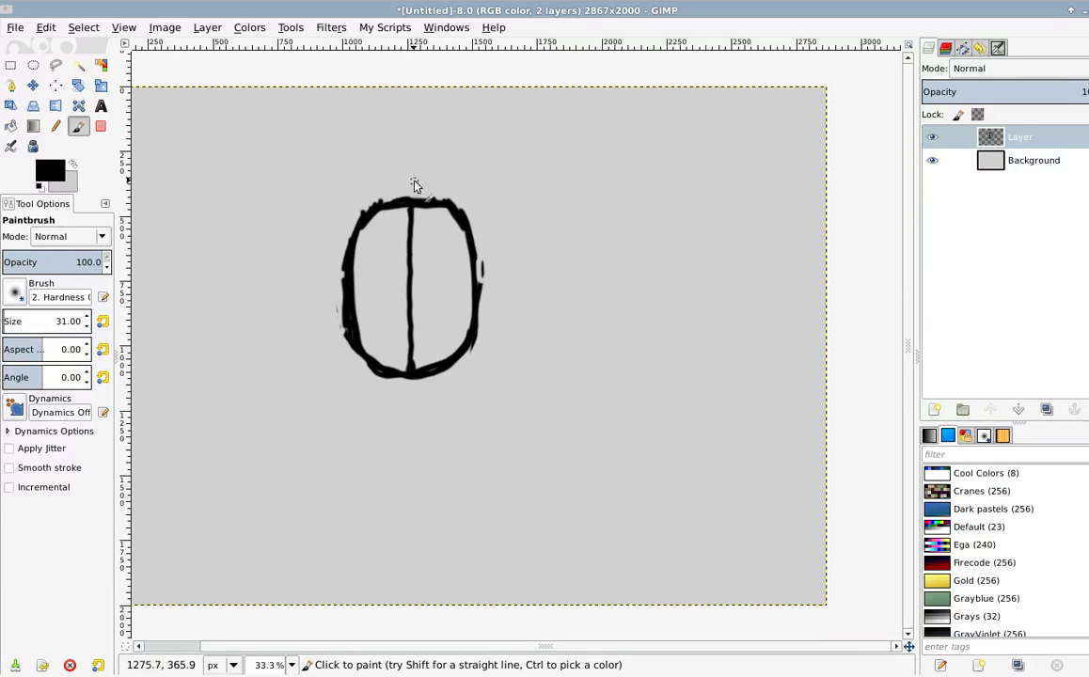
left_click_drag(379, 205, 411, 233)
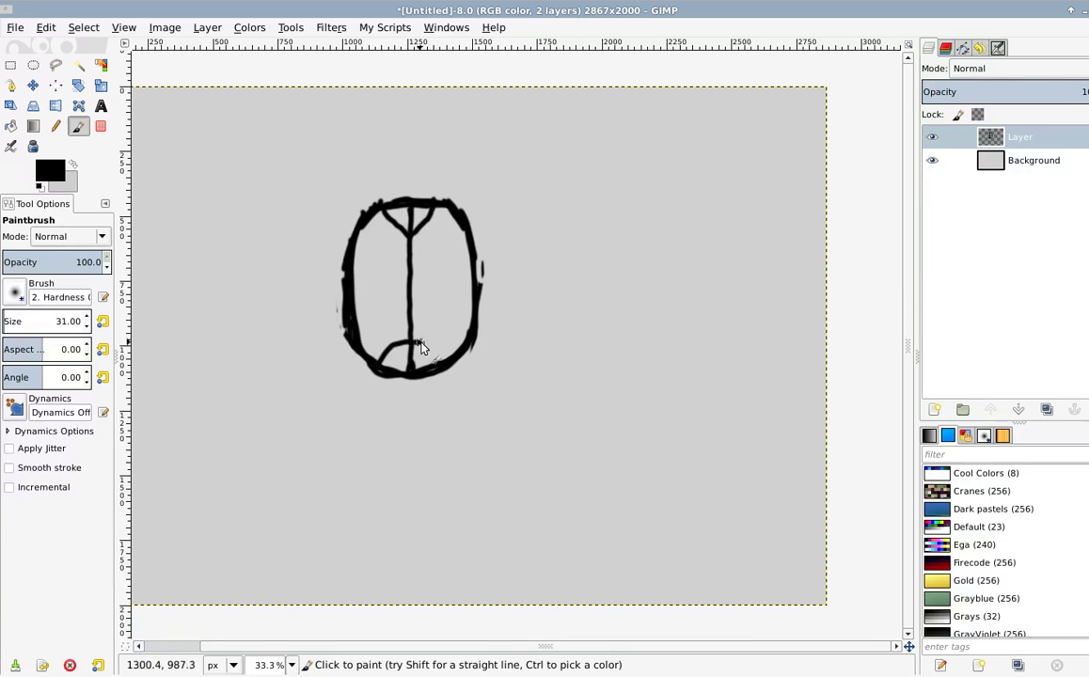
left_click_drag(431, 352, 450, 365)
left_click_drag(374, 263, 473, 254)
left_click_drag(375, 290, 437, 286)
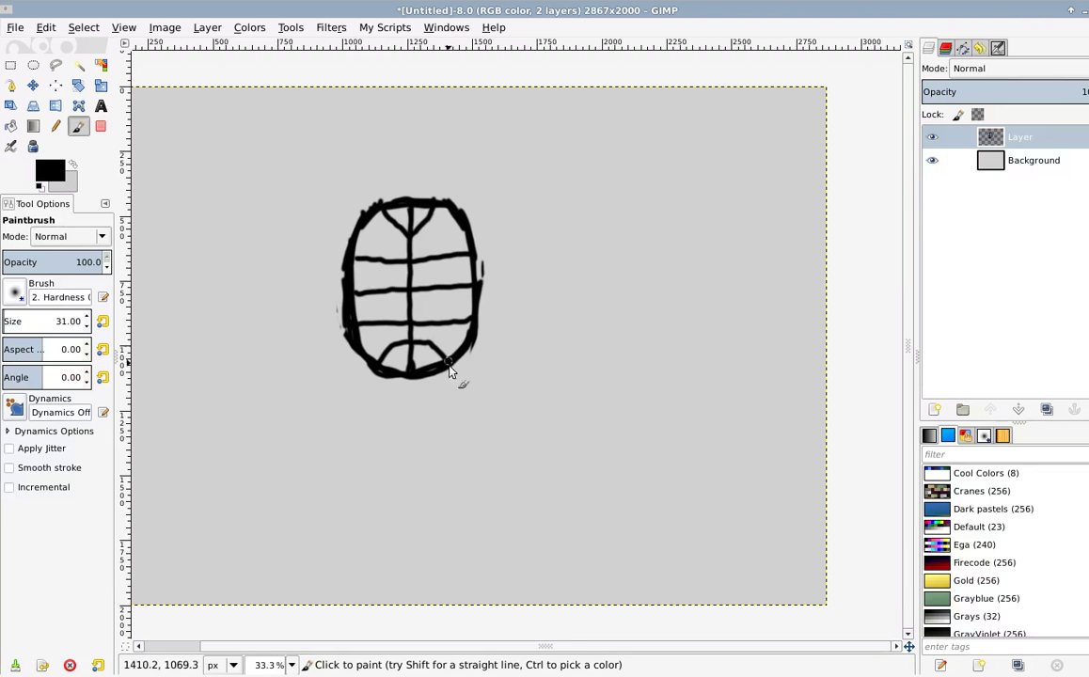
Step: Paint a second shell pattern beside the first with a vertical spine, three cross lines, a V on top and an arc below
left_click_drag(523, 322, 407, 348)
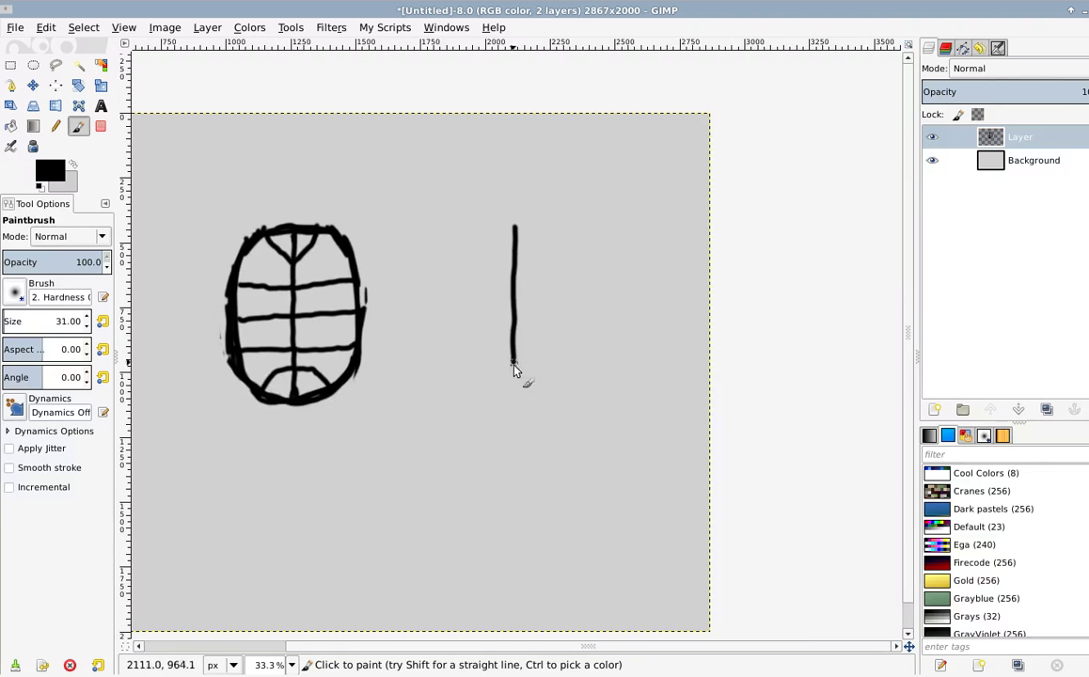
left_click_drag(513, 381, 514, 407)
left_click_drag(458, 275, 573, 275)
left_click_drag(481, 317, 540, 316)
left_click_drag(470, 346, 583, 346)
left_click_drag(512, 246, 549, 240)
mouse_move(517, 378)
left_mouse_down()
mouse_move(499, 398)
mouse_move(553, 401)
left_mouse_up()
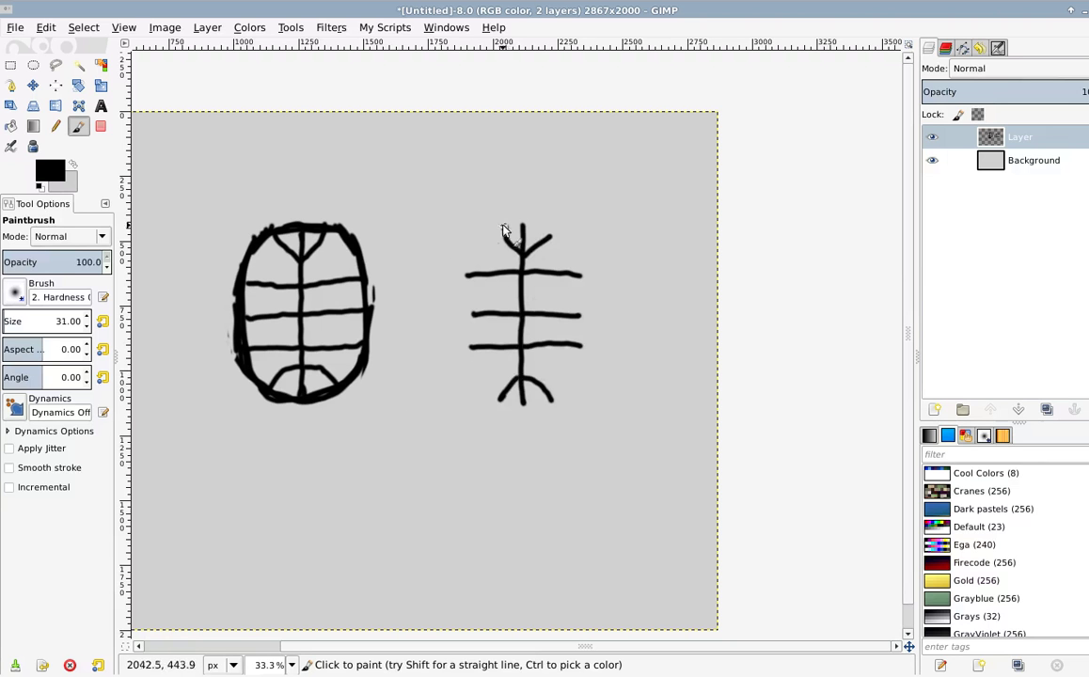
Step: Paint an oval outline around the second shell pattern, undoing and redrawing its first curve
mouse_move(520, 223)
left_mouse_down()
mouse_move(486, 243)
mouse_move(466, 301)
left_mouse_up()
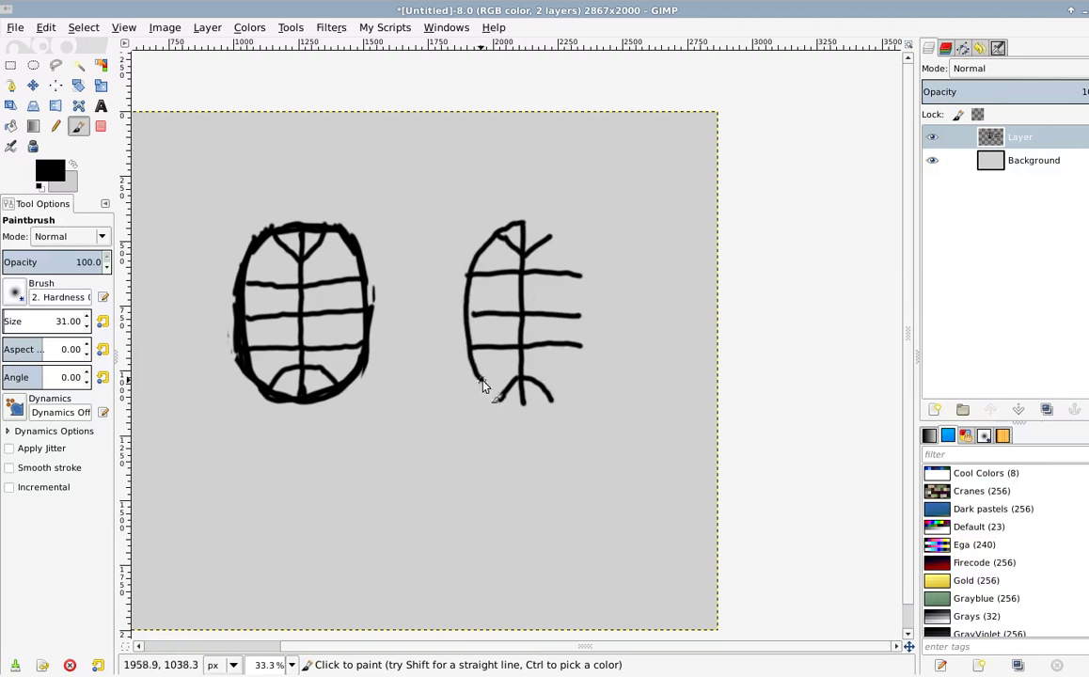
key("ctrl+z")
mouse_move(514, 215)
left_mouse_down()
mouse_move(468, 275)
mouse_move(464, 353)
left_mouse_up()
left_click_drag(489, 400, 503, 406)
left_click_drag(521, 223, 556, 238)
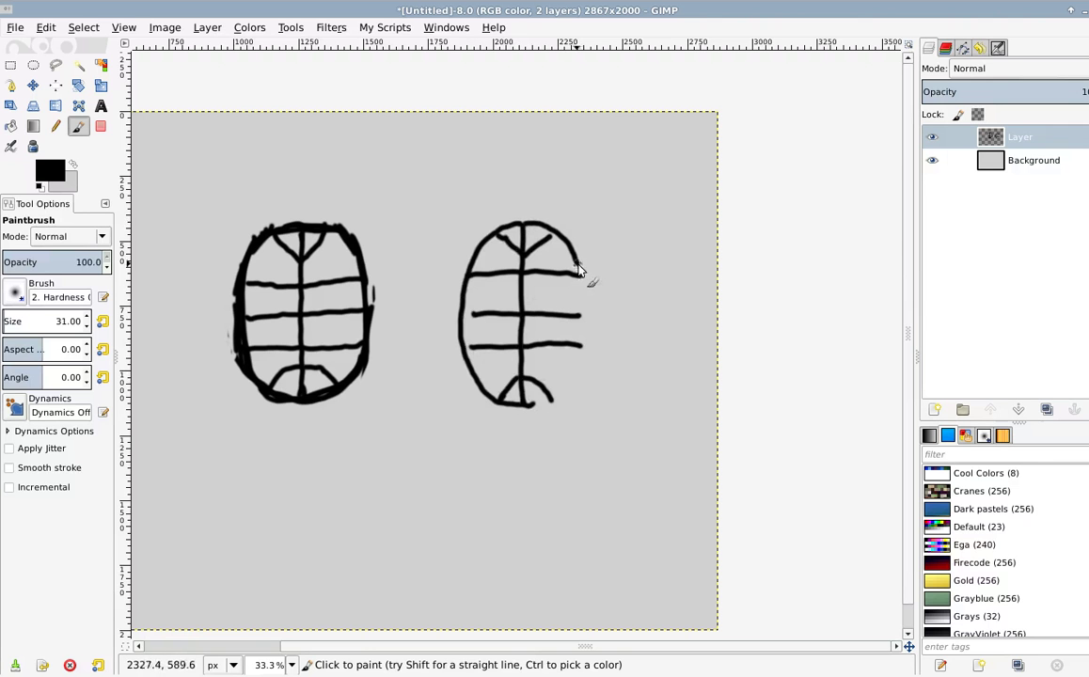
left_click_drag(585, 327, 575, 371)
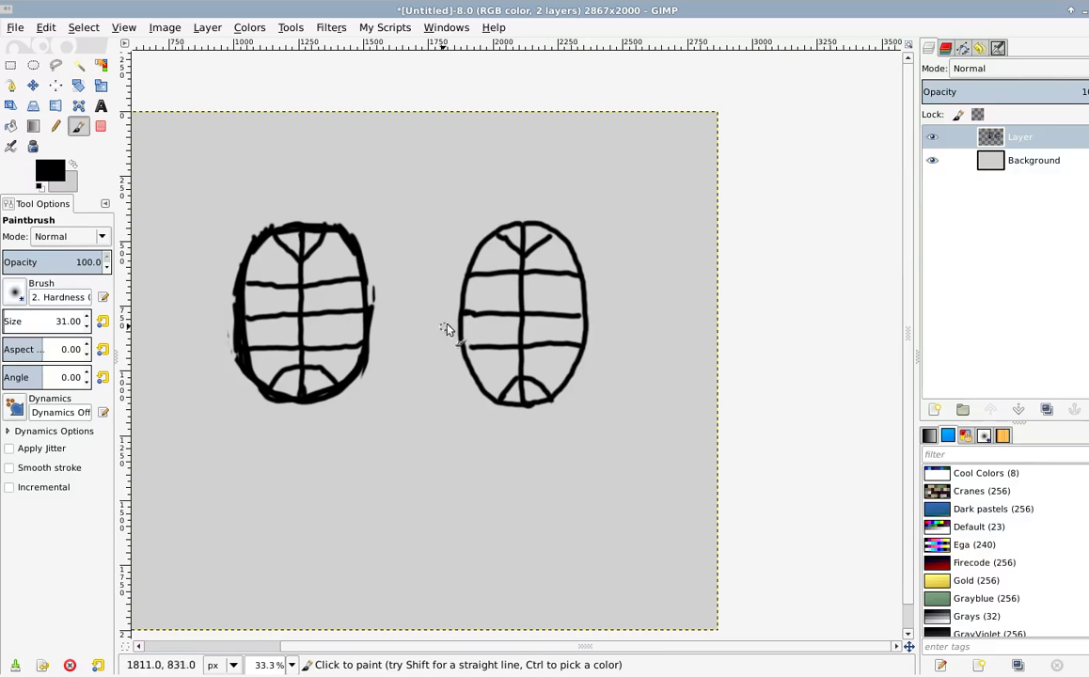
Step: Clear both shell sketches from the layer
left_click_drag(296, 355, 459, 319)
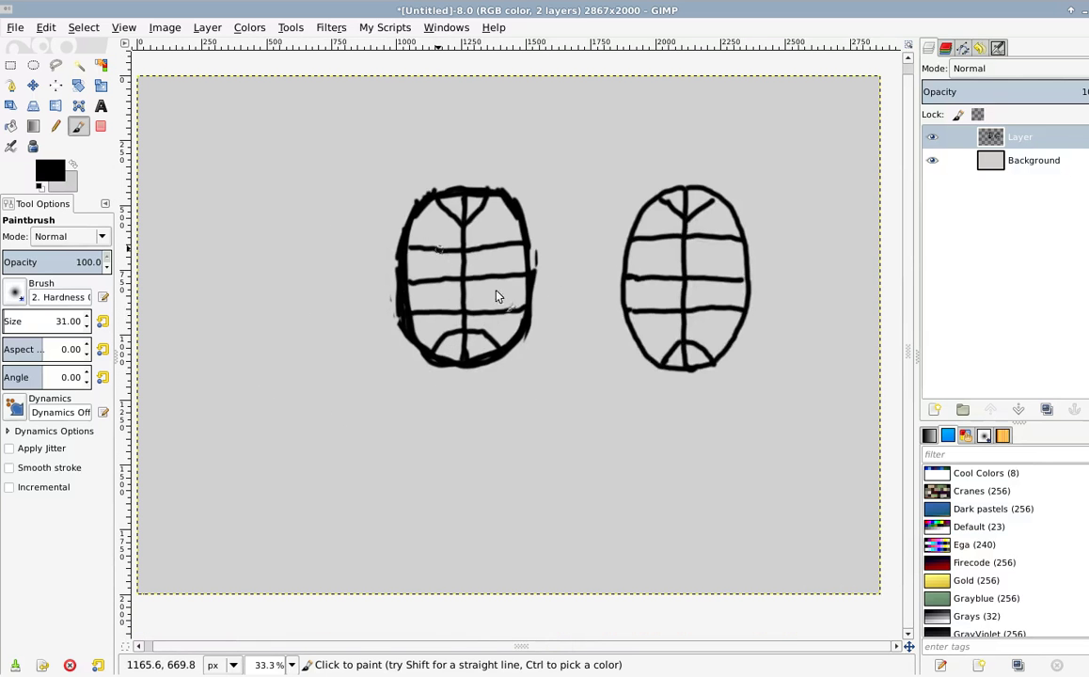
key("Delete")
left_click_drag(385, 323, 450, 319)
scroll(425, 299, "down", 1)
scroll(474, 262, "up", 1)
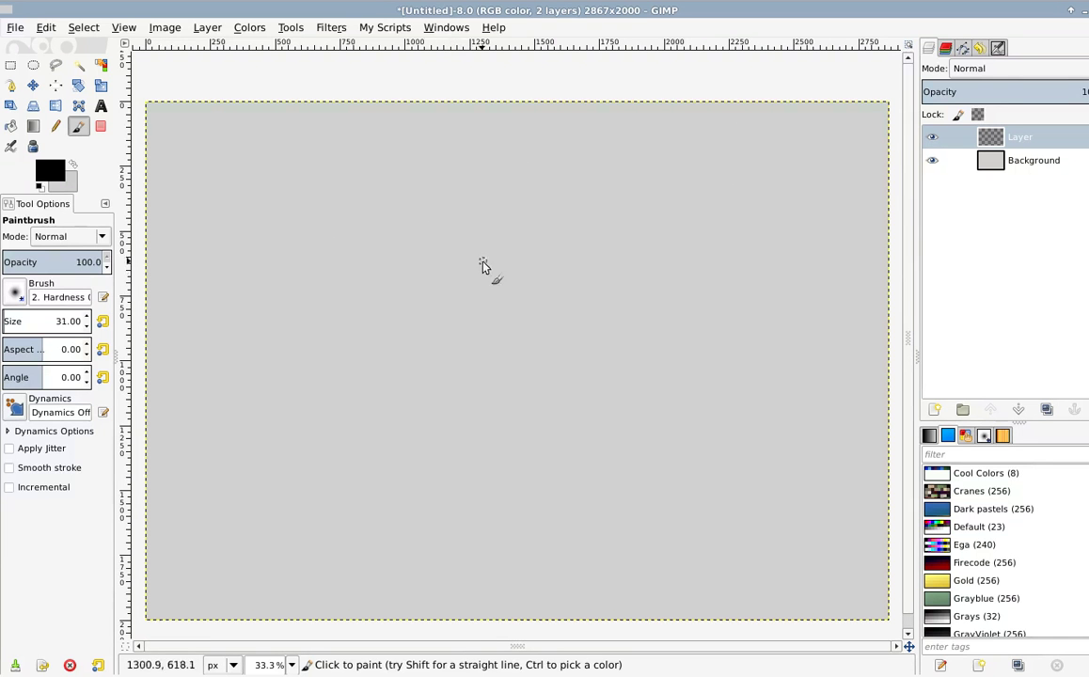
scroll(437, 317, "right", 1)
left_click_drag(435, 271, 453, 282)
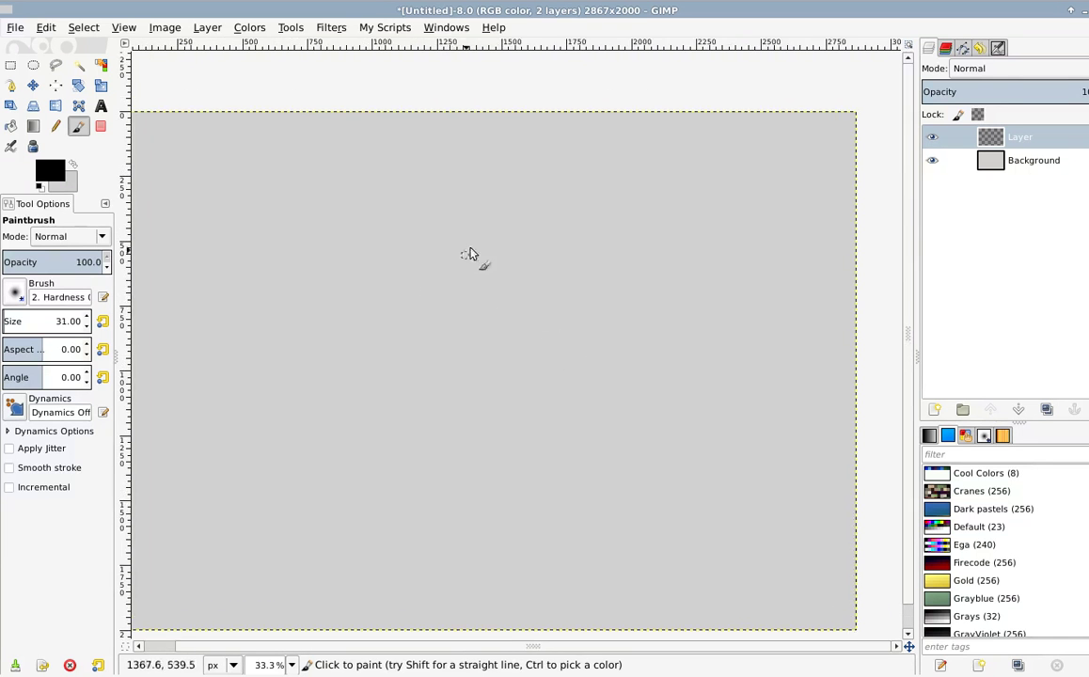
left_click_drag(406, 391, 437, 346)
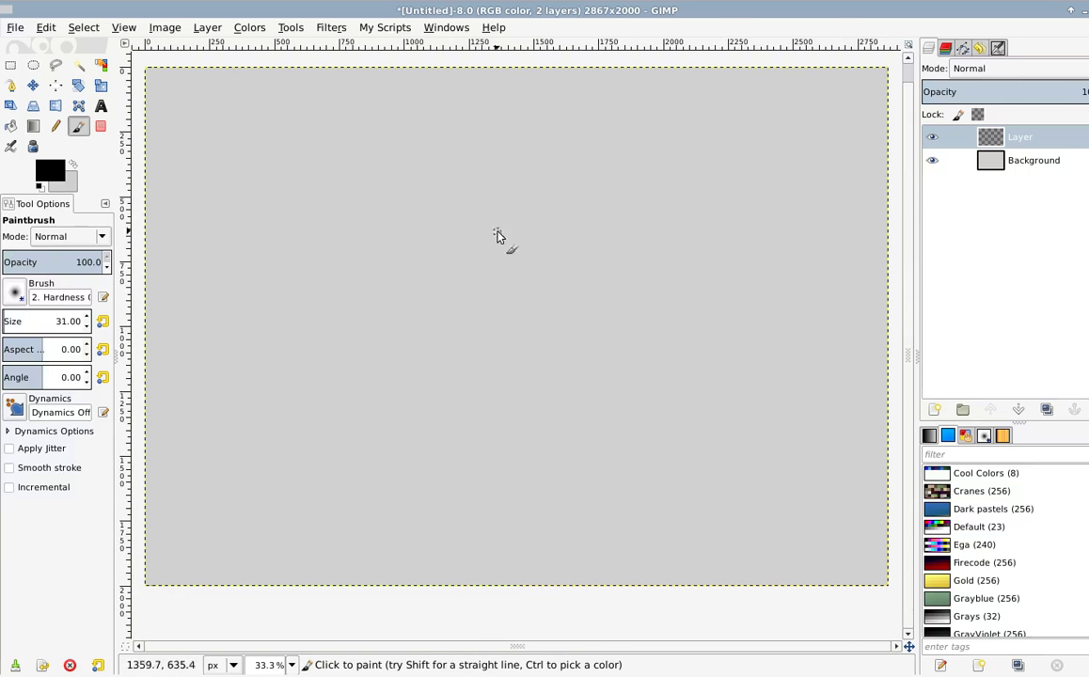
scroll(484, 258, "up", 3)
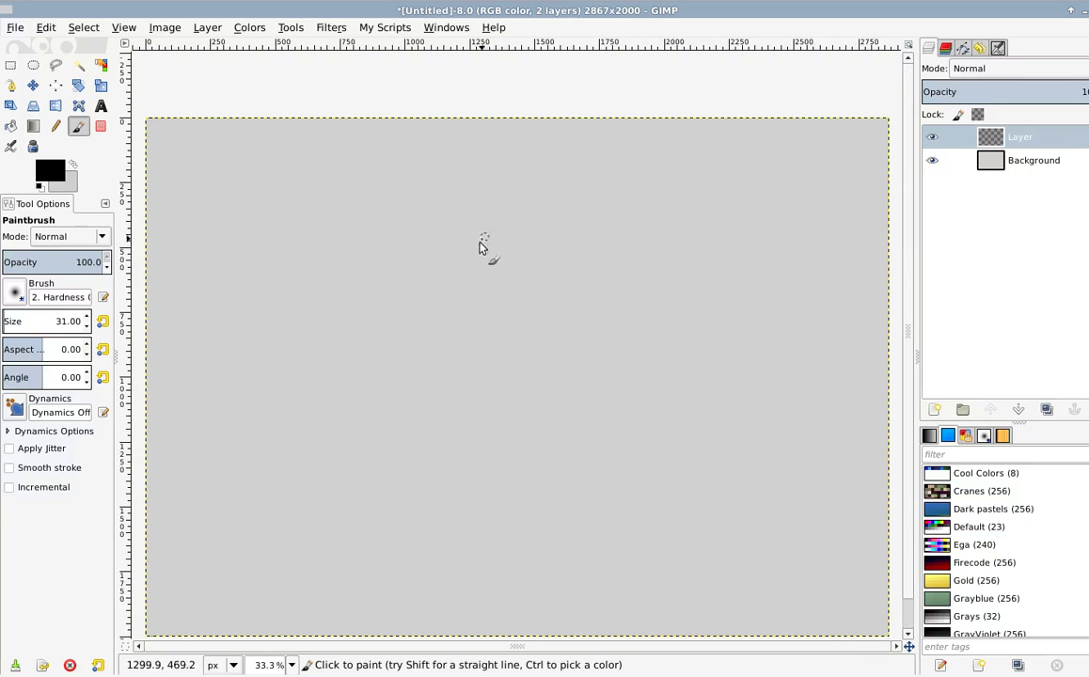
mouse_move(533, 193)
left_mouse_down()
mouse_move(568, 227)
mouse_move(559, 262)
mouse_move(519, 255)
mouse_move(551, 272)
mouse_move(557, 238)
left_mouse_up()
scroll(576, 228, "up", 1)
key("shift+e")
key("p")
left_click(532, 243)
left_click(543, 245)
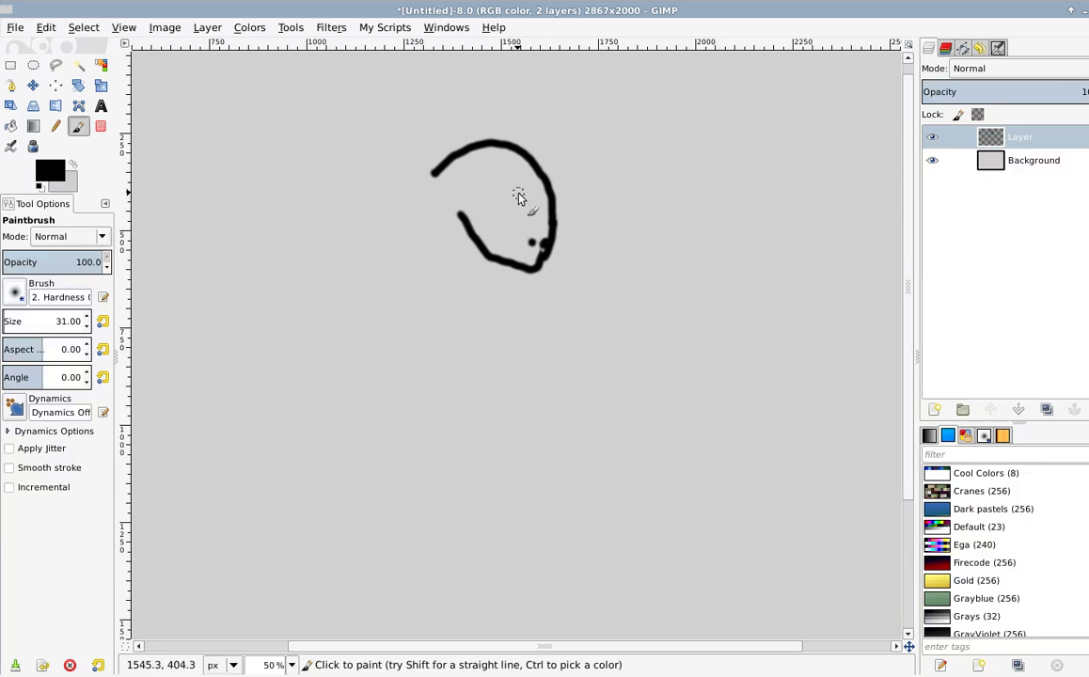
mouse_move(517, 192)
left_mouse_down()
mouse_move(507, 188)
mouse_move(492, 209)
mouse_move(524, 201)
mouse_move(510, 199)
mouse_move(524, 213)
left_mouse_up()
key("shift+e")
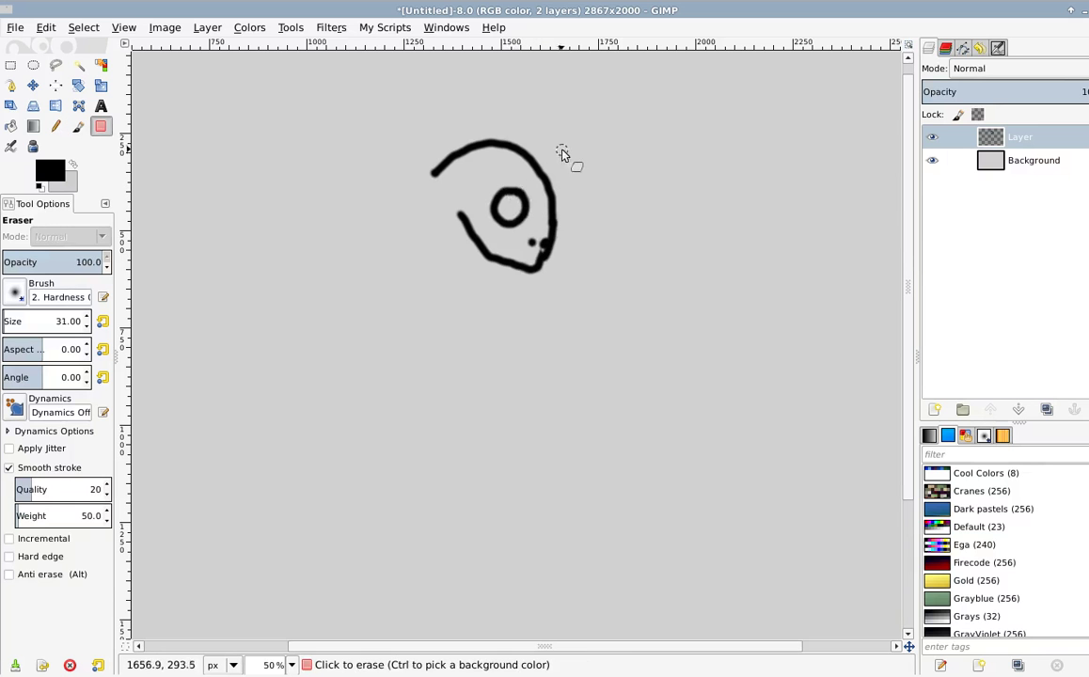
key("ctrl+z")
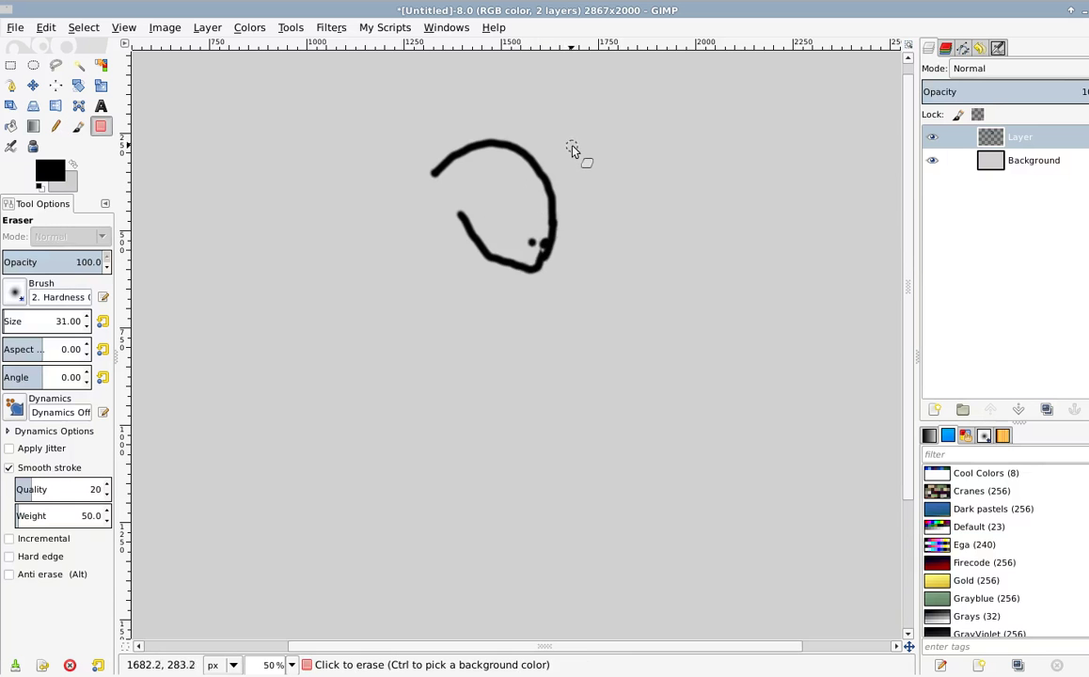
key("ctrl+z")
key("ctrl+z")
key("ctrl+z")
key("ctrl+z")
Step: Reduce the brush size to 11 and paint the curved top of the turtle's head down to the snout
key("braceleft")
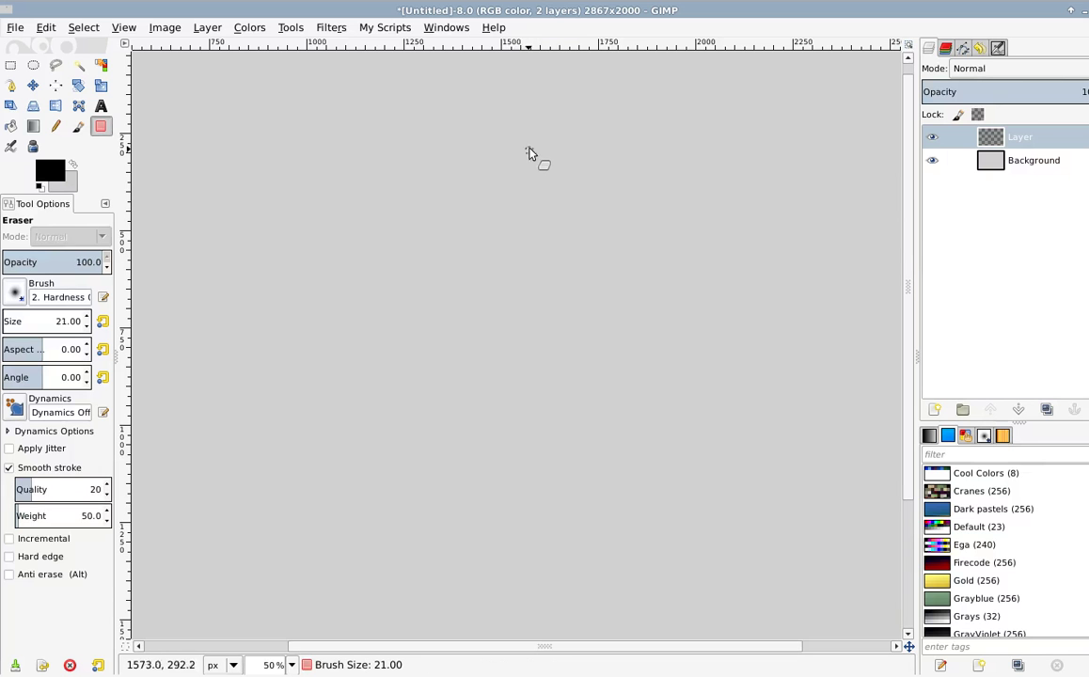
key("braceleft")
key("p")
mouse_move(443, 170)
left_mouse_down()
mouse_move(524, 177)
mouse_move(538, 236)
left_mouse_up()
scroll(478, 204, "down", 4)
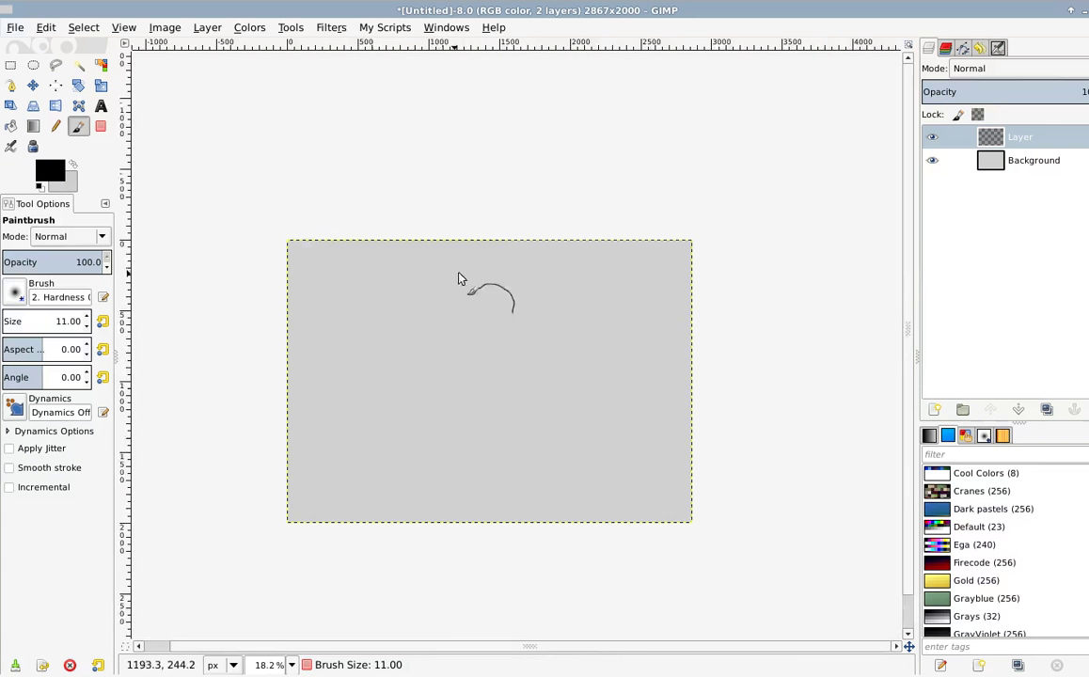
scroll(470, 277, "up", 4)
mouse_move(399, 218)
left_mouse_down()
mouse_move(456, 208)
mouse_move(475, 221)
mouse_move(498, 254)
mouse_move(498, 294)
left_mouse_up()
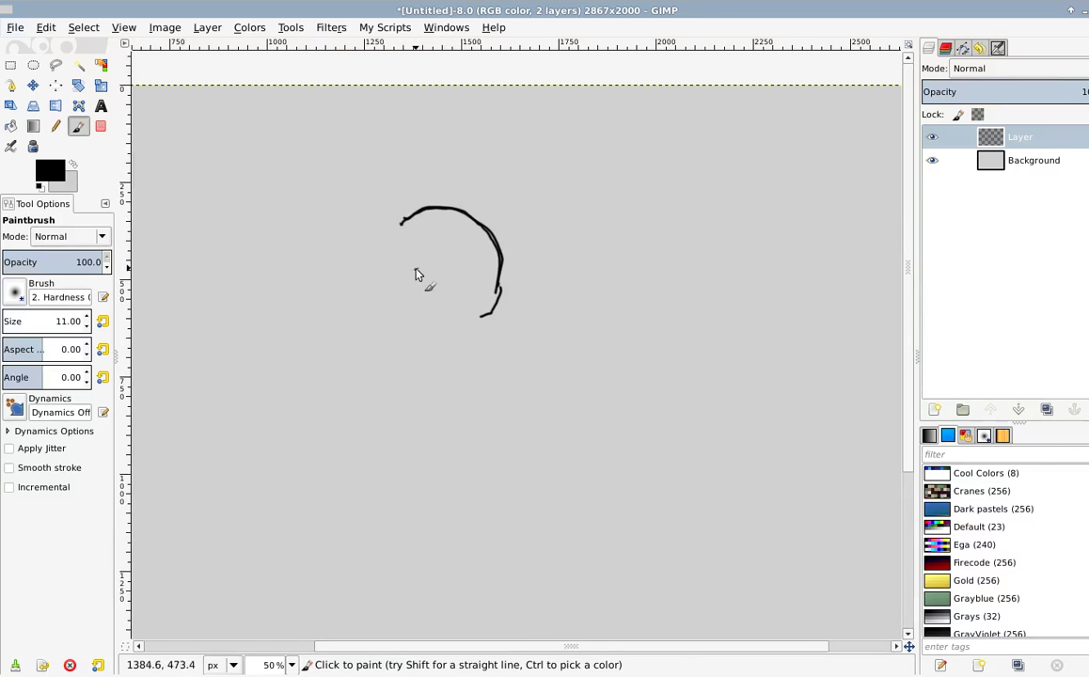
Step: Paint the turtle's lower jaw and curved mouth line, cleaning up the overlaps at the snout with the eraser
mouse_move(419, 261)
left_mouse_down()
mouse_move(459, 317)
mouse_move(501, 288)
mouse_move(489, 310)
mouse_move(494, 302)
mouse_move(437, 279)
mouse_move(466, 309)
mouse_move(443, 291)
mouse_move(489, 309)
mouse_move(506, 283)
left_mouse_up()
key("shift+e")
key("p")
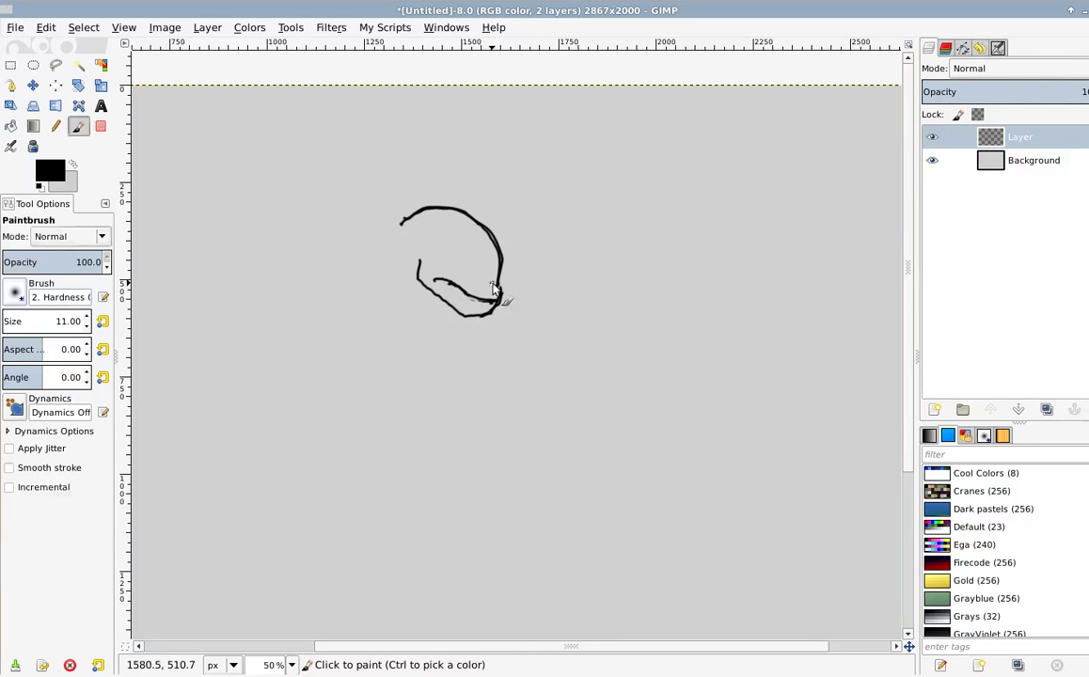
key("shift+e")
key("p")
left_click_drag(498, 291, 500, 297)
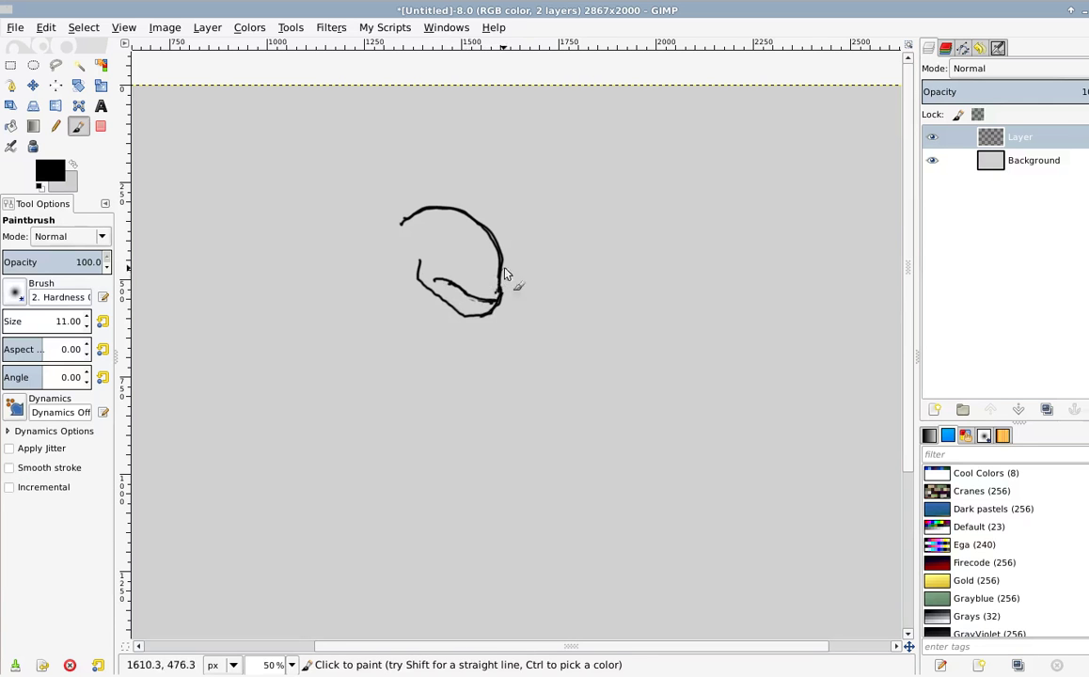
Step: Reshape the tip of the snout with eraser and paintbrush, and dot in two nostrils
key("shift+e")
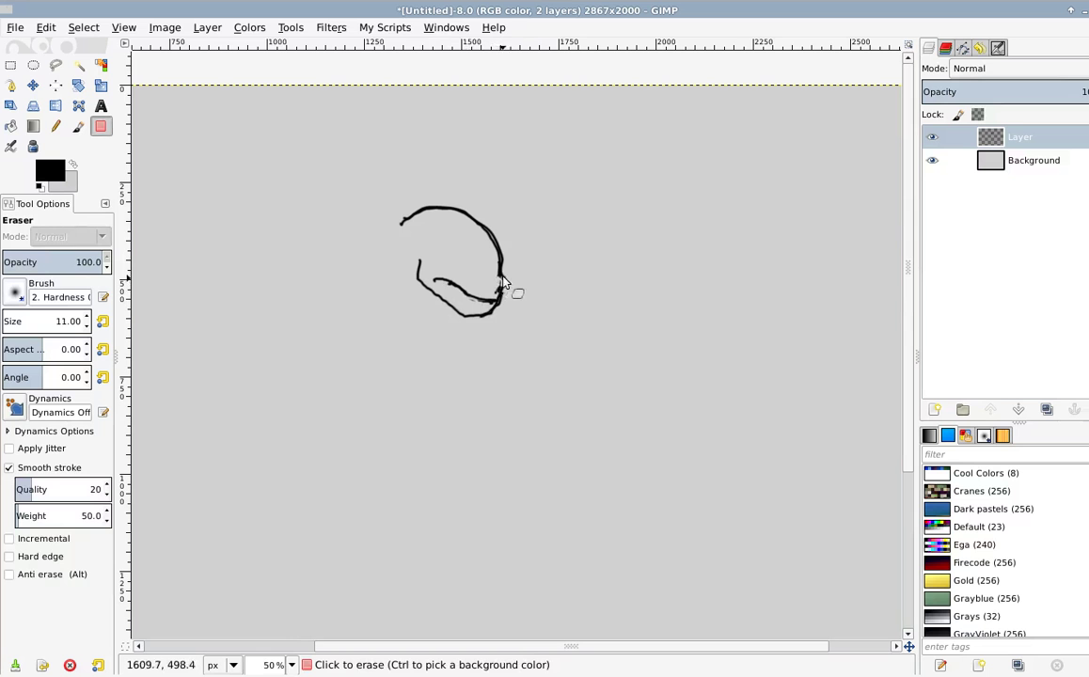
left_click_drag(496, 276, 499, 292)
key("p")
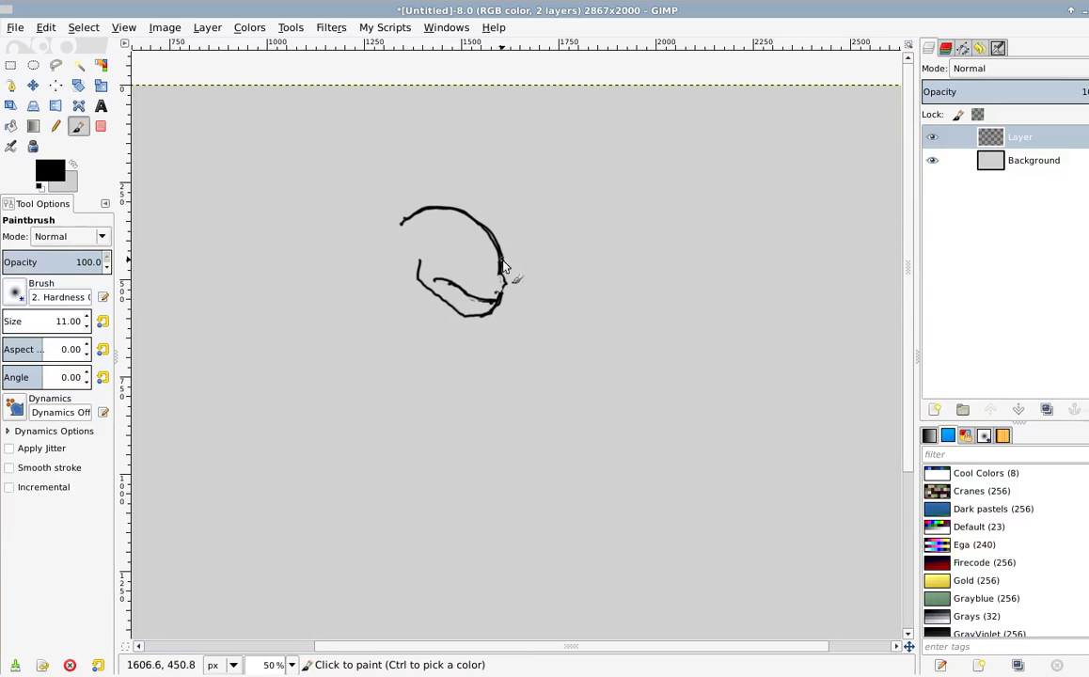
key("shift+e")
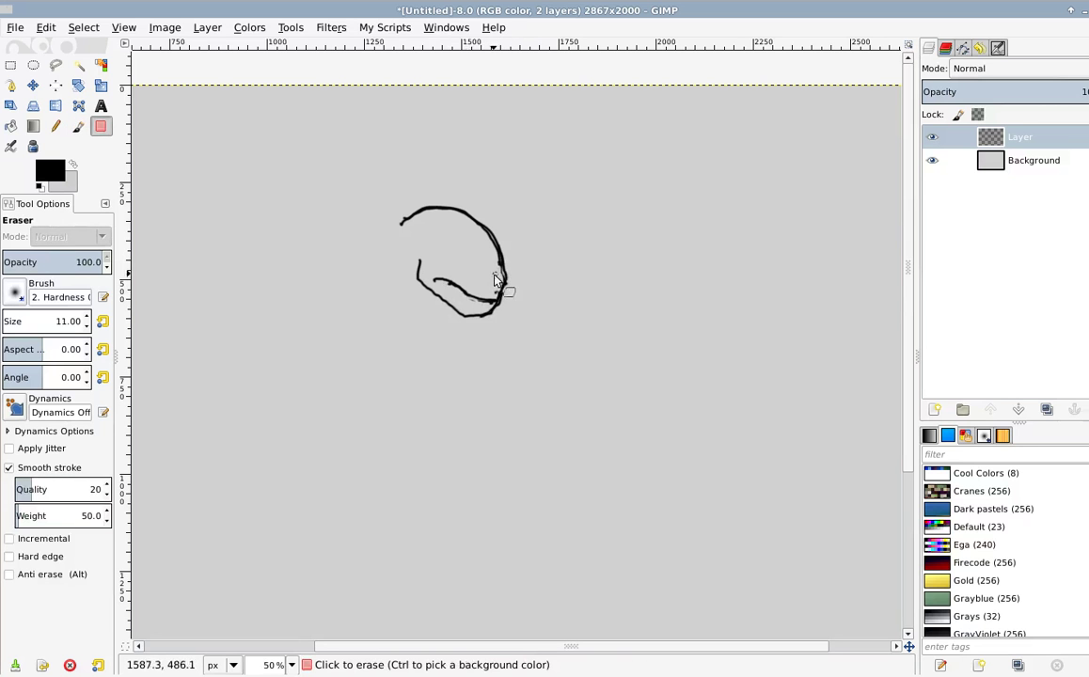
key("p")
left_click(491, 282)
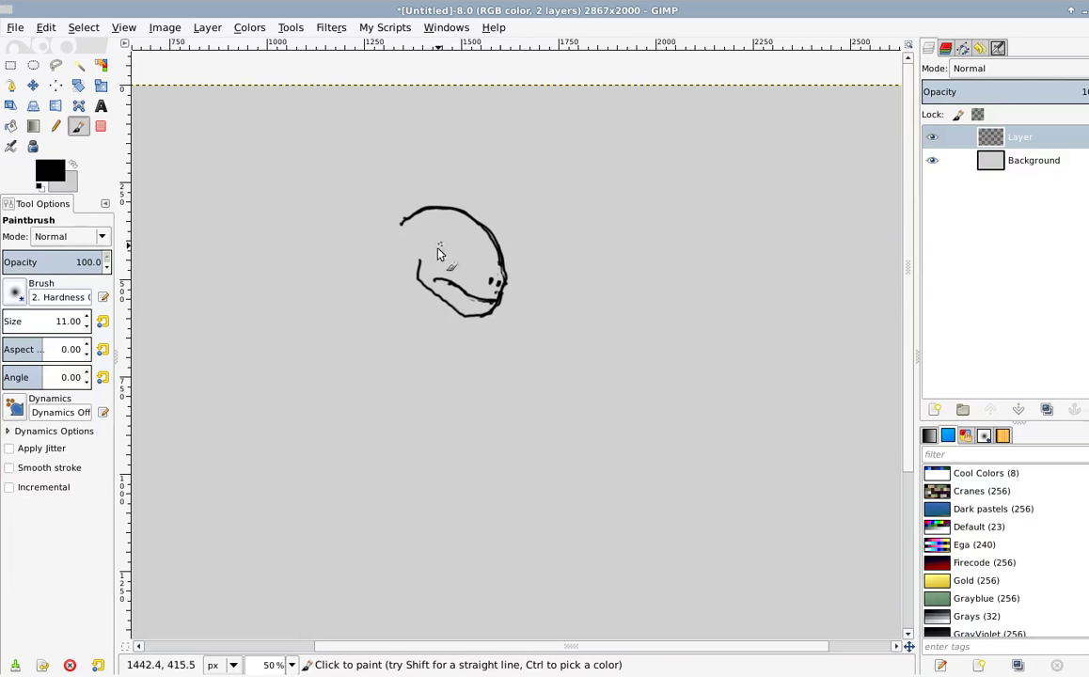
Step: Paint a round eye with a dark pupil and the bulge of the far eye at the face's edge, then tidy with the eraser
left_click_drag(460, 297, 500, 249)
mouse_move(458, 246)
left_mouse_down()
mouse_move(460, 270)
mouse_move(478, 262)
mouse_move(467, 240)
left_mouse_up()
mouse_move(456, 263)
left_mouse_down()
mouse_move(467, 265)
mouse_move(459, 254)
left_mouse_up()
key("shift+e")
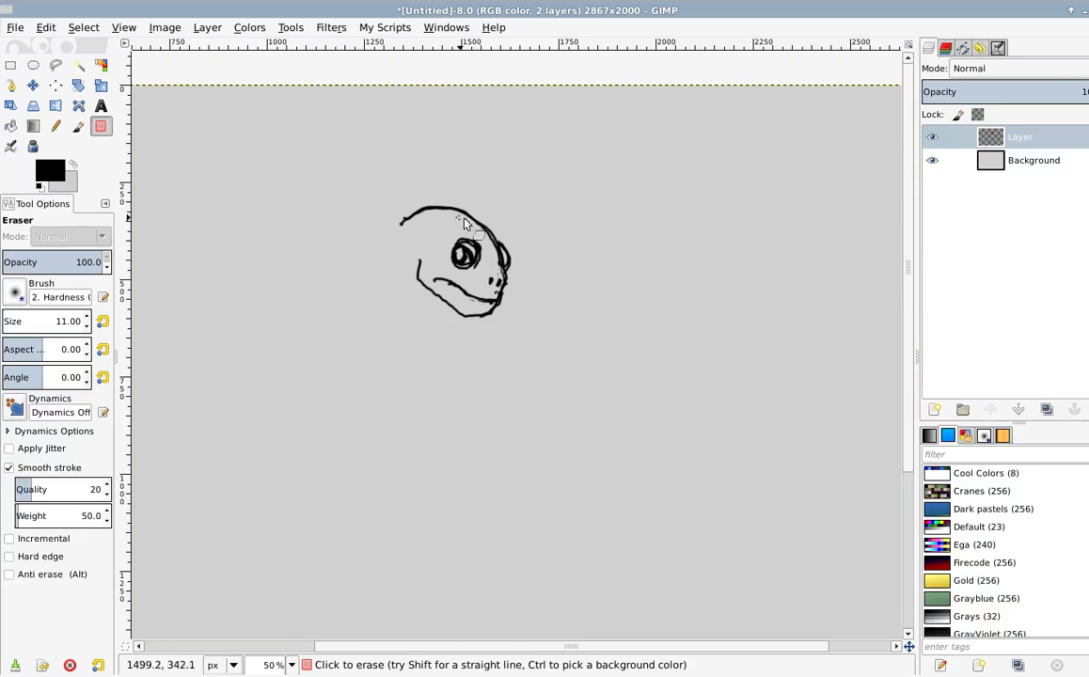
Step: Paint the curved back of the turtle's head and a line running back from beneath the jaw towards the body
key("p")
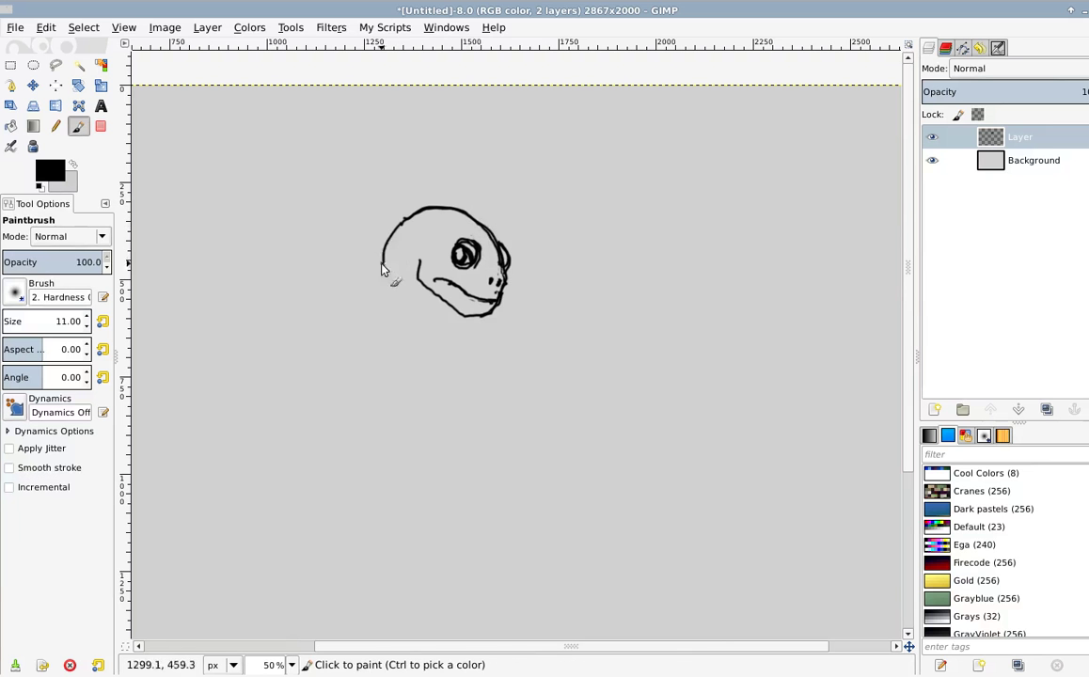
left_click_drag(399, 224, 382, 264)
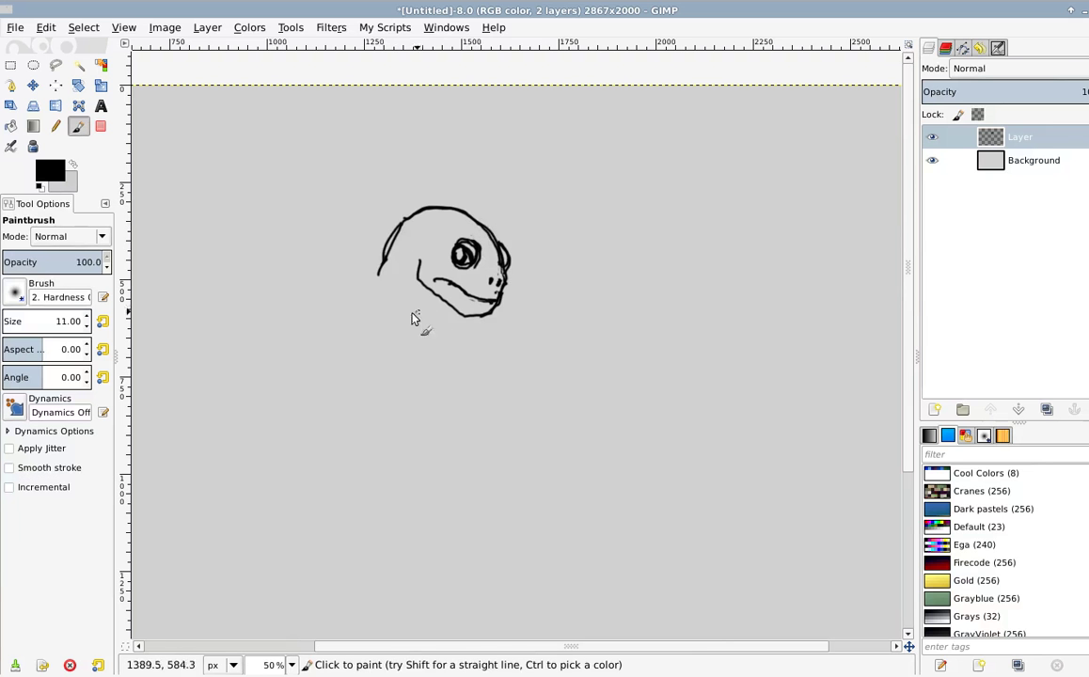
mouse_move(422, 324)
left_mouse_down()
mouse_move(454, 326)
mouse_move(371, 325)
mouse_move(346, 313)
left_mouse_up()
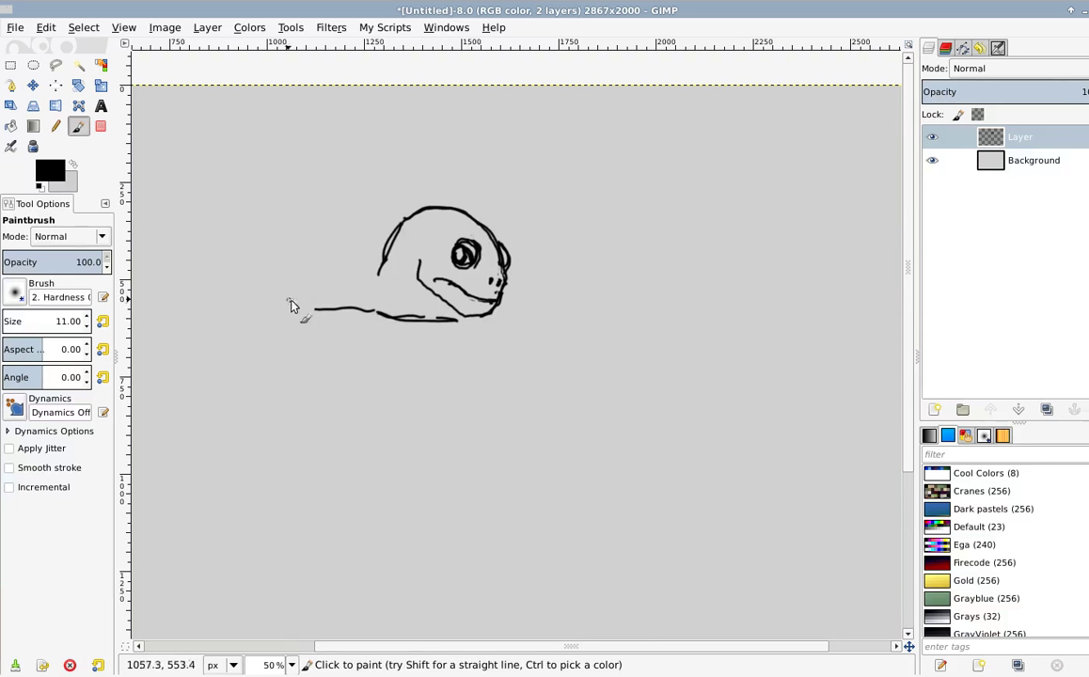
scroll(454, 313, "down", 5)
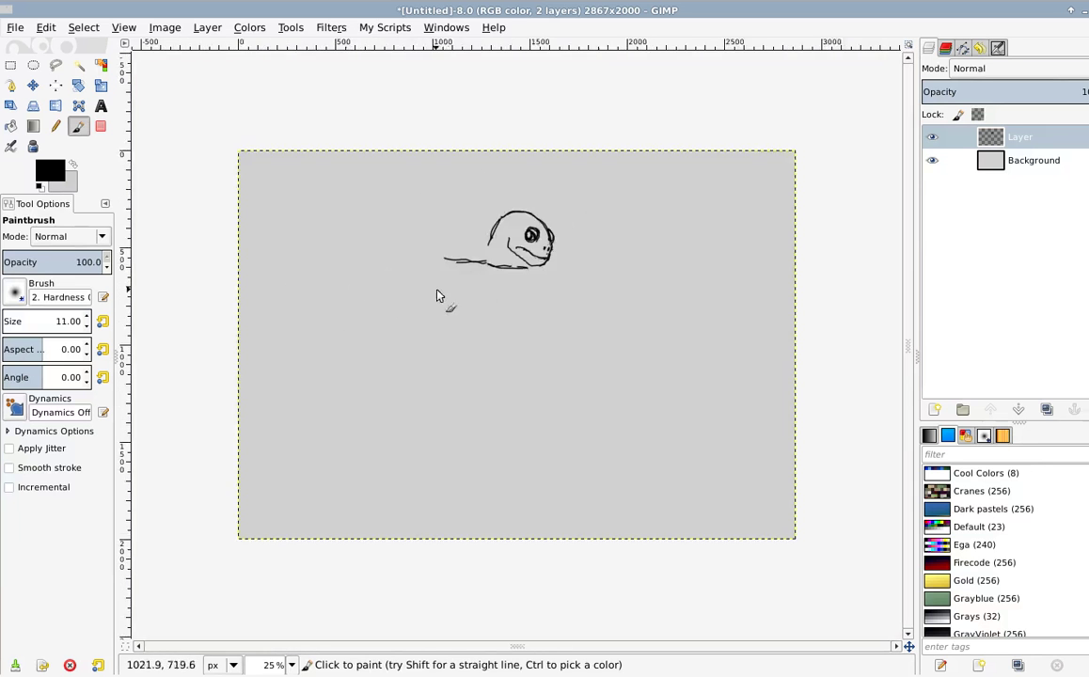
Step: Paint the turtle's rough torso below the head, with a vertical centre line, a chest line, tapering sides and a sloping shoulder
scroll(425, 290, "up", 2)
scroll(459, 295, "up", 1)
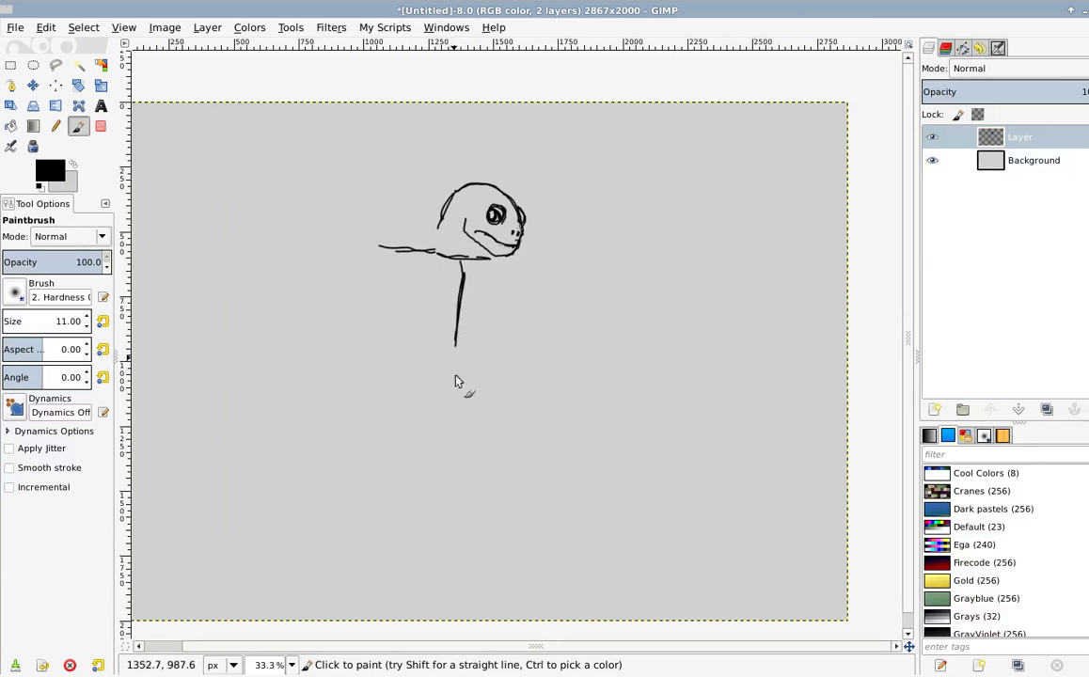
mouse_move(422, 294)
left_mouse_down()
mouse_move(515, 283)
mouse_move(510, 294)
mouse_move(447, 295)
mouse_move(400, 276)
mouse_move(398, 309)
left_mouse_up()
mouse_move(401, 304)
left_mouse_down()
mouse_move(501, 297)
mouse_move(420, 329)
left_mouse_up()
mouse_move(490, 364)
left_mouse_down()
mouse_move(417, 349)
mouse_move(449, 327)
left_mouse_up()
mouse_move(423, 256)
left_mouse_down()
mouse_move(425, 312)
mouse_move(494, 312)
left_mouse_up()
left_click_drag(446, 249, 464, 228)
left_click_drag(463, 235, 454, 248)
mouse_move(395, 286)
left_mouse_down()
mouse_move(422, 262)
mouse_move(450, 291)
left_mouse_up()
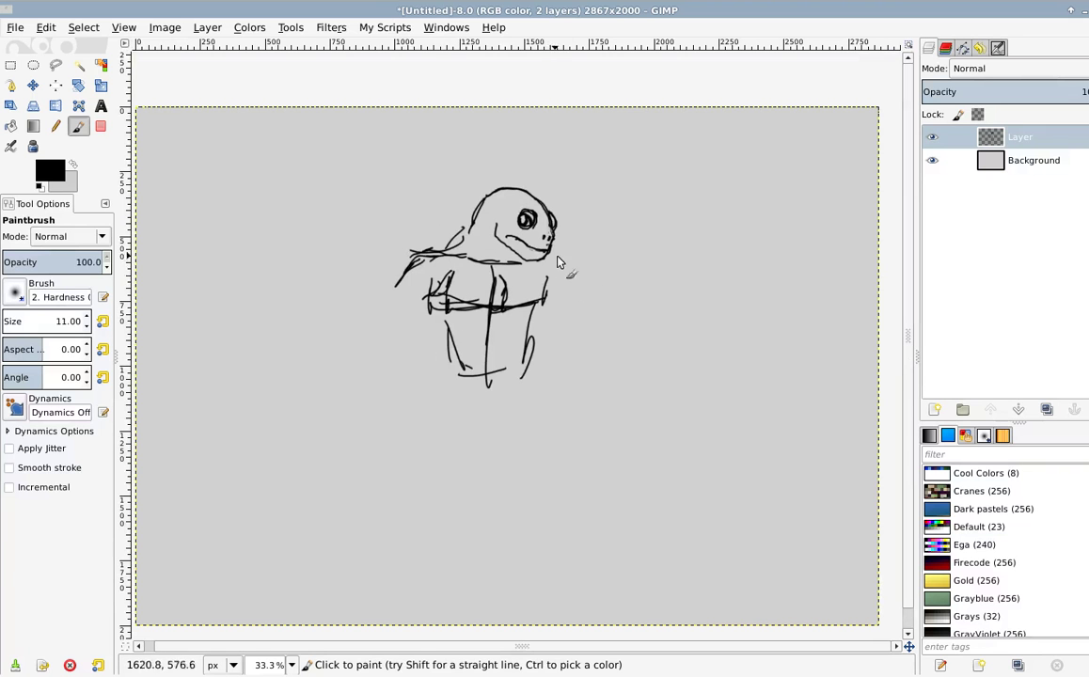
Step: Erase the stray lines beside the chest and along the upper centre line with an enlarged eraser
key("shift+e")
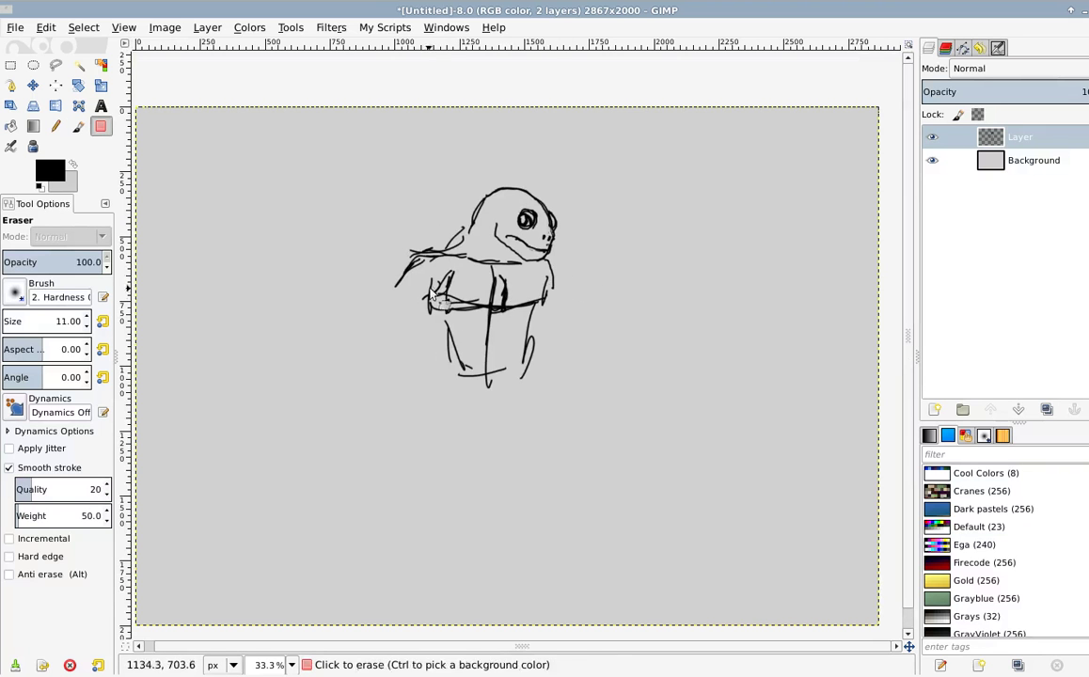
key("shift+bracketright")
key("shift+bracketright")
mouse_move(428, 280)
left_mouse_down()
mouse_move(481, 283)
mouse_move(495, 289)
mouse_move(478, 292)
mouse_move(488, 301)
mouse_move(454, 299)
mouse_move(466, 285)
mouse_move(460, 275)
mouse_move(479, 274)
mouse_move(530, 322)
mouse_move(556, 327)
mouse_move(505, 326)
mouse_move(500, 311)
mouse_move(499, 372)
left_mouse_up()
Step: With the paintbrush at size 21, thicken the chest, shoulder and far side of the torso, and paint the near upper arm
key("p")
key("bracketleft")
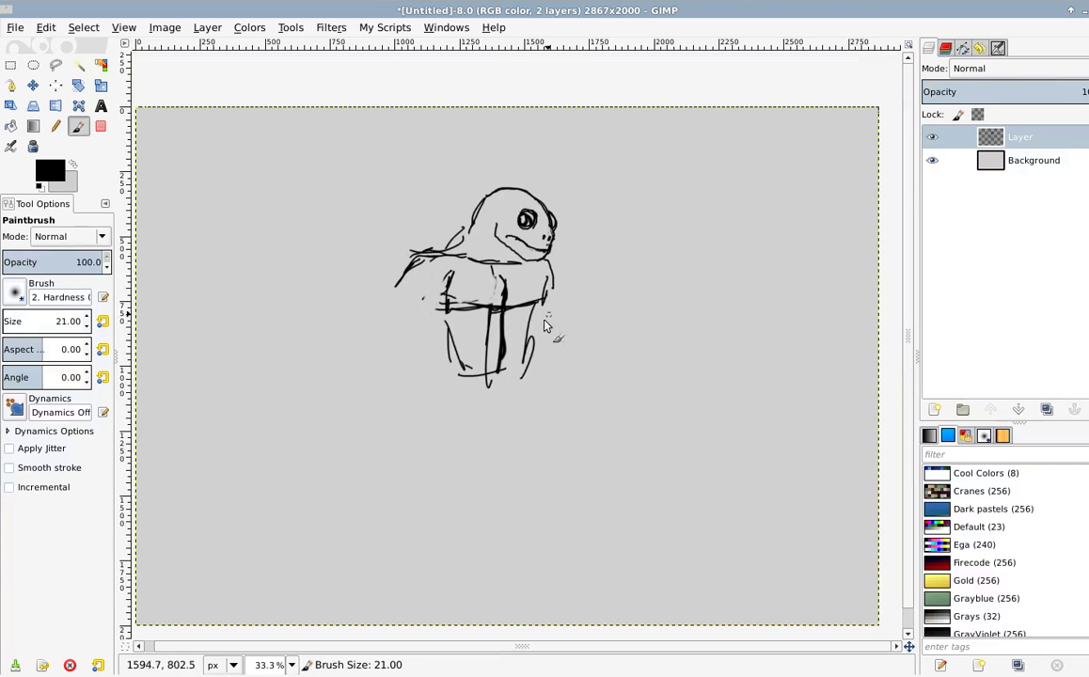
mouse_move(537, 302)
left_mouse_down()
mouse_move(528, 387)
mouse_move(534, 300)
mouse_move(548, 276)
mouse_move(542, 302)
left_mouse_up()
mouse_move(456, 304)
left_mouse_down()
mouse_move(491, 305)
mouse_move(404, 278)
mouse_move(393, 299)
left_mouse_up()
left_click_drag(545, 276, 540, 321)
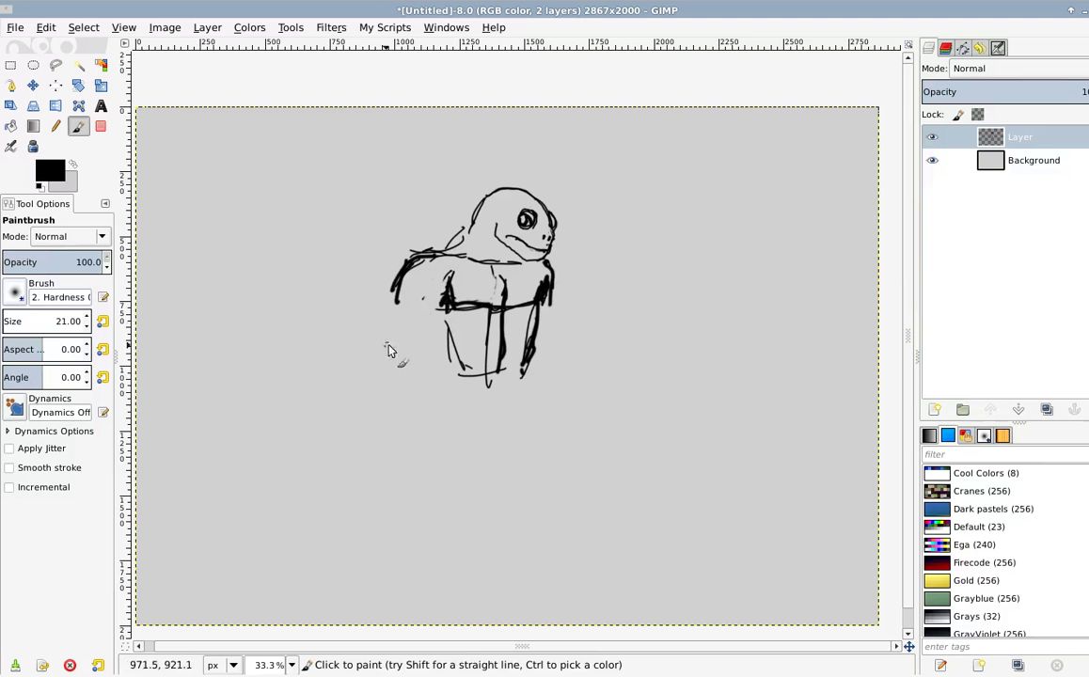
left_click_drag(408, 317, 394, 350)
left_click_drag(445, 312, 433, 365)
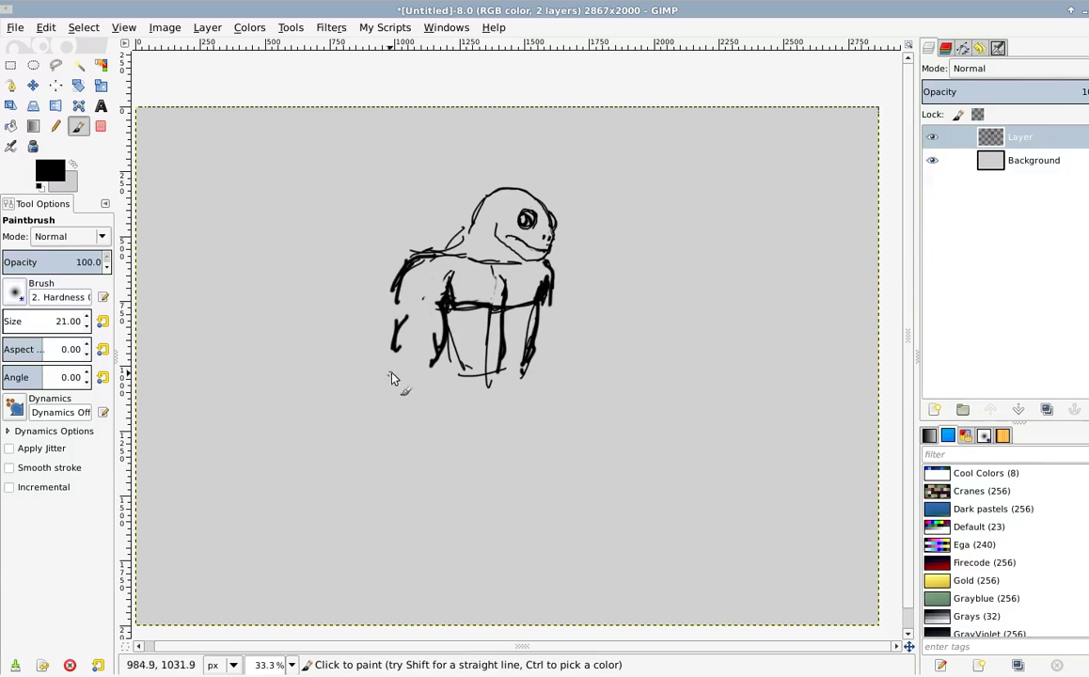
mouse_move(395, 379)
left_mouse_down()
mouse_move(387, 406)
mouse_move(398, 458)
left_mouse_up()
mouse_move(430, 375)
left_mouse_down()
mouse_move(435, 414)
mouse_move(414, 445)
left_mouse_up()
left_click_drag(413, 398, 444, 273)
left_click_drag(470, 185, 450, 280)
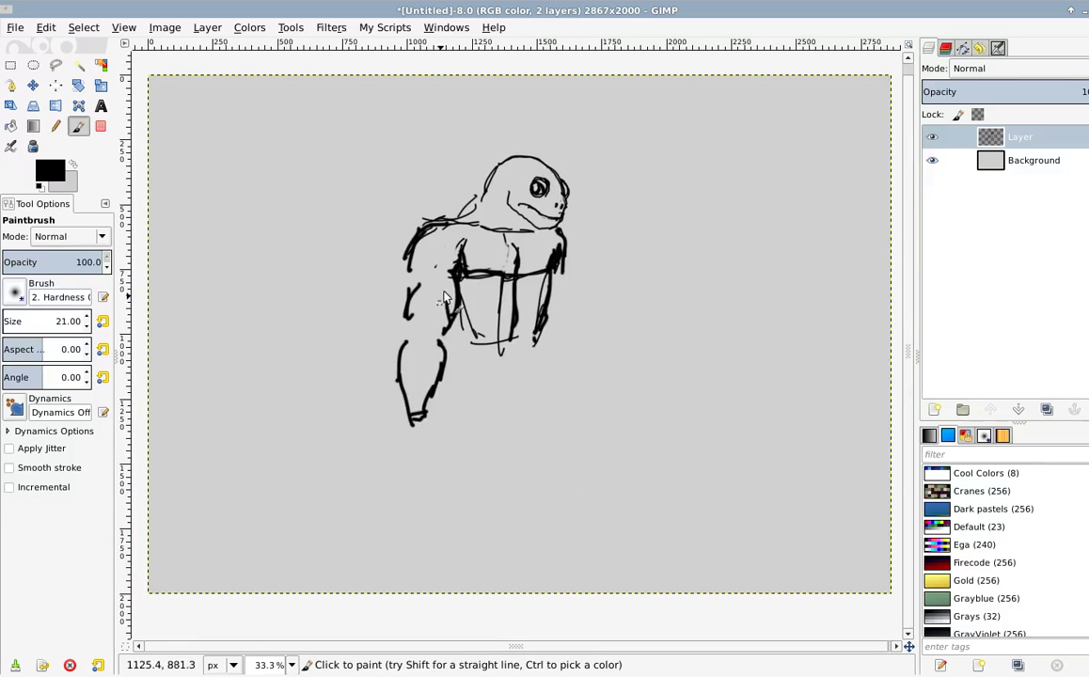
key("ctrl+z")
key("ctrl+z")
key("ctrl+z")
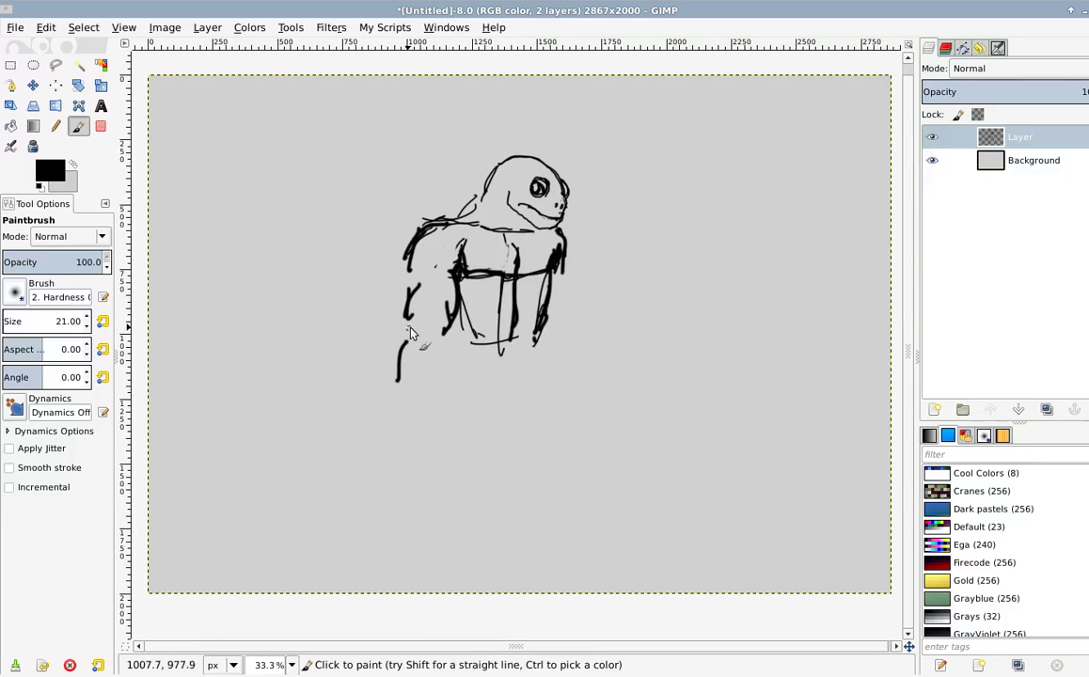
key("ctrl+z")
Step: Paint the near forearm ending in a fist, and a belt-like band across the waist
mouse_move(408, 327)
left_mouse_down()
mouse_move(409, 376)
mouse_move(433, 382)
mouse_move(437, 396)
mouse_move(409, 399)
left_mouse_up()
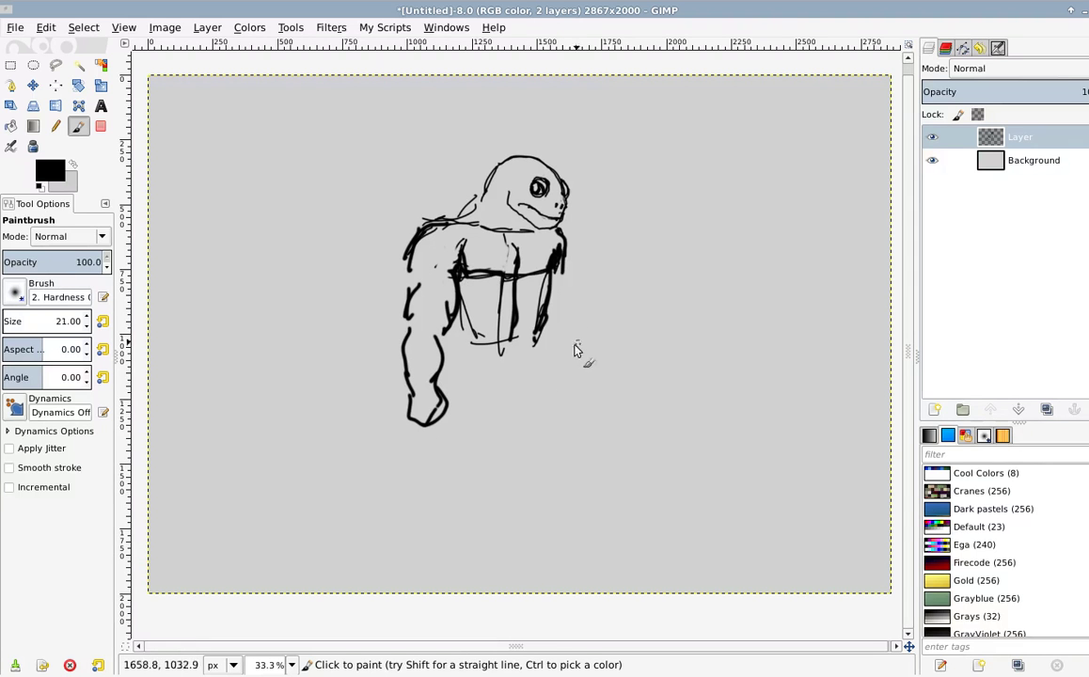
mouse_move(542, 350)
left_mouse_down()
mouse_move(464, 362)
mouse_move(506, 377)
mouse_move(534, 335)
mouse_move(541, 351)
mouse_move(536, 337)
mouse_move(452, 344)
mouse_move(540, 342)
mouse_move(512, 362)
mouse_move(542, 365)
mouse_move(545, 337)
mouse_move(546, 359)
mouse_move(484, 364)
mouse_move(507, 366)
mouse_move(547, 340)
mouse_move(541, 364)
mouse_move(519, 370)
mouse_move(532, 372)
mouse_move(492, 376)
left_mouse_up()
key("shift+e")
key("p")
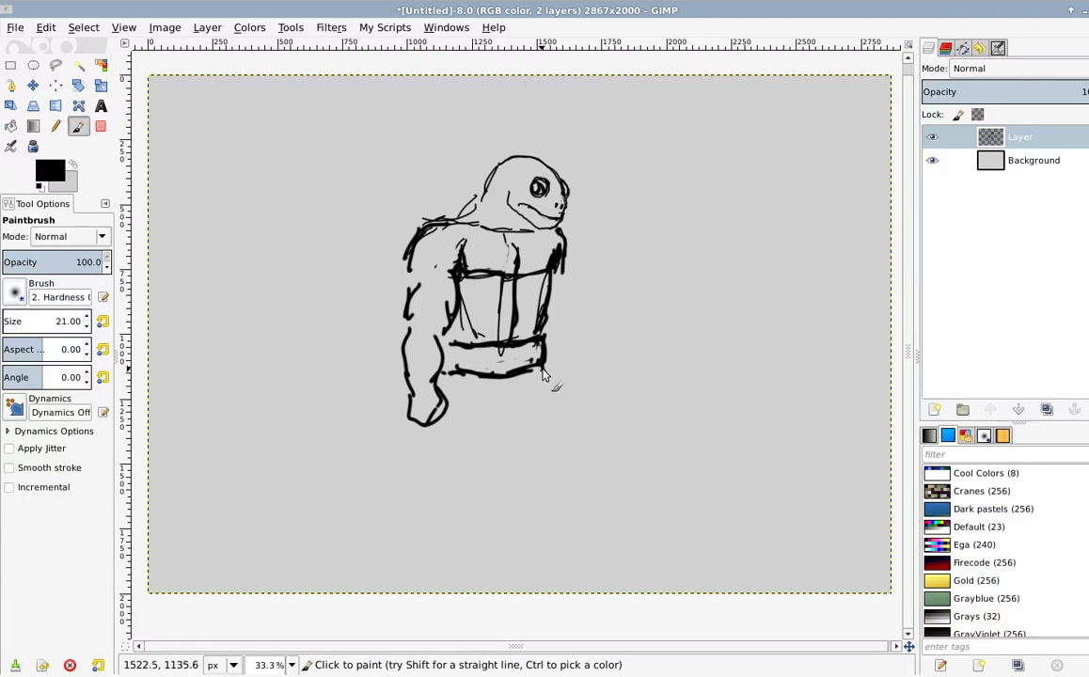
Step: Block in the legs with the far leg's outer line, the crotch curve, the near thigh and the start of its shin
mouse_move(546, 375)
left_mouse_down()
mouse_move(542, 431)
mouse_move(548, 417)
mouse_move(567, 515)
left_mouse_up()
left_click_drag(517, 411, 527, 394)
left_click_drag(440, 449, 438, 436)
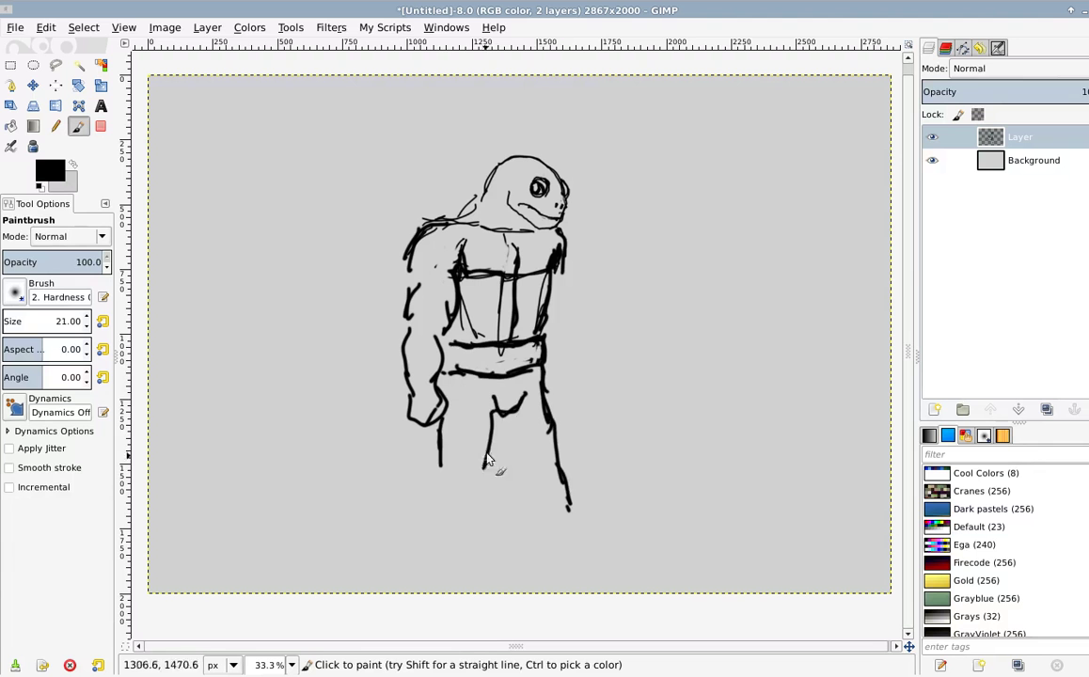
mouse_move(485, 467)
left_mouse_down()
mouse_move(478, 483)
mouse_move(440, 478)
mouse_move(431, 546)
left_mouse_up()
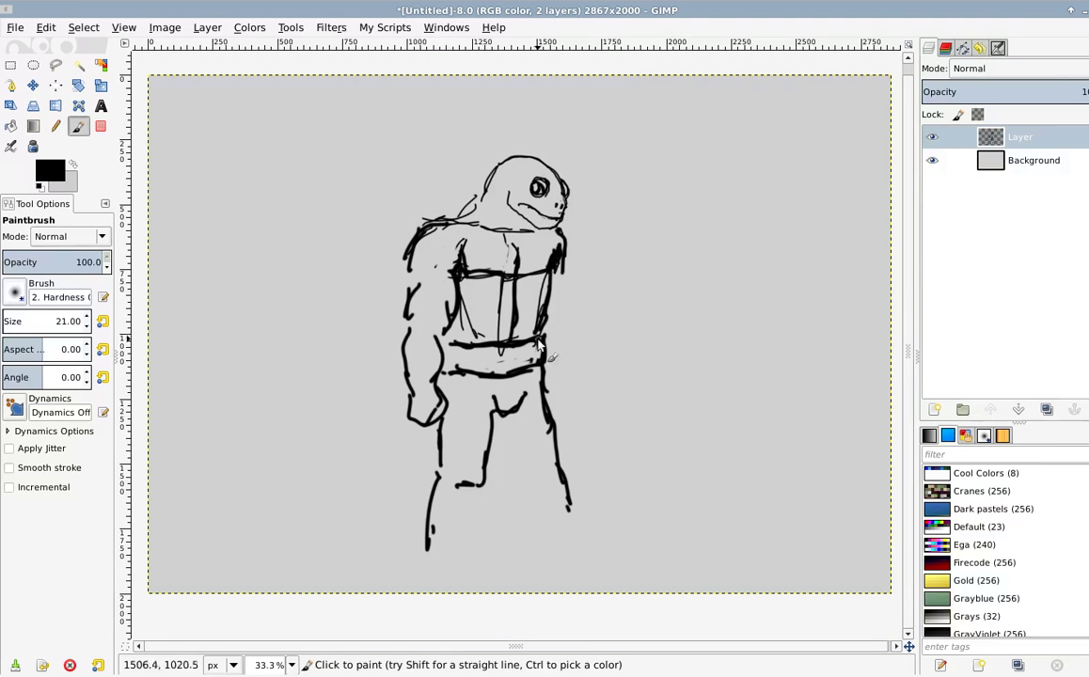
Step: Move the sketch layer up the canvas to make room for the feet, and resize the layer to the image size
key("m")
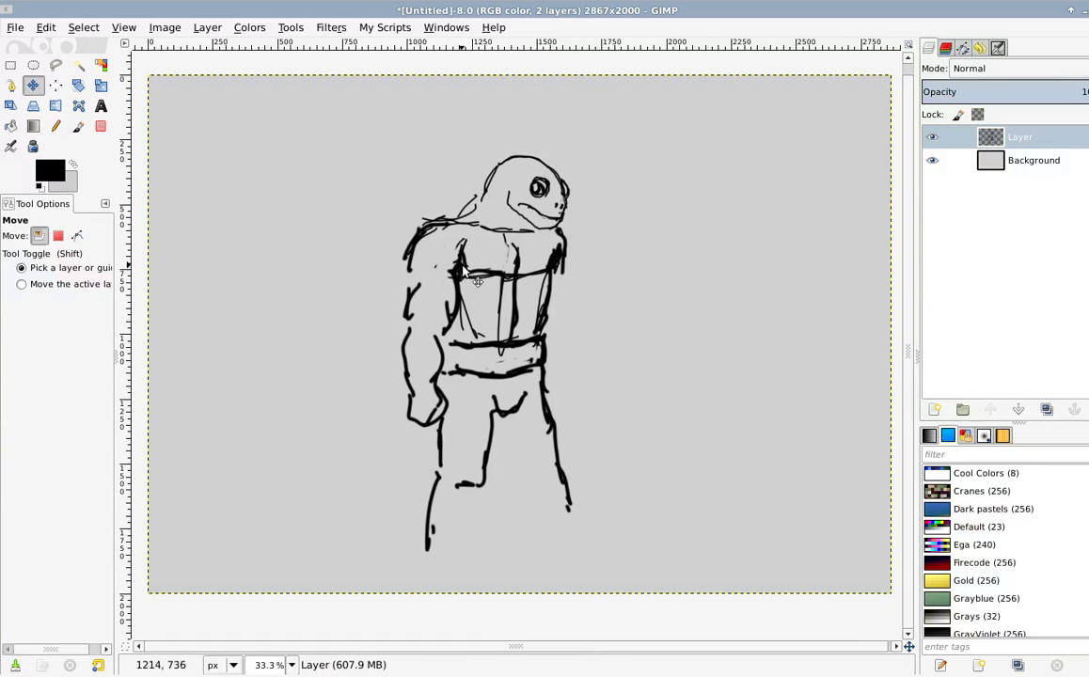
left_click_drag(457, 272, 471, 226)
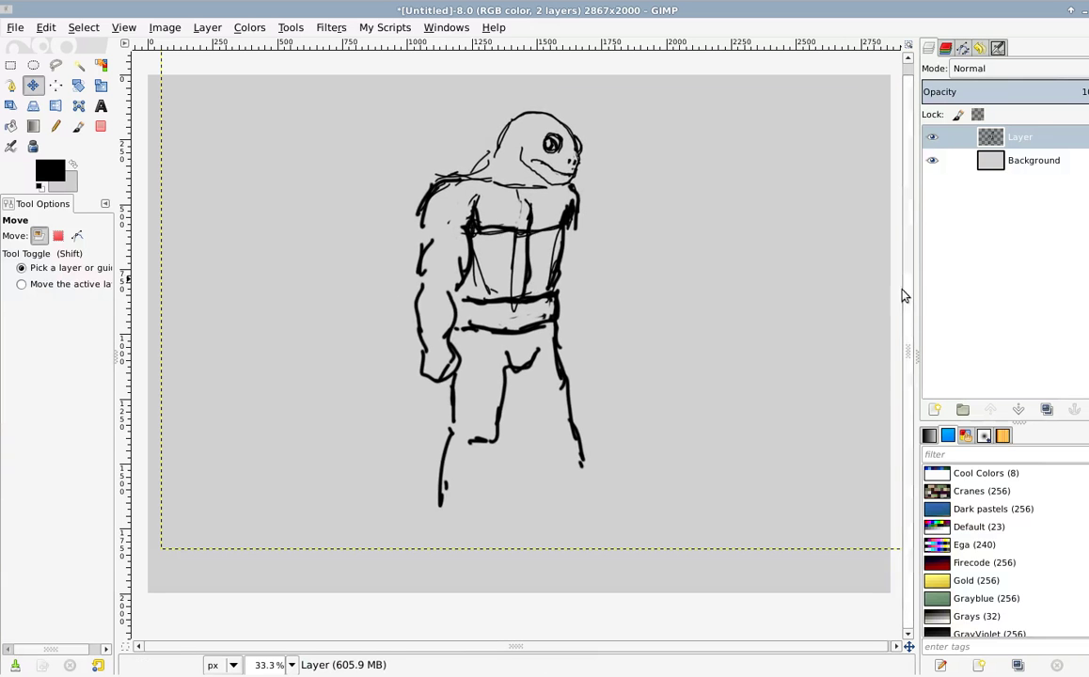
right_click(1009, 141)
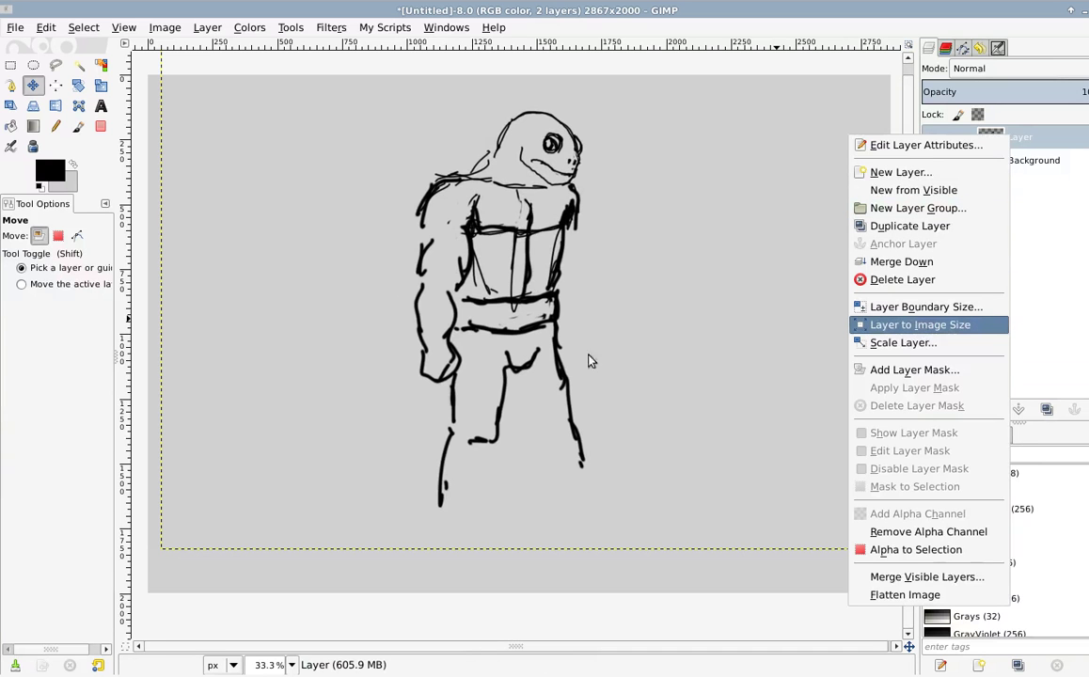
key("Return")
key("shift+e")
key("m")
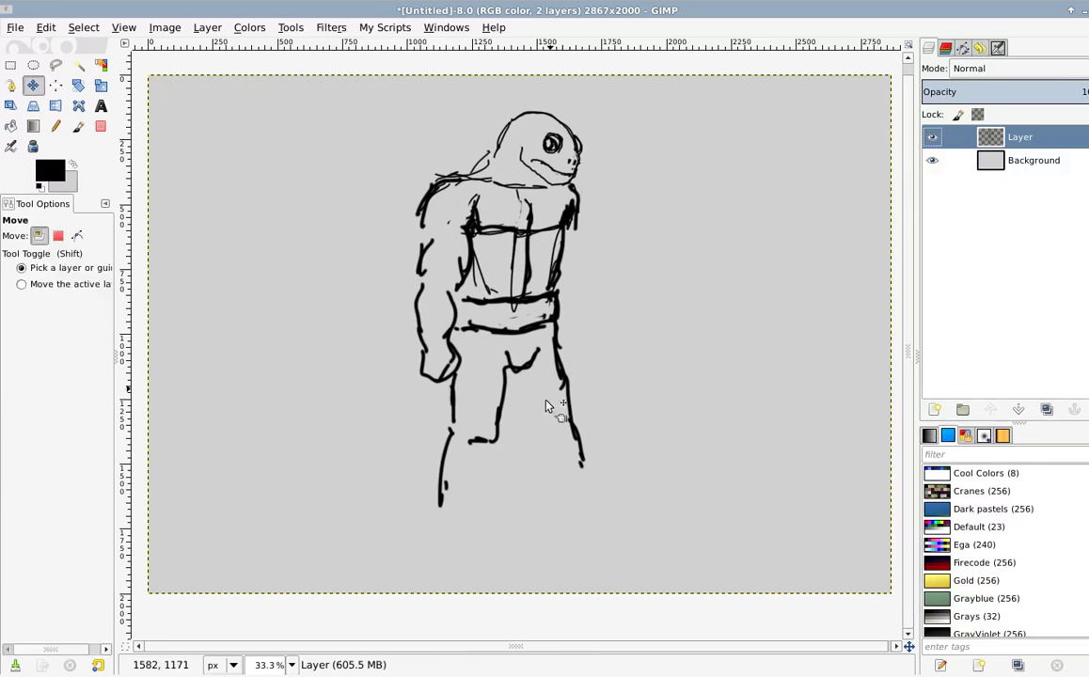
Step: Paint the far leg's inner thigh and knee, and complete the near leg down to its foot
key("p")
mouse_move(508, 369)
left_mouse_down()
mouse_move(545, 435)
mouse_move(573, 452)
mouse_move(578, 436)
mouse_move(582, 511)
left_mouse_up()
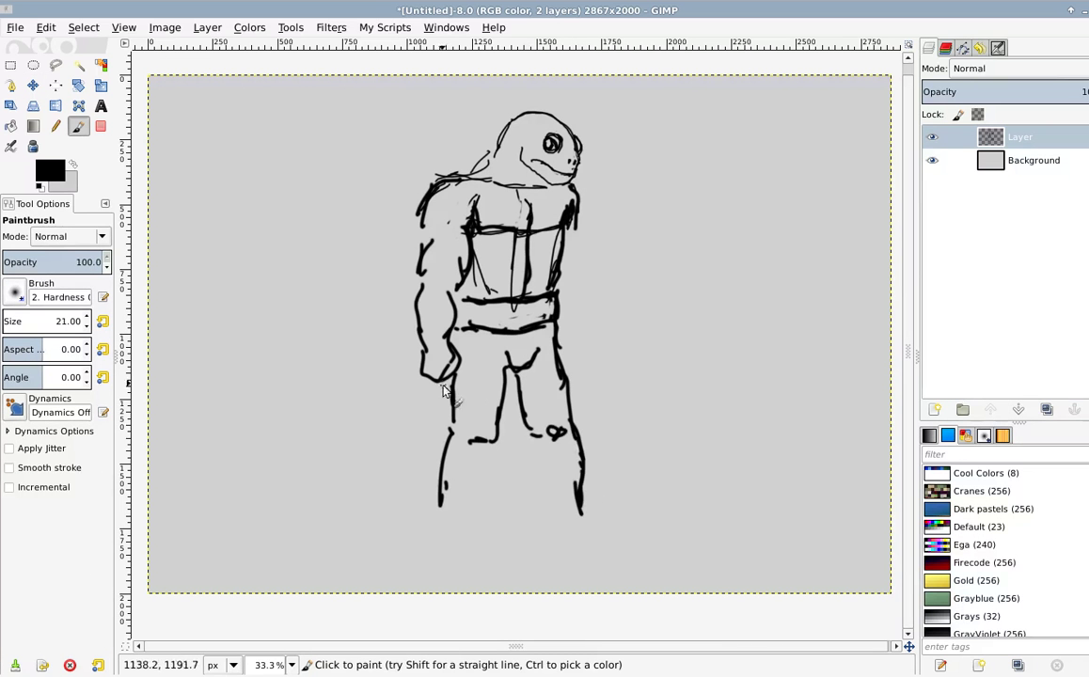
left_click_drag(447, 384, 448, 438)
left_click_drag(508, 358, 499, 425)
left_click_drag(442, 458, 441, 530)
mouse_move(491, 448)
left_mouse_down()
mouse_move(487, 510)
mouse_move(471, 528)
mouse_move(404, 552)
mouse_move(442, 567)
mouse_move(481, 538)
left_mouse_up()
Step: Paint the far lower leg and its foot pointing outward, and refine the calf's outline
mouse_move(542, 448)
left_mouse_down()
mouse_move(535, 519)
mouse_move(618, 529)
mouse_move(581, 557)
mouse_move(625, 551)
left_mouse_up()
mouse_move(584, 519)
left_mouse_down()
mouse_move(628, 537)
mouse_move(622, 553)
mouse_move(617, 542)
left_mouse_up()
left_click(545, 508)
mouse_move(540, 503)
left_mouse_down()
mouse_move(540, 543)
mouse_move(572, 551)
left_mouse_up()
left_click_drag(580, 491, 579, 515)
mouse_move(536, 451)
left_mouse_down()
mouse_move(582, 473)
mouse_move(568, 461)
mouse_move(572, 439)
mouse_move(578, 489)
left_mouse_up()
key("shift+e")
key("p")
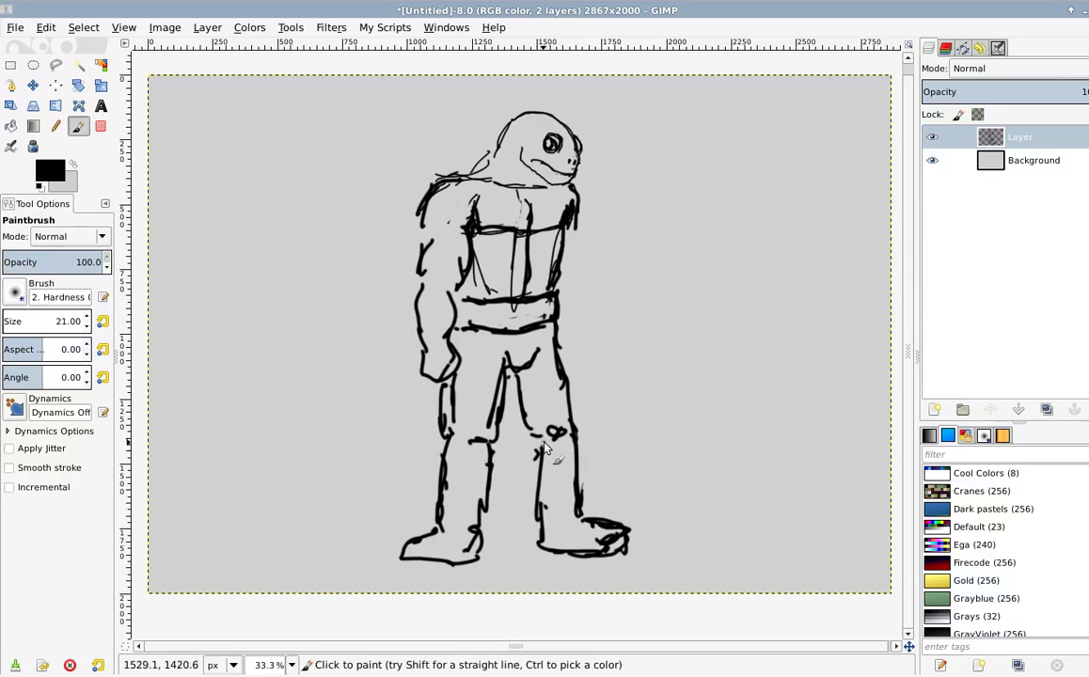
mouse_move(545, 448)
left_mouse_down()
mouse_move(532, 476)
mouse_move(538, 504)
left_mouse_up()
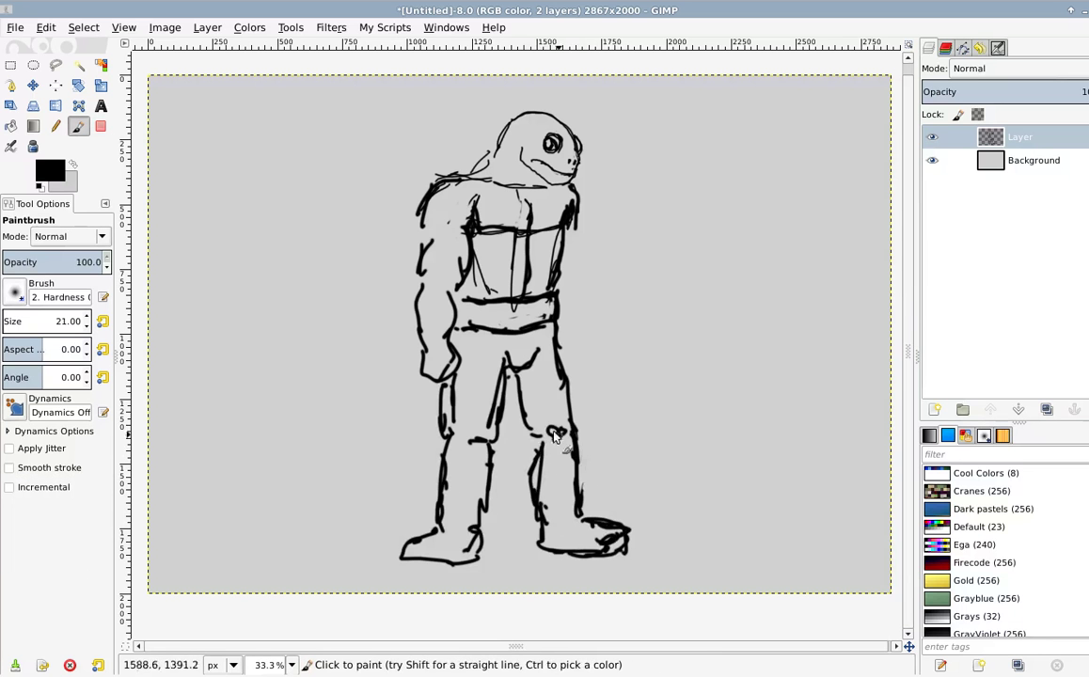
Step: Reinforce the inner thigh, paint the far arm down to its fist, and thicken the line from neck to shoulder
left_click_drag(516, 375, 505, 414)
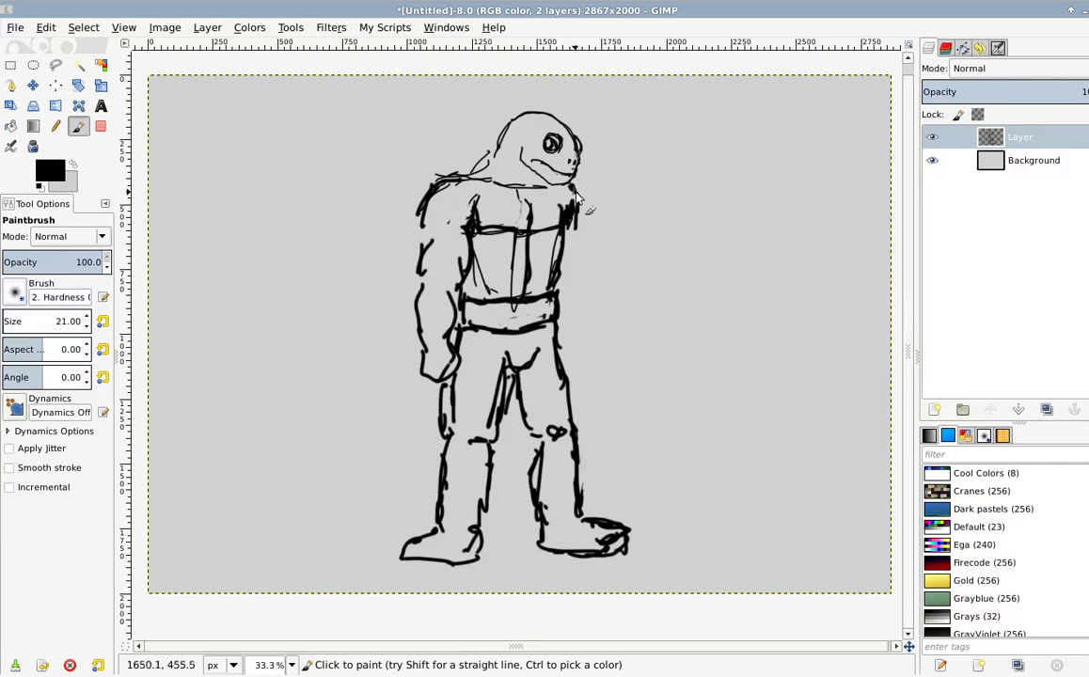
mouse_move(573, 193)
left_mouse_down()
mouse_move(576, 279)
mouse_move(571, 250)
mouse_move(581, 245)
mouse_move(574, 235)
mouse_move(569, 374)
left_mouse_up()
scroll(429, 310, "up", 3)
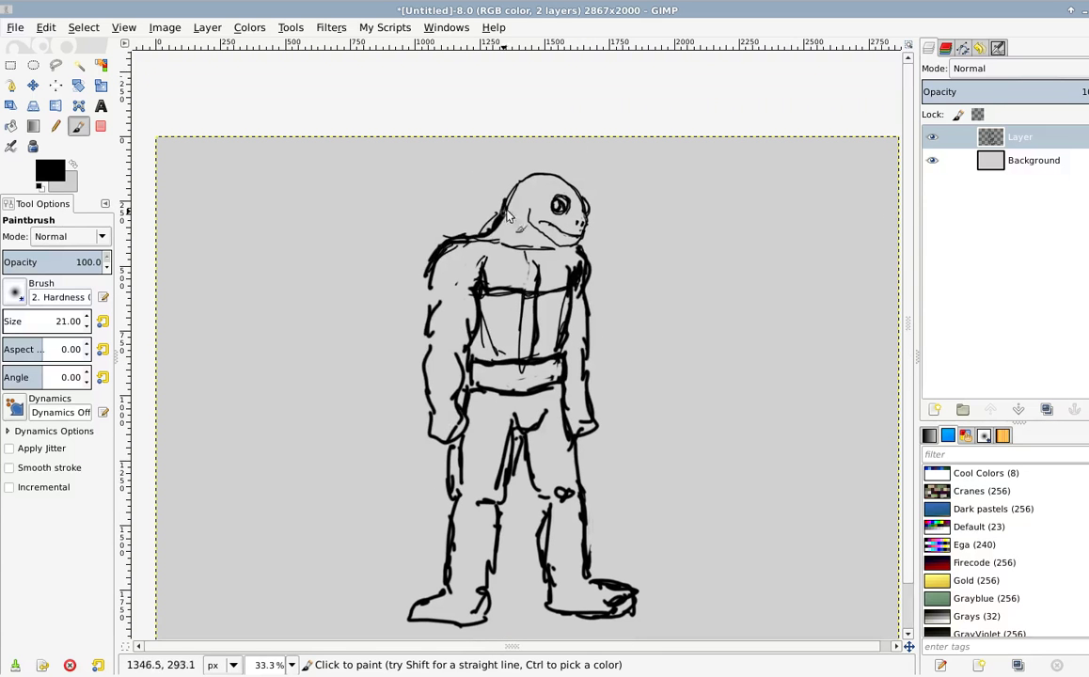
scroll(498, 245, "down", 3)
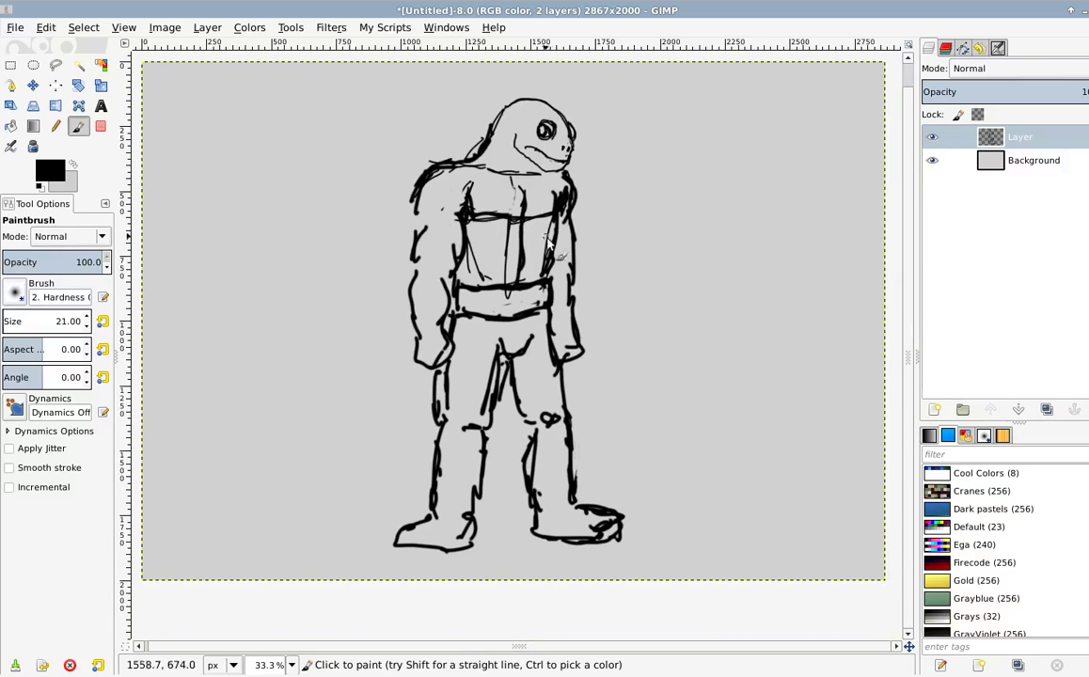
scroll(446, 367, "up", 3)
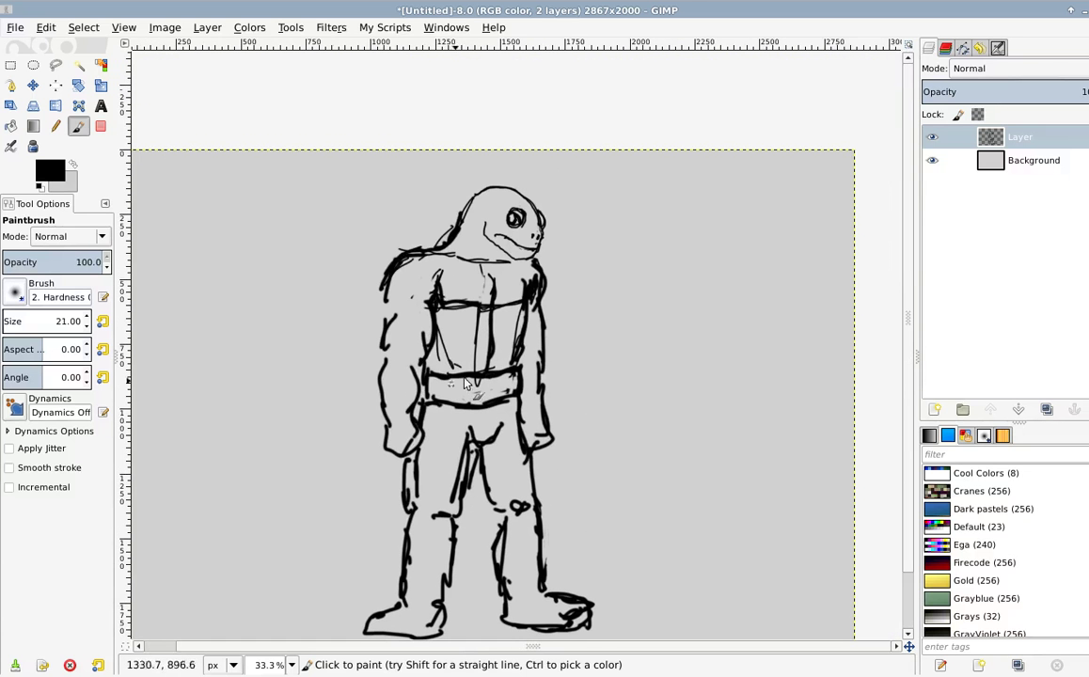
Step: Erase the belt band across the waist with the eraser at size 31
key("shift+e")
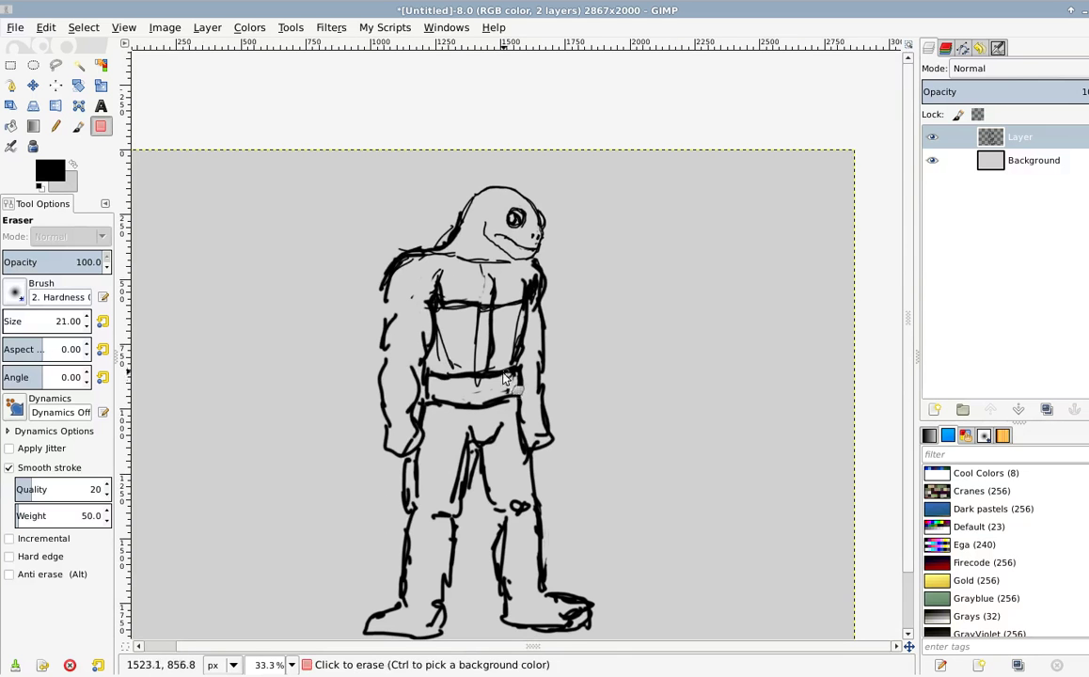
key("bracketright")
mouse_move(512, 374)
left_mouse_down()
mouse_move(476, 402)
mouse_move(452, 390)
mouse_move(483, 394)
mouse_move(442, 386)
mouse_move(439, 415)
left_mouse_up()
Step: With the paintbrush at size 21, paint the belly shell's outline from neck to crotch, its centre line and curved cross bands
key("p")
scroll(452, 357, "up", 1)
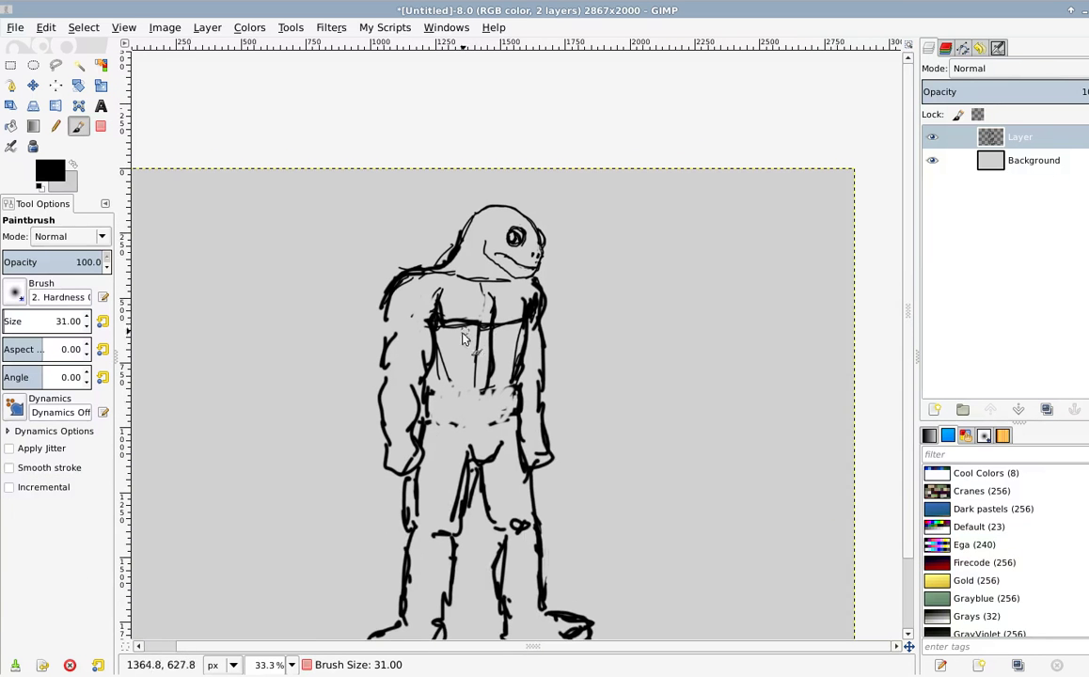
key("bracketleft")
mouse_move(427, 381)
left_mouse_down()
mouse_move(442, 395)
mouse_move(440, 384)
mouse_move(463, 458)
mouse_move(491, 463)
mouse_move(522, 395)
mouse_move(523, 358)
left_mouse_up()
mouse_move(523, 294)
left_mouse_down()
mouse_move(505, 276)
mouse_move(438, 303)
mouse_move(468, 287)
mouse_move(488, 368)
mouse_move(487, 458)
left_mouse_up()
mouse_move(456, 370)
left_mouse_down()
mouse_move(499, 369)
mouse_move(453, 363)
mouse_move(518, 401)
left_mouse_up()
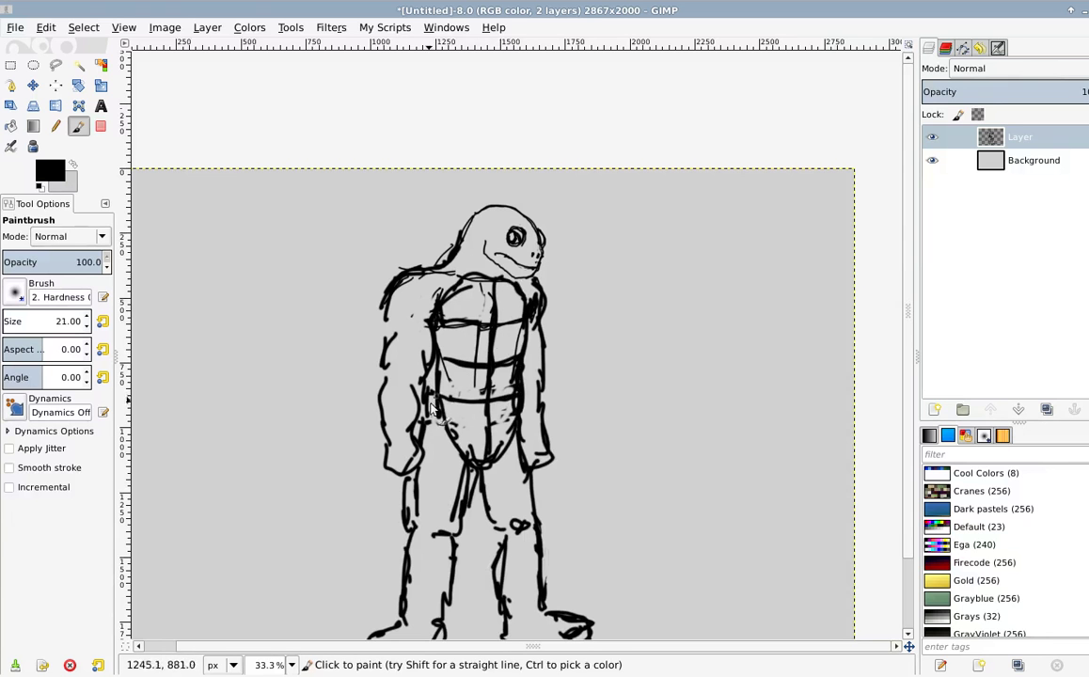
Step: Paint angled plate lines at the lower tip and upper edge of the belly shell, and reinforce its sides
mouse_move(459, 444)
left_mouse_down()
mouse_move(501, 428)
mouse_move(508, 442)
left_mouse_up()
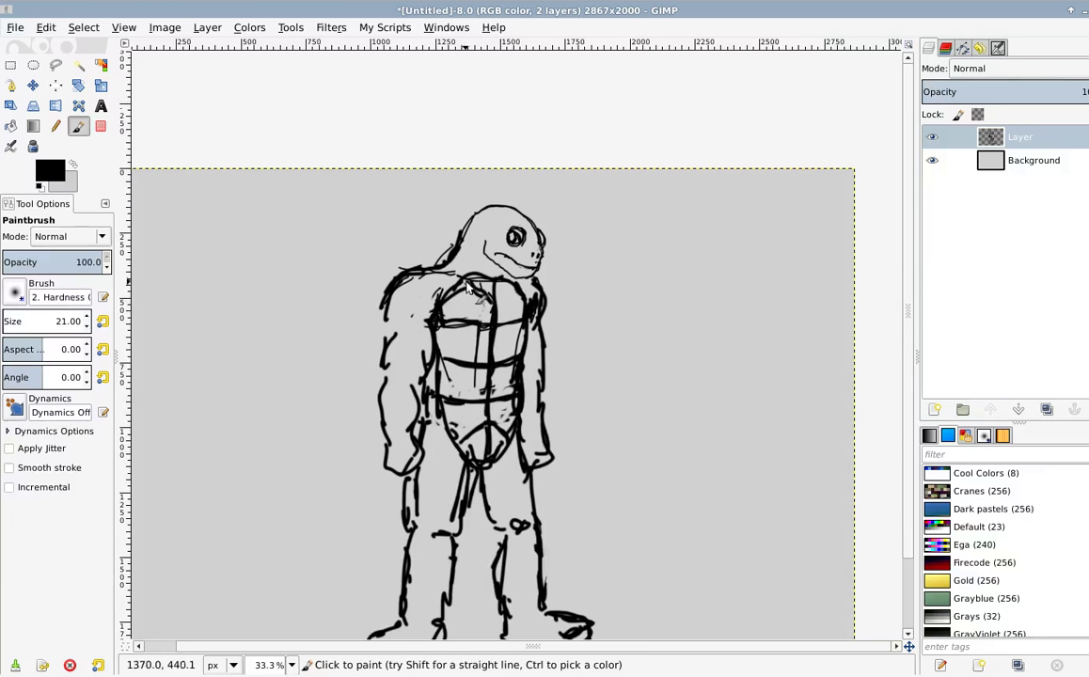
left_click_drag(463, 281, 507, 291)
left_click_drag(417, 441, 456, 344)
left_click_drag(528, 302, 505, 341)
Step: Erase the old torso centre line and leftover marks inside the belly shell with the eraser at size 31
key("shift+e")
key("]")
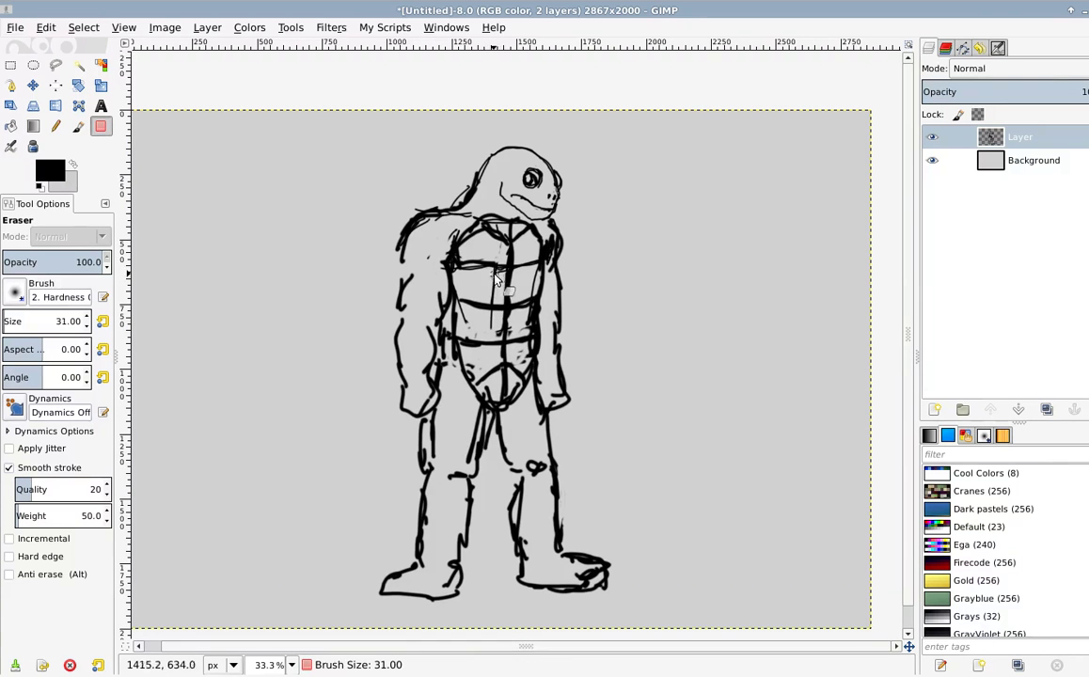
left_click_drag(496, 273, 491, 281)
mouse_move(516, 327)
left_mouse_down()
mouse_move(518, 350)
mouse_move(471, 373)
left_mouse_up()
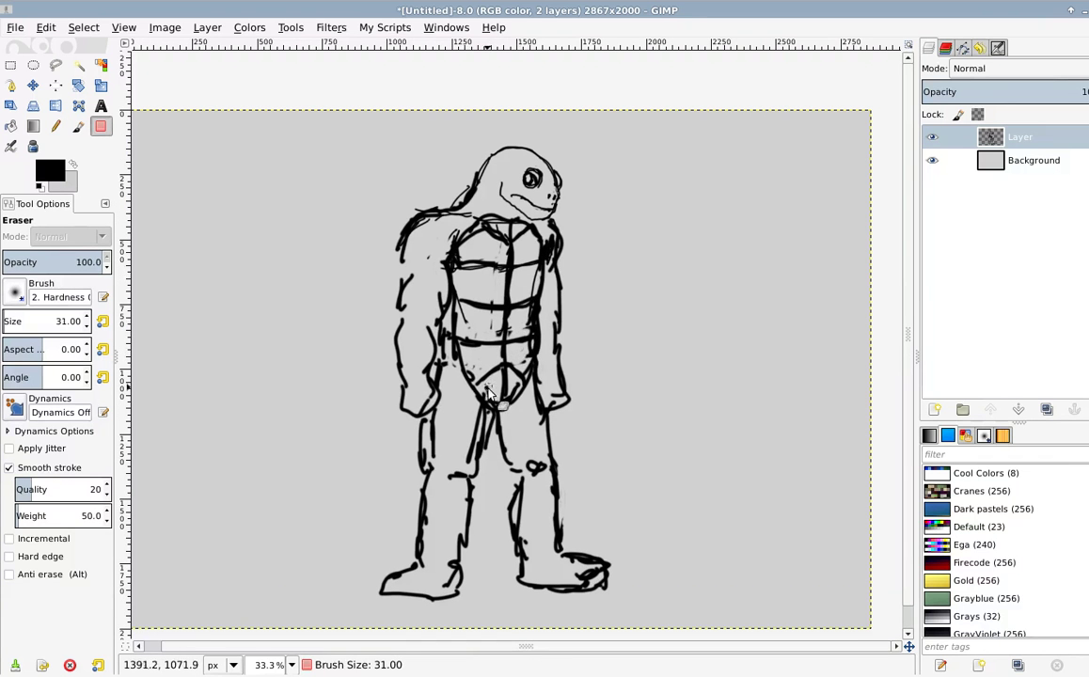
Step: Strengthen the belly shell's top edge beneath the jaw, and erase the leftover line crossing it
scroll(475, 310, "up", 2)
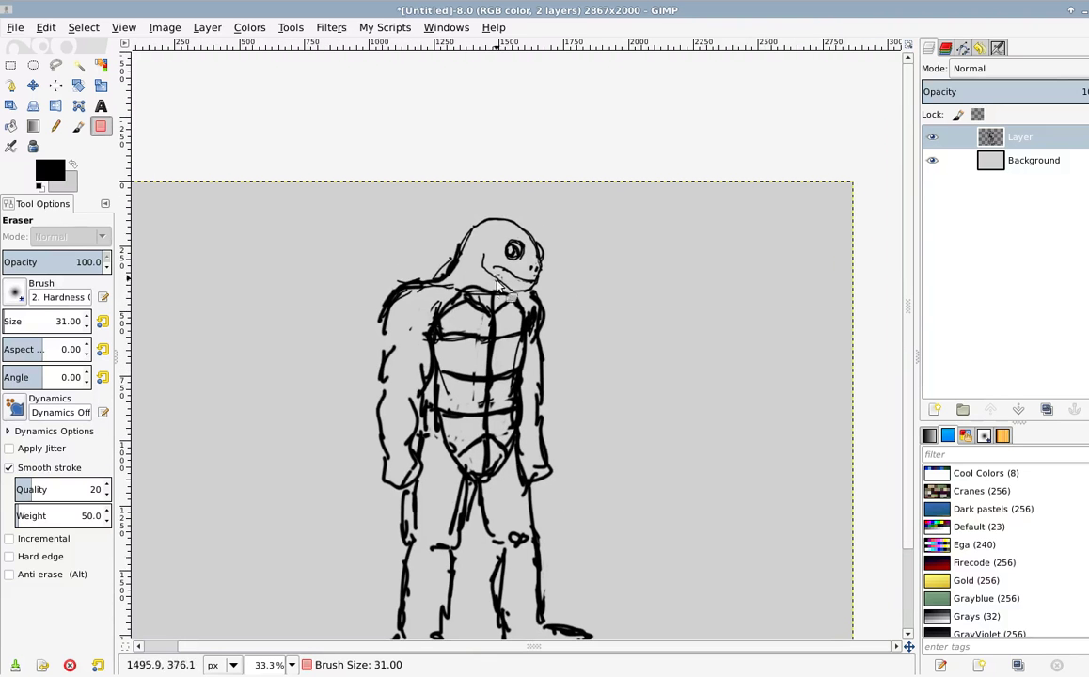
key("p")
key("shift+e")
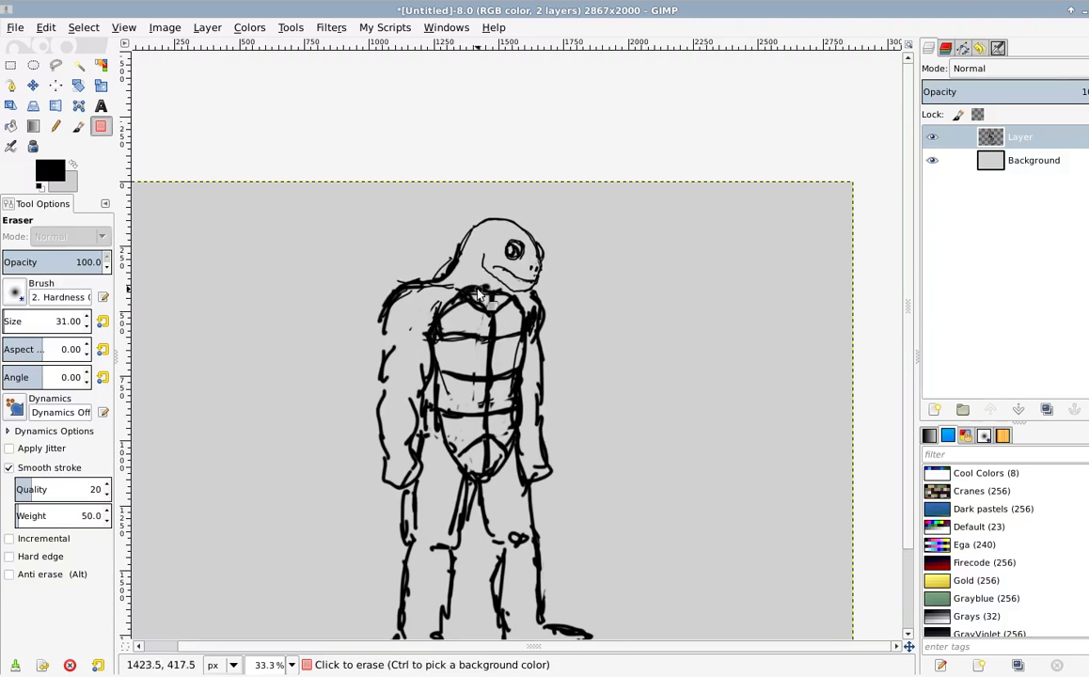
mouse_move(475, 290)
left_mouse_down()
mouse_move(489, 302)
mouse_move(461, 326)
mouse_move(467, 369)
left_mouse_up()
Step: With the paintbrush at size 11, paint the armpit and muscle contours of the near arm from shoulder to forearm
key("p")
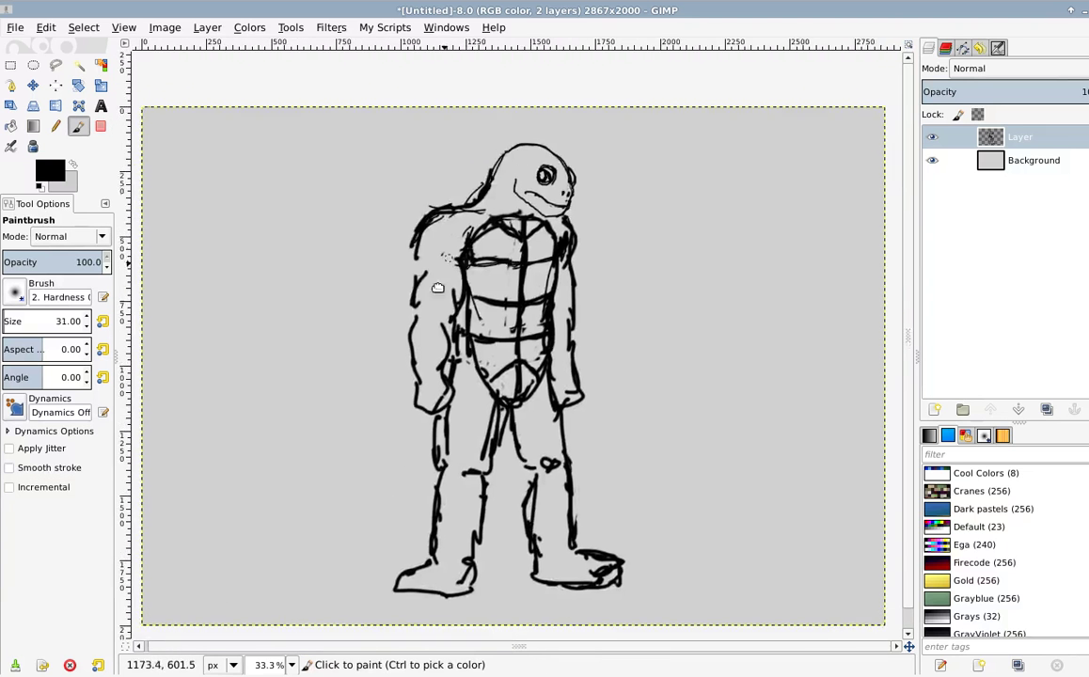
key("shift+bracketleft")
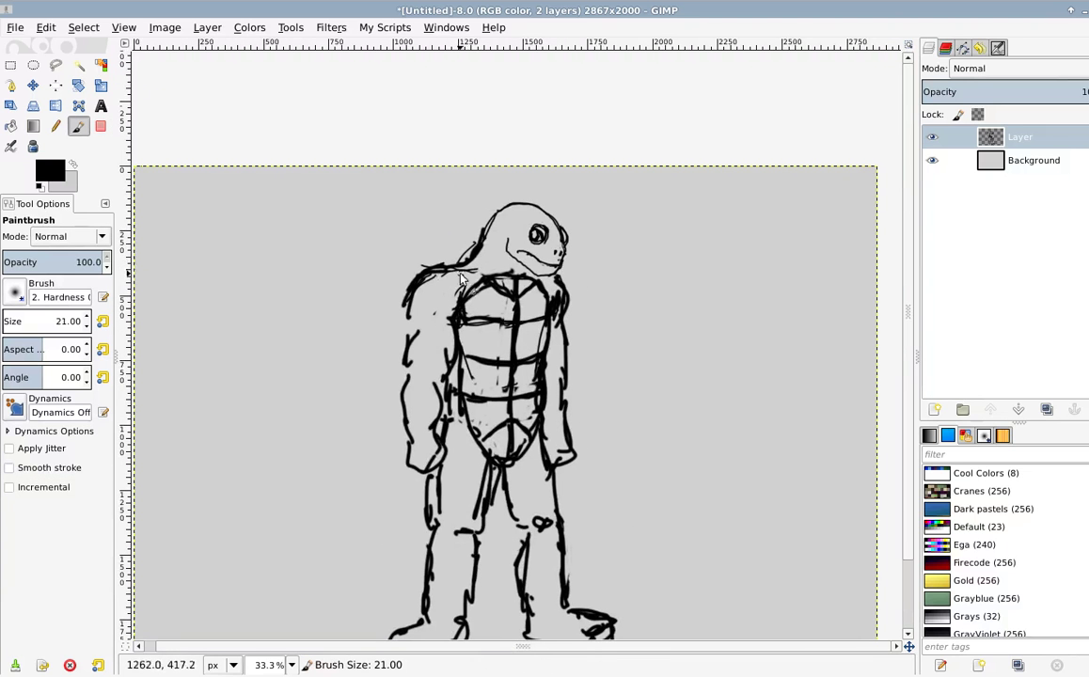
key("shift+bracketleft")
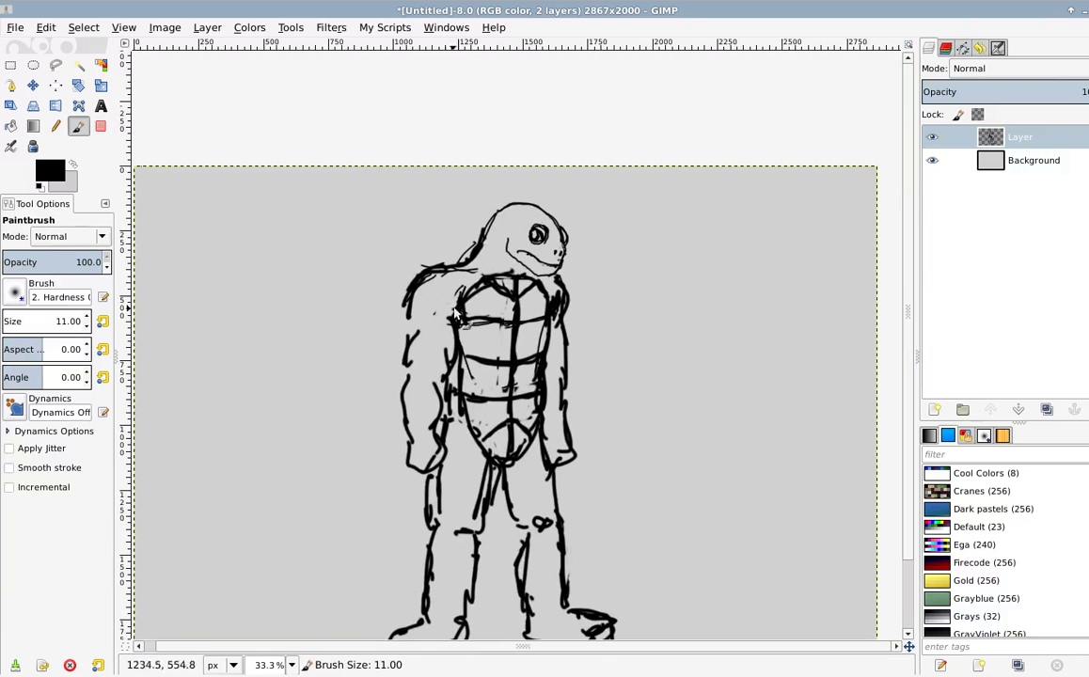
left_click_drag(445, 299, 439, 313)
left_click_drag(449, 370, 443, 377)
left_click_drag(442, 317, 447, 369)
left_click_drag(447, 333, 439, 375)
mouse_move(410, 317)
left_mouse_down()
mouse_move(403, 392)
mouse_move(415, 315)
mouse_move(399, 370)
mouse_move(405, 355)
mouse_move(434, 429)
left_mouse_up()
mouse_move(423, 341)
left_mouse_down()
mouse_move(420, 372)
mouse_move(423, 358)
left_mouse_up()
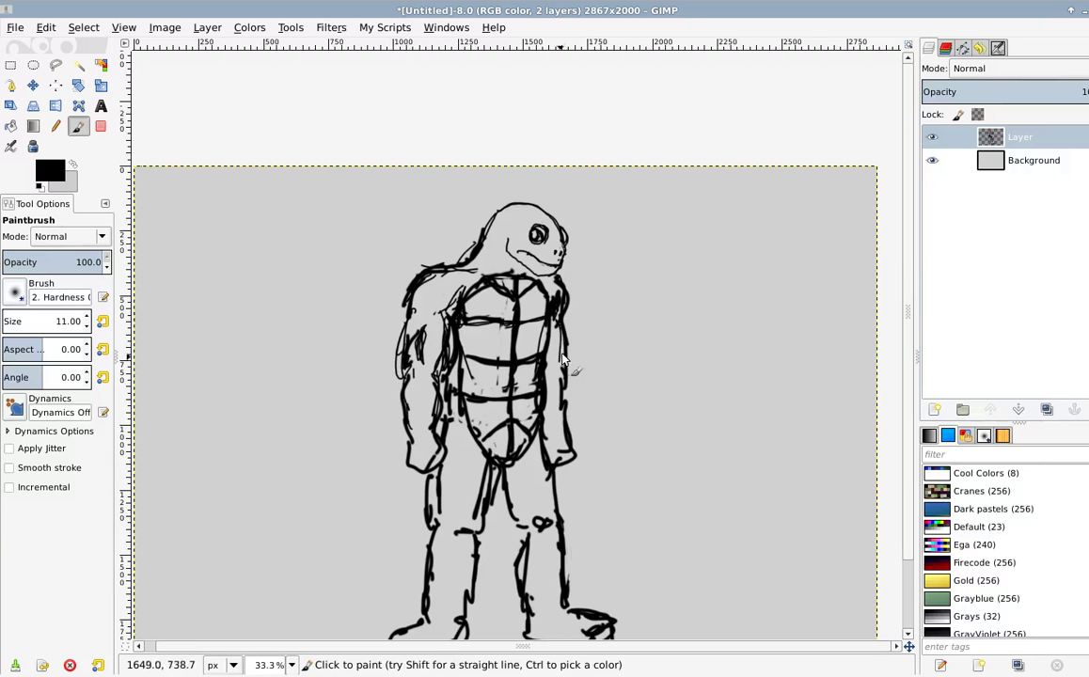
Step: Erase the far arm's outer outline and hand using the eraser at size 51
key("shift+e")
key("shift+bracketright")
key("shift+bracketright")
key("shift+bracketright")
key("shift+bracketright")
mouse_move(566, 378)
left_mouse_down()
mouse_move(560, 454)
mouse_move(561, 352)
left_mouse_up()
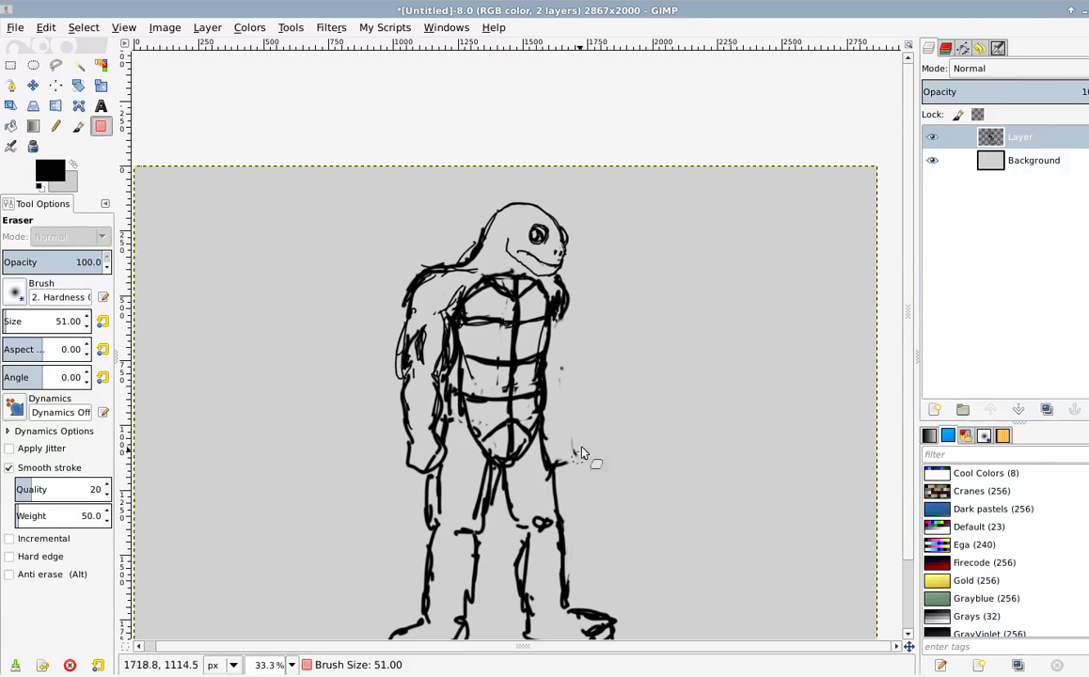
Step: Try a slimmer far arm with the paintbrush at size 31, and erase its forearm and hand
key("p")
key("bracketleft")
key("bracketleft")
key("bracketleft")
key("bracketleft")
key("bracketleft")
key("bracketleft")
key("bracketleft")
key("bracketleft")
key("bracketleft")
key("bracketleft")
key("bracketleft")
key("bracketleft")
key("bracketleft")
key("bracketleft")
key("bracketleft")
key("bracketleft")
key("bracketleft")
key("bracketleft")
key("bracketleft")
key("bracketleft")
left_click_drag(557, 322, 553, 423)
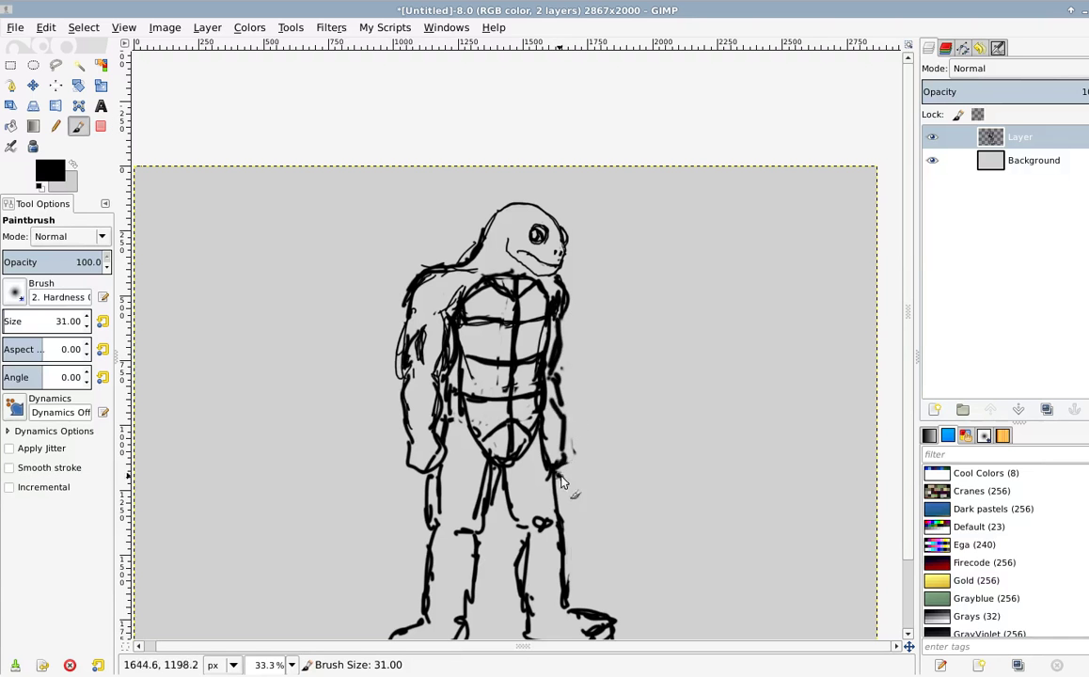
key("shift+e")
left_click_drag(564, 476, 555, 386)
Step: Repaint the far forearm and hand closer to the body with the paintbrush at size 21
key("p")
key("shift+[")
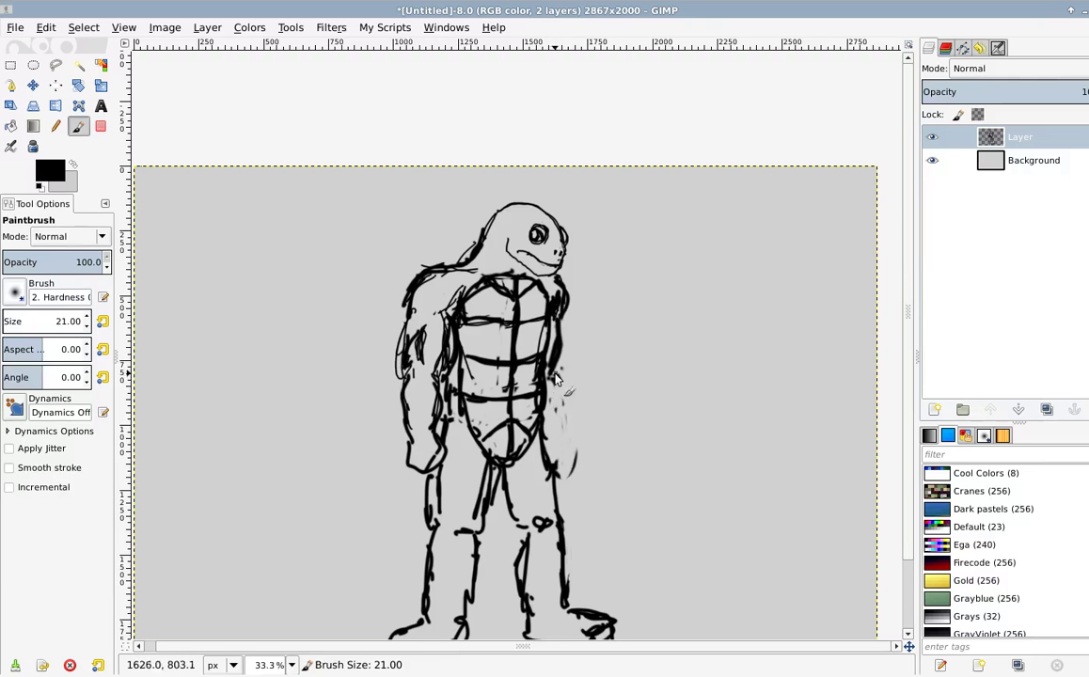
left_click_drag(555, 437, 555, 466)
left_click_drag(555, 368, 557, 422)
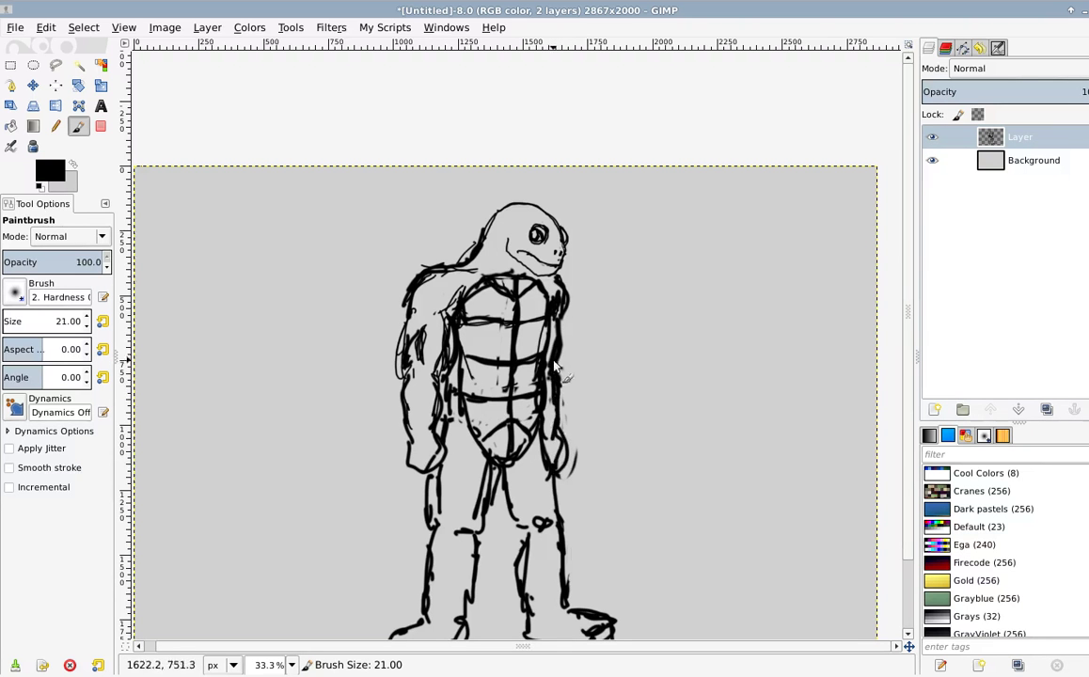
Step: Erase the redrawn far arm with the eraser at size 31, and repaint it tight against the shell at brush size 21
key("minus")
key("minus")
left_click_drag(423, 429, 365, 469)
key("plus")
key("plus")
left_click_drag(499, 434, 514, 353)
key("shift+e")
key("bracketright")
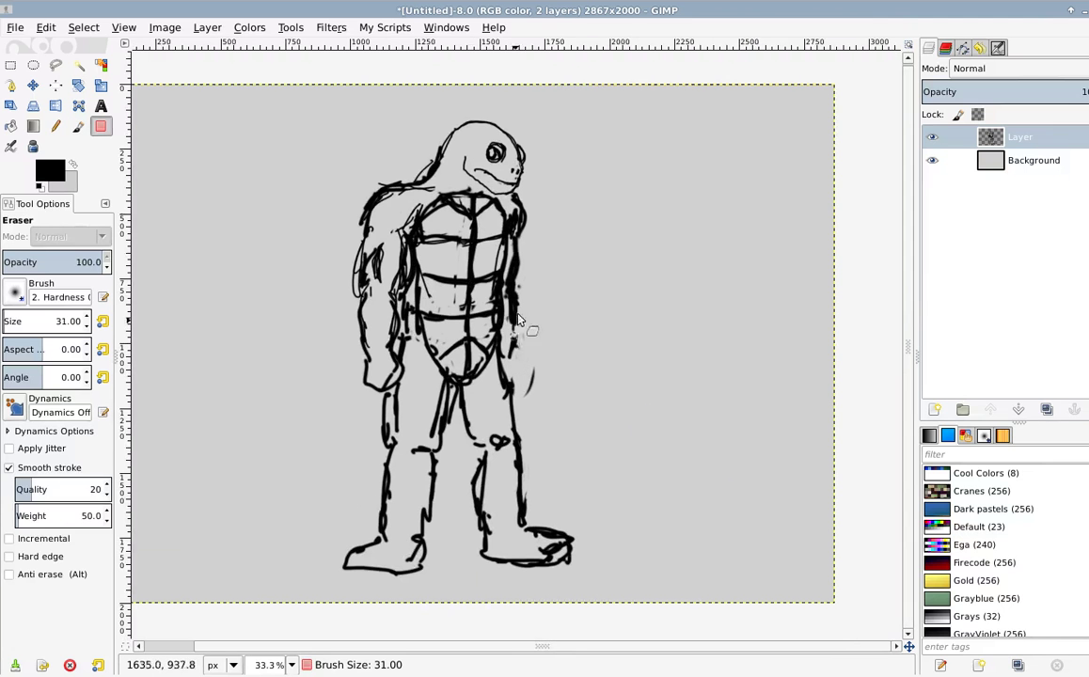
mouse_move(520, 281)
left_mouse_down()
mouse_move(511, 319)
mouse_move(517, 271)
left_mouse_up()
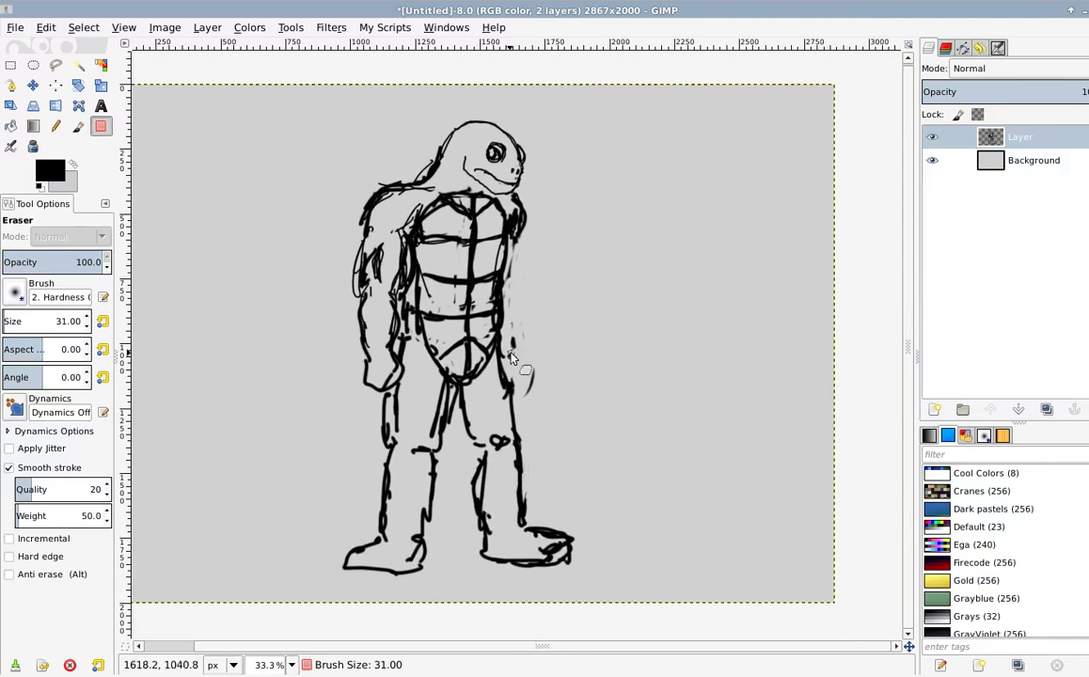
key("p")
key("bracketleft")
mouse_move(514, 222)
left_mouse_down()
mouse_move(509, 371)
mouse_move(504, 336)
mouse_move(511, 369)
left_mouse_up()
scroll(508, 265, "up", 2)
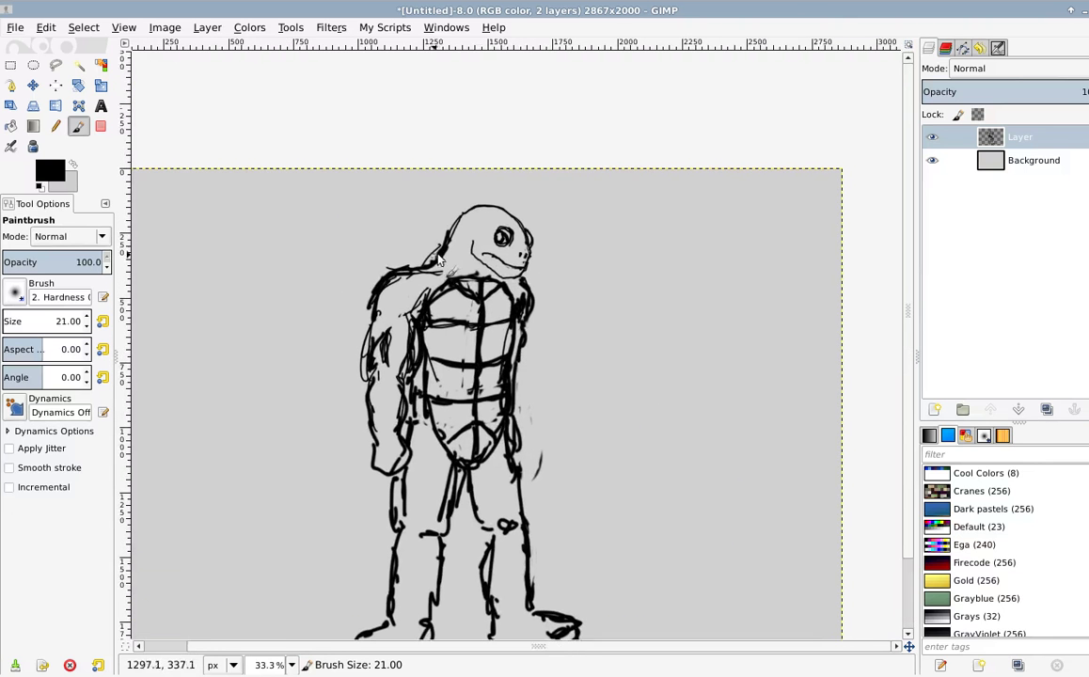
Step: Thicken the belly shell's upper edge beside the near armpit with the paintbrush
scroll(449, 249, "up", 2)
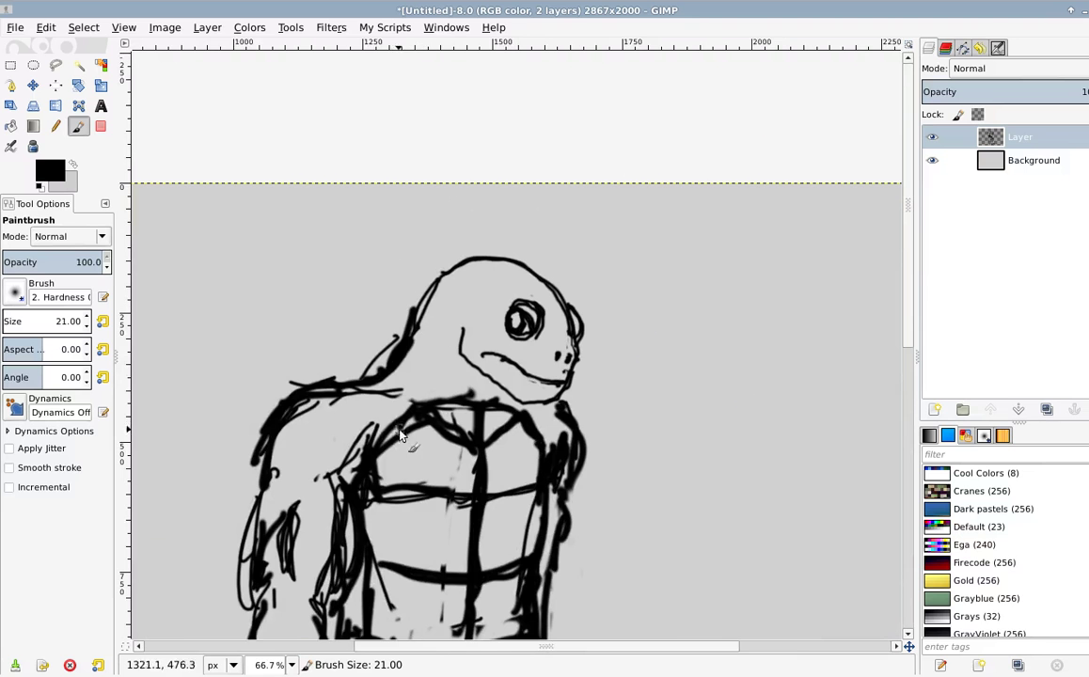
mouse_move(399, 429)
left_mouse_down()
mouse_move(360, 431)
mouse_move(445, 269)
mouse_move(467, 269)
left_mouse_up()
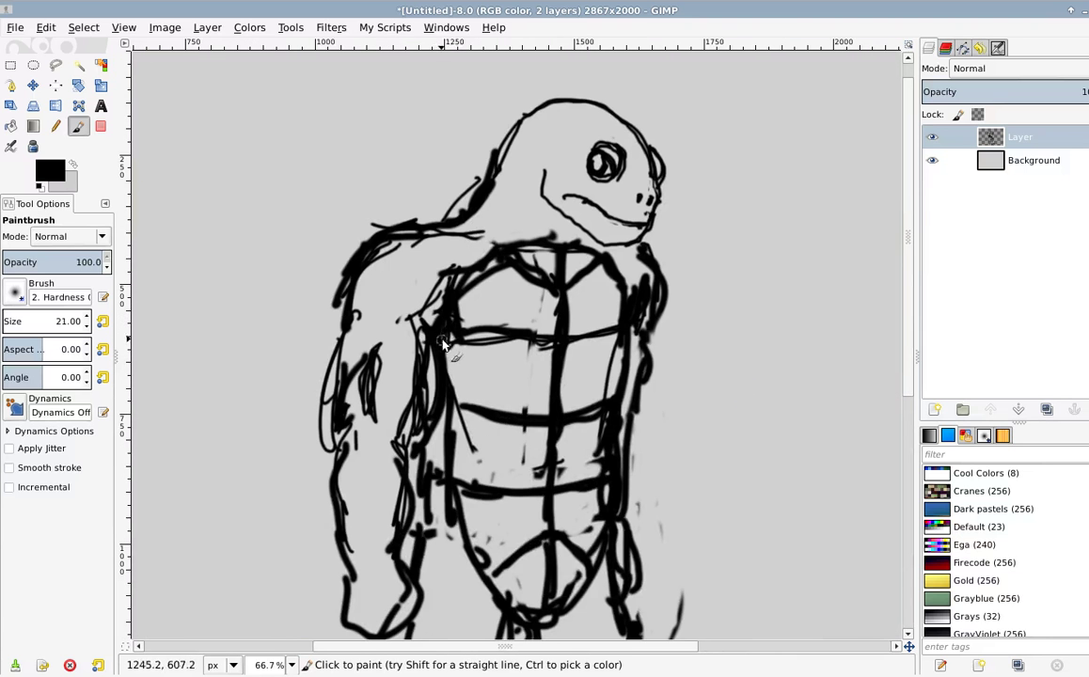
mouse_move(452, 226)
left_mouse_down()
mouse_move(424, 222)
mouse_move(449, 297)
left_mouse_up()
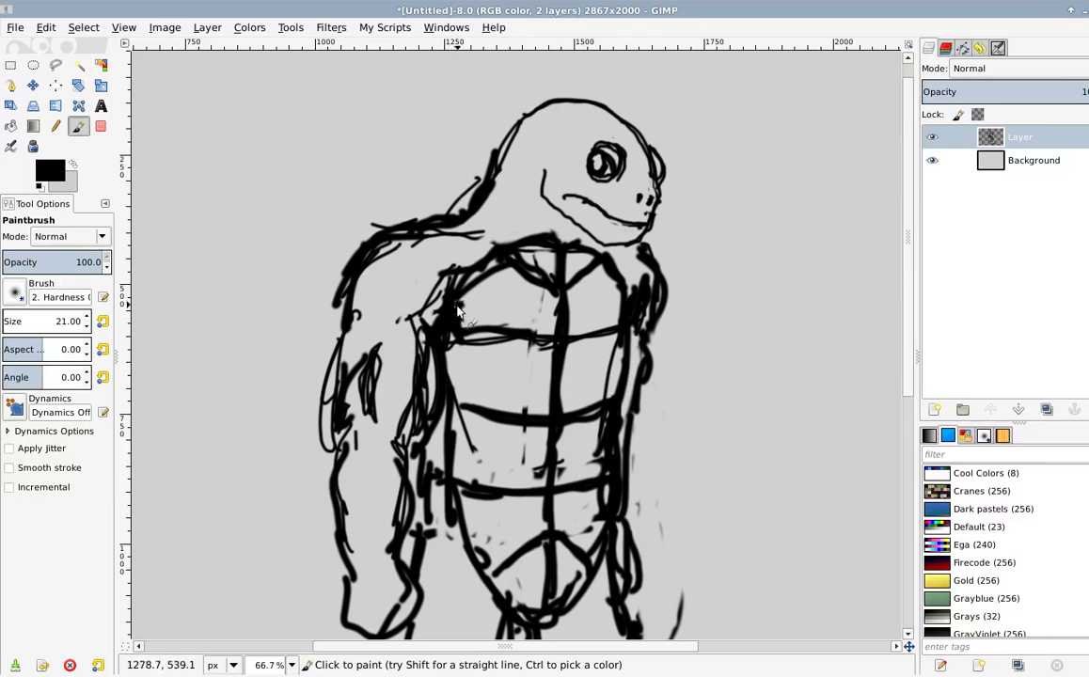
Step: Paint the waist and hip contour between the near forearm and shell, and extend the lower plate line to the shell's edge
scroll(432, 371, "down", 4)
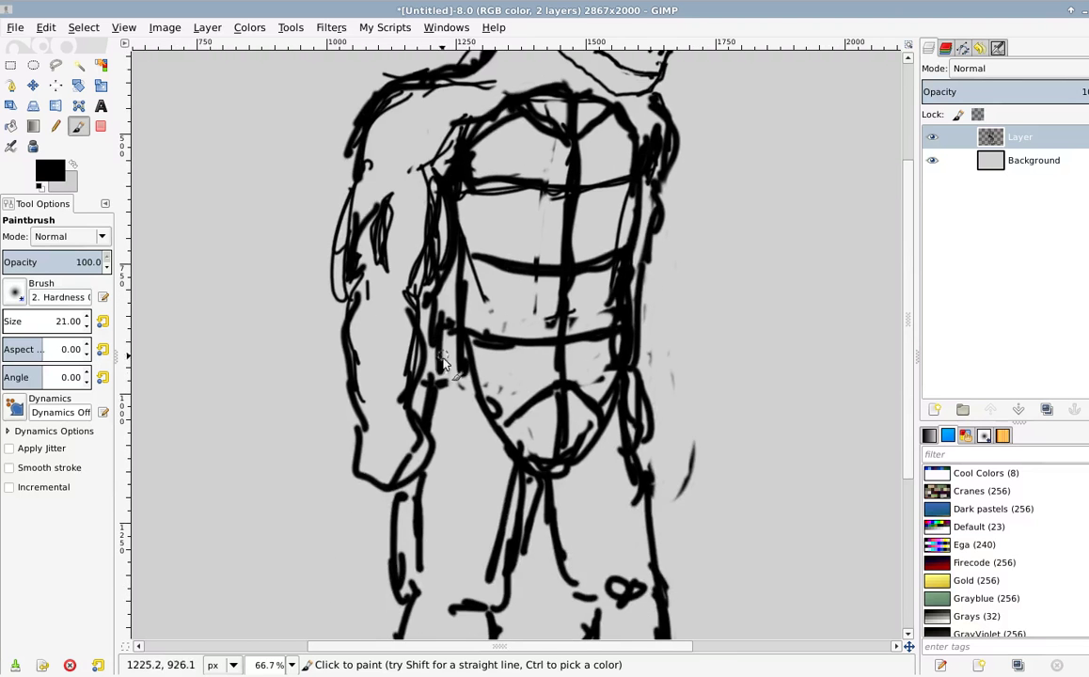
mouse_move(442, 383)
left_mouse_down()
mouse_move(454, 368)
mouse_move(423, 411)
left_mouse_up()
left_click_drag(463, 363, 427, 395)
left_click_drag(503, 460, 467, 334)
scroll(468, 335, "down", 1)
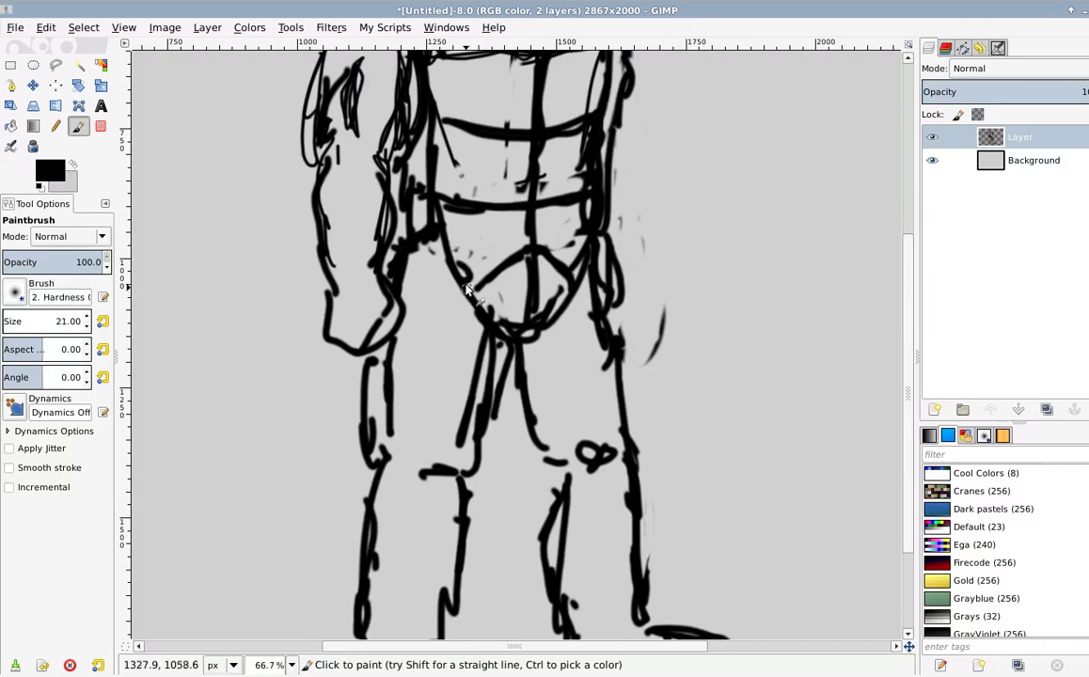
mouse_move(440, 226)
left_mouse_down()
mouse_move(488, 338)
mouse_move(548, 290)
mouse_move(500, 266)
left_mouse_up()
Step: Thicken the head's outline from the back of the skull over the brow to the snout
scroll(419, 311, "up", 3)
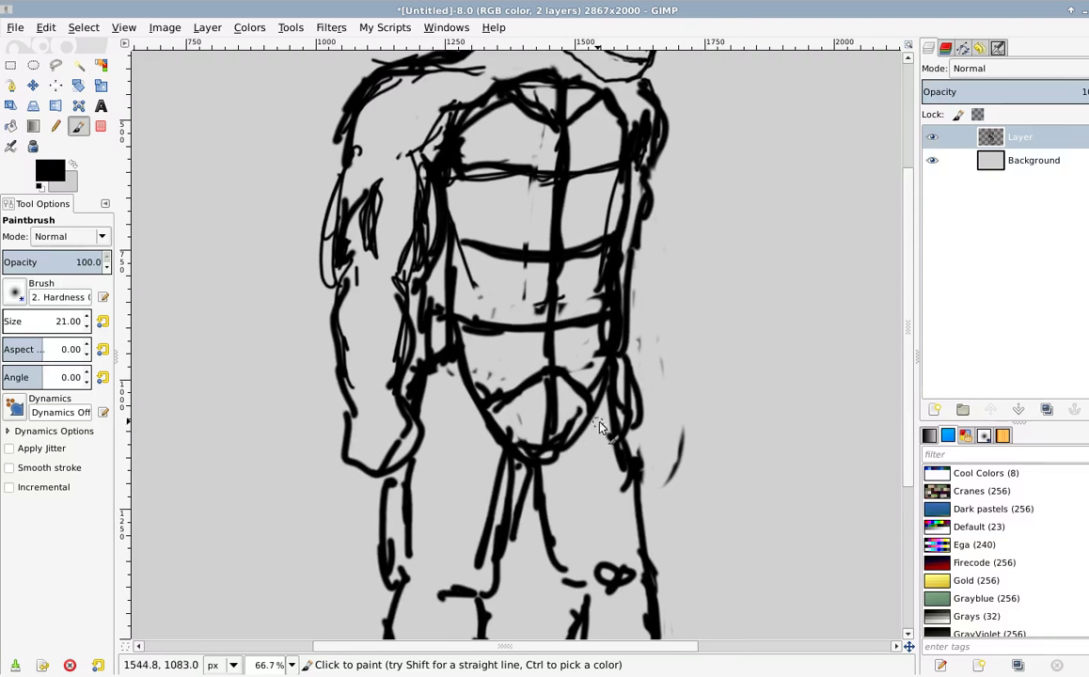
scroll(538, 358, "up", 5)
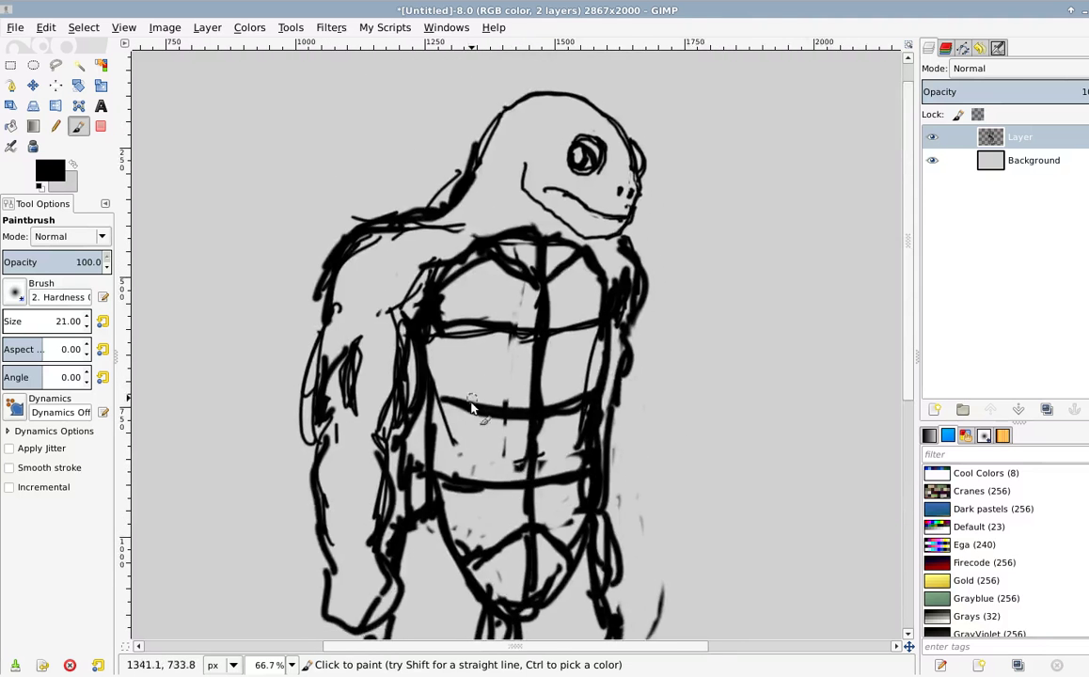
scroll(461, 442, "down", 5)
left_click_drag(523, 197, 490, 380)
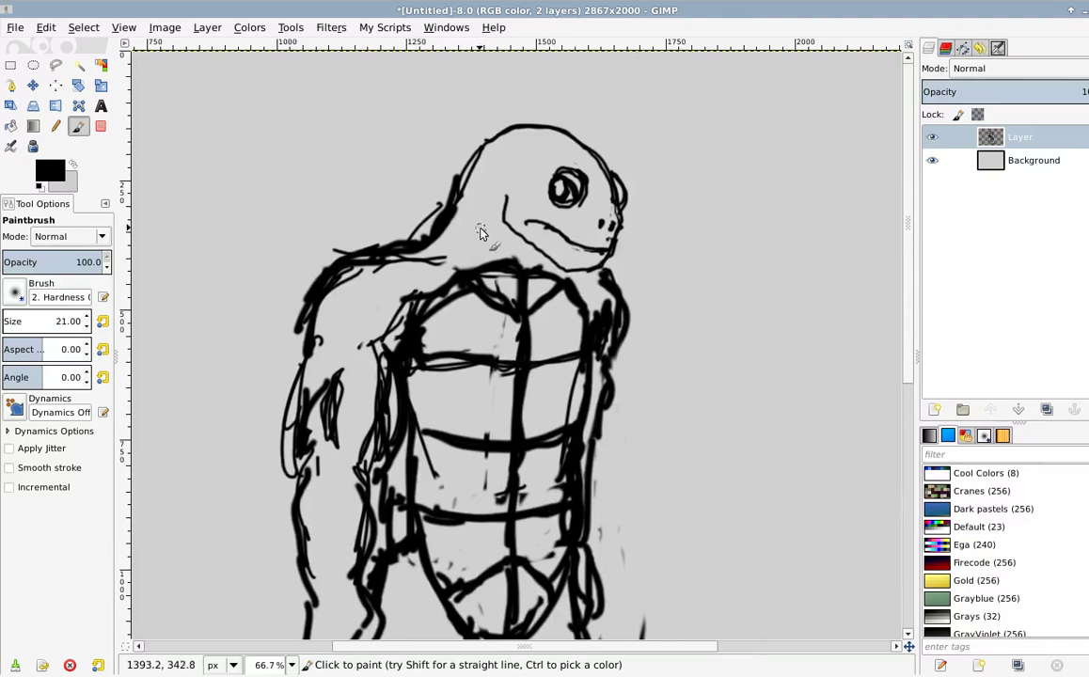
scroll(516, 146, "up", 3)
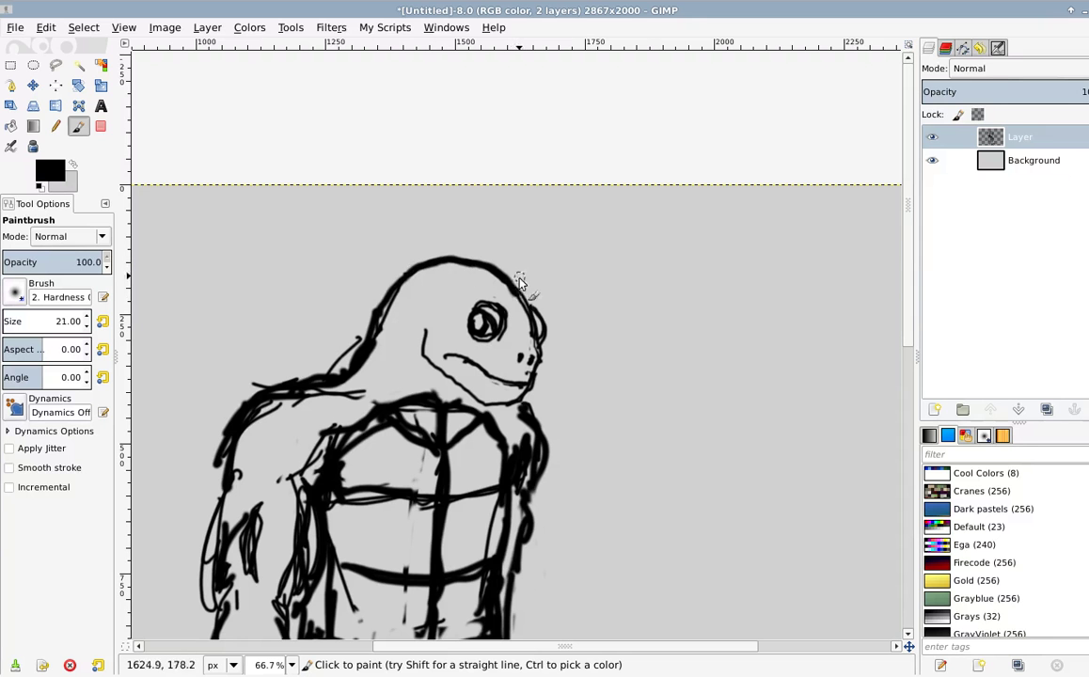
mouse_move(524, 303)
left_mouse_down()
mouse_move(539, 350)
mouse_move(532, 380)
left_mouse_up()
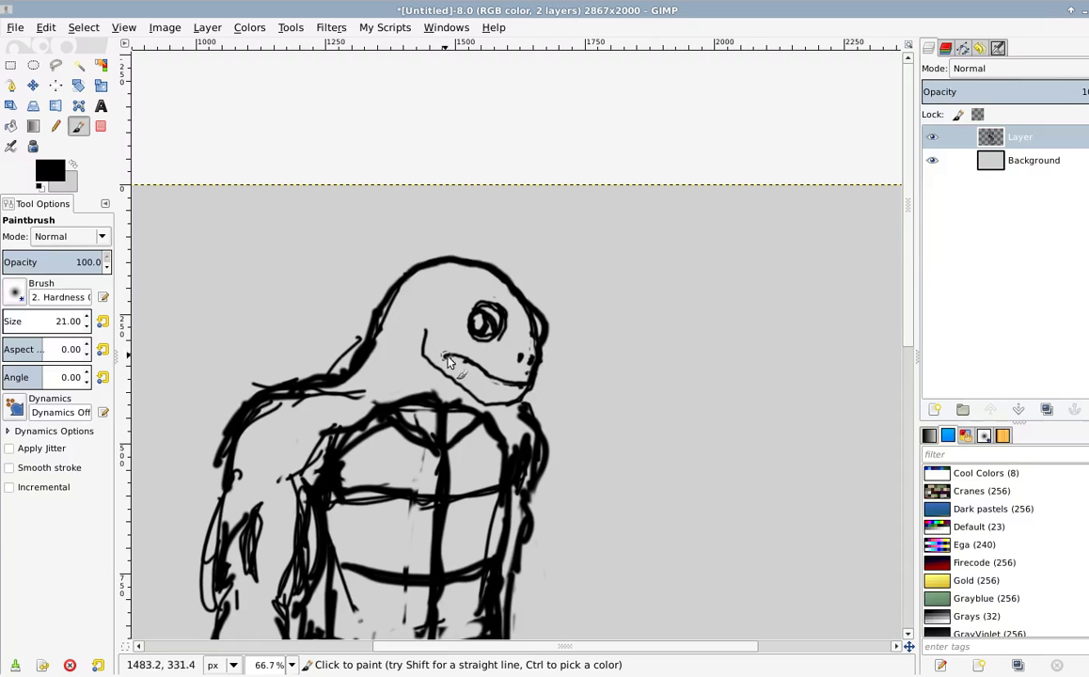
Step: Thicken the jaw line, erase the old mouth line, and repaint the mouth as a bold curve with the size 21 brush
mouse_move(446, 354)
left_mouse_down()
mouse_move(525, 384)
mouse_move(425, 335)
mouse_move(425, 350)
mouse_move(456, 380)
mouse_move(522, 386)
left_mouse_up()
key("shift+e")
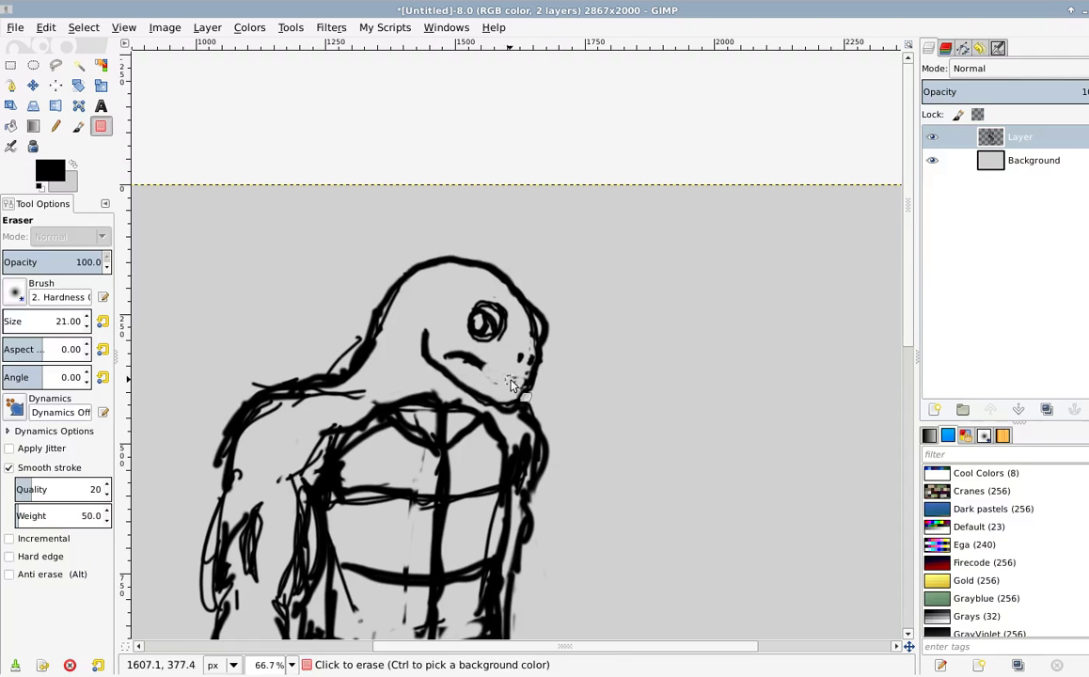
key("p")
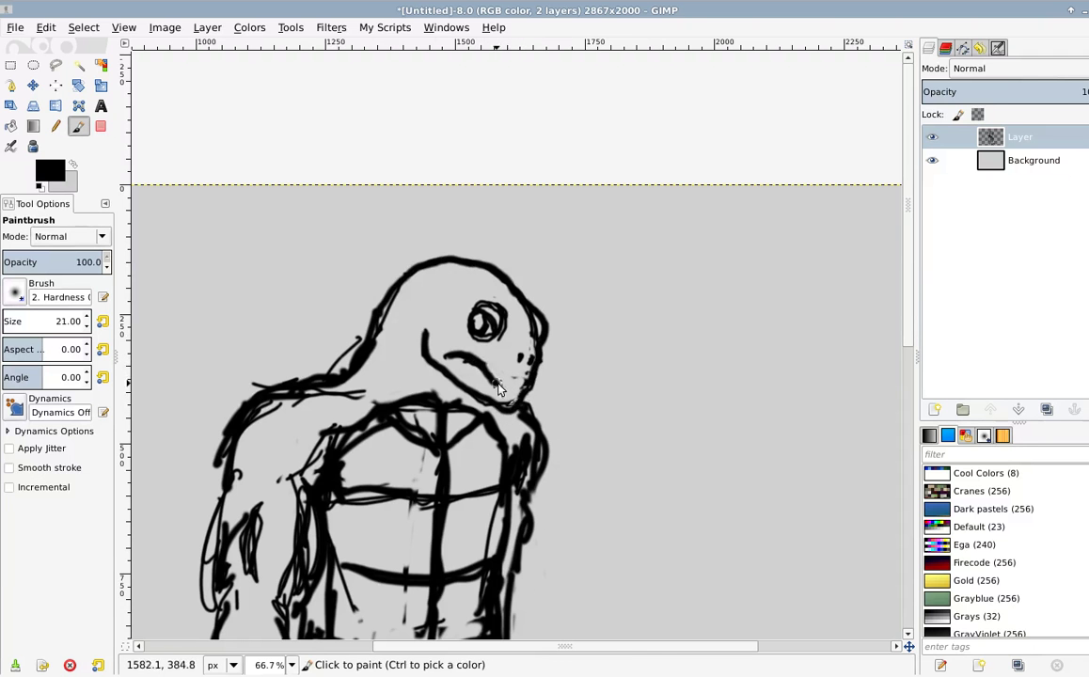
left_click_drag(515, 390, 525, 387)
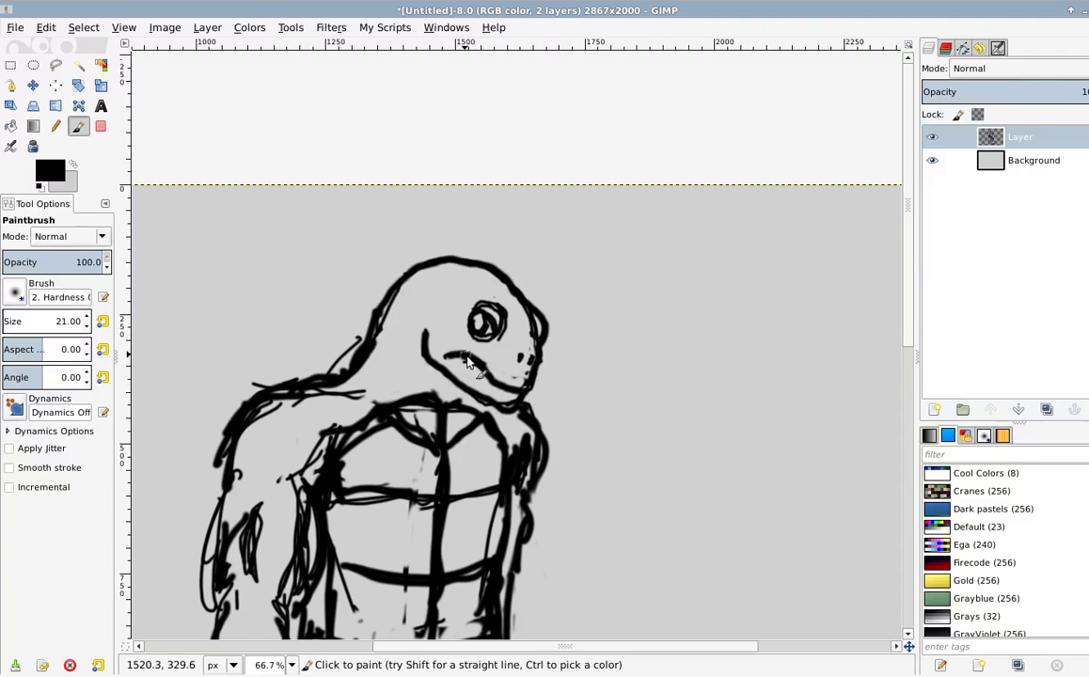
key("shift+e")
left_click_drag(468, 357, 475, 353)
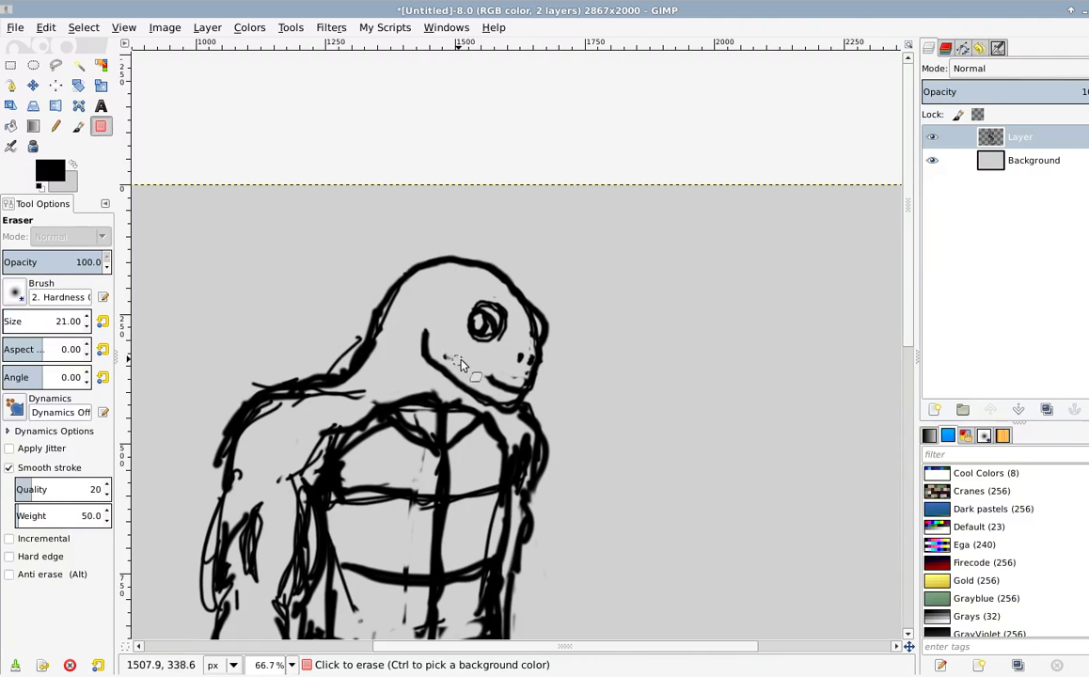
key("p")
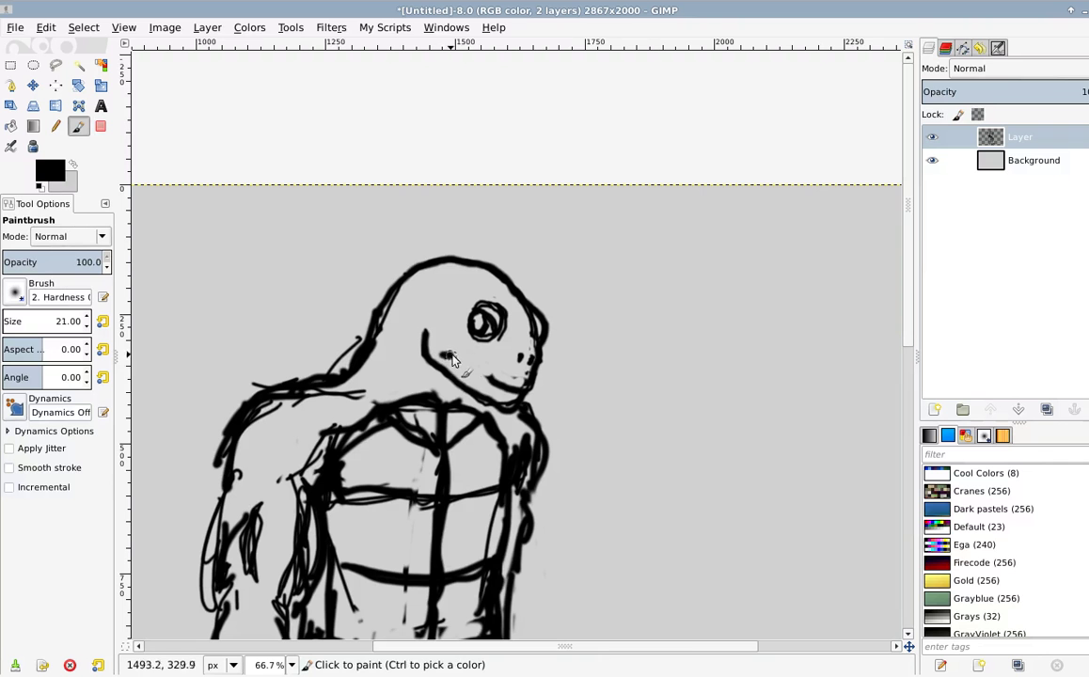
mouse_move(464, 365)
left_mouse_down()
mouse_move(494, 384)
mouse_move(513, 375)
left_mouse_up()
Step: Erase the stray lines along the back of the neck and near shoulder to leave a cleaner contour
left_click_drag(494, 311, 485, 338)
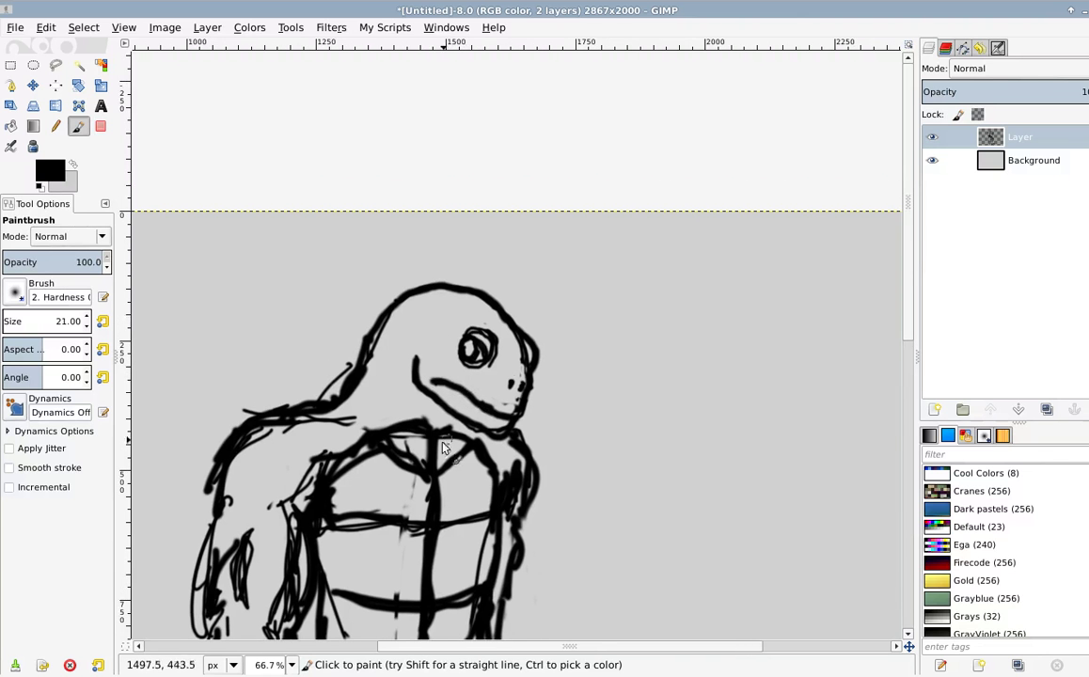
scroll(426, 327, "down", 5)
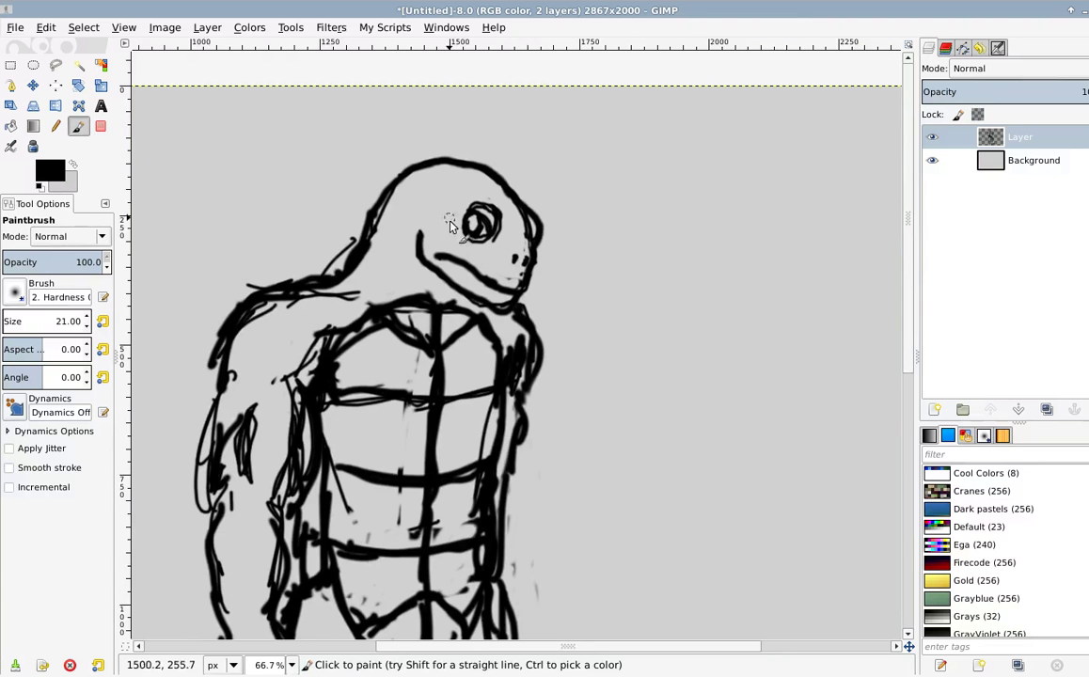
scroll(418, 240, "up", 2)
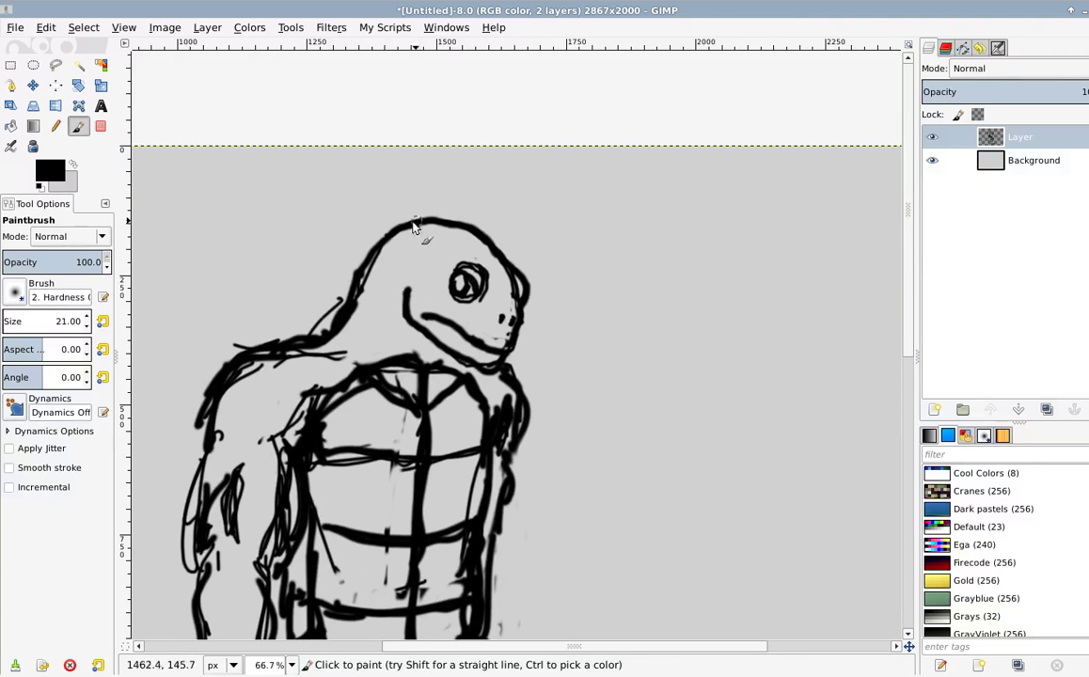
key("shift+e")
mouse_move(368, 256)
left_mouse_down()
mouse_move(349, 301)
mouse_move(371, 257)
mouse_move(353, 313)
mouse_move(358, 303)
mouse_move(319, 318)
mouse_move(339, 301)
mouse_move(320, 329)
left_mouse_up()
key("p")
key("shift+e")
scroll(316, 323, "up", 1)
scroll(331, 241, "down", 2)
scroll(396, 309, "down", 1)
scroll(387, 295, "up", 1)
left_click_drag(387, 296, 323, 360)
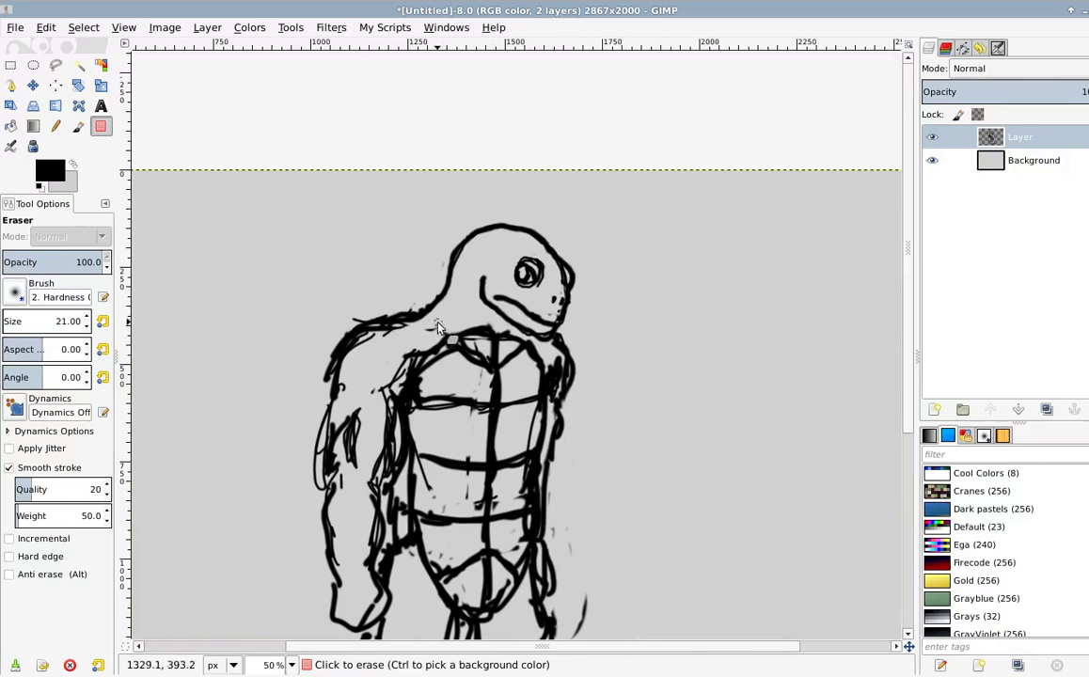
Step: Reinforce the near upper arm's outer edge, erase excess lines along its inner side, and repaint the armpit edge
scroll(367, 338, "down", 3)
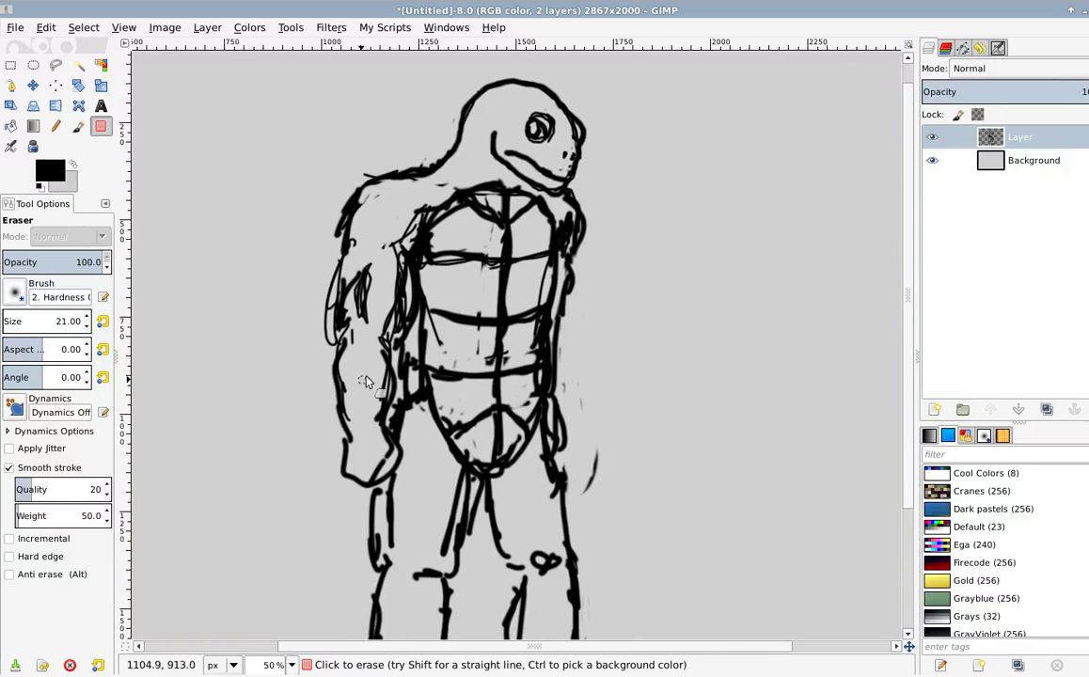
key("p")
left_click_drag(333, 290, 335, 333)
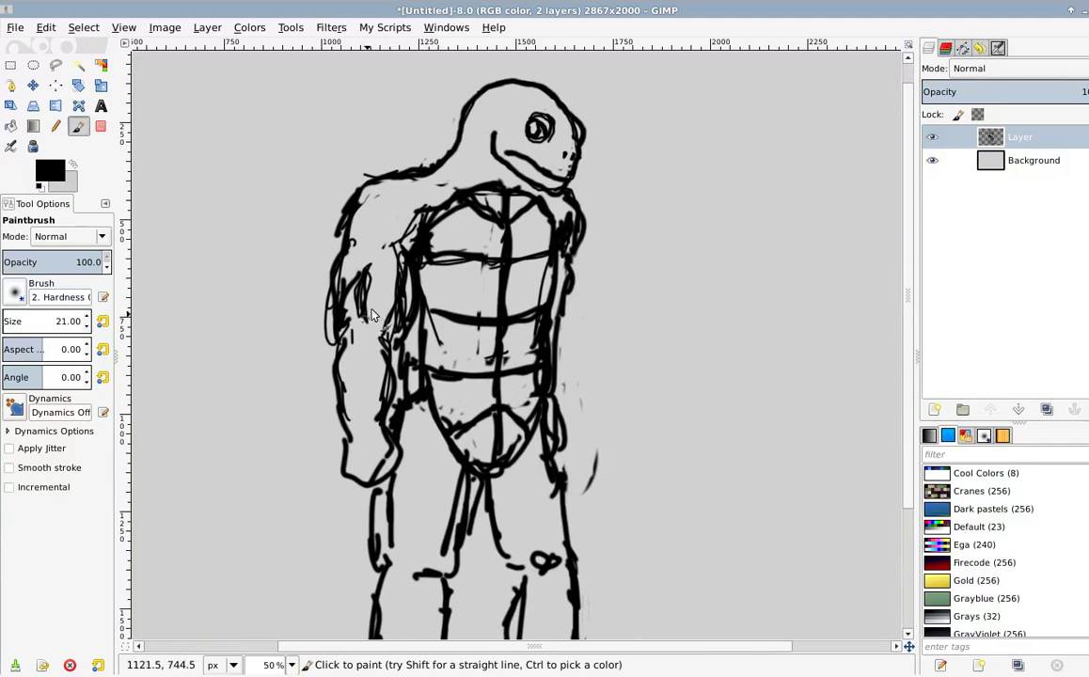
key("shift+e")
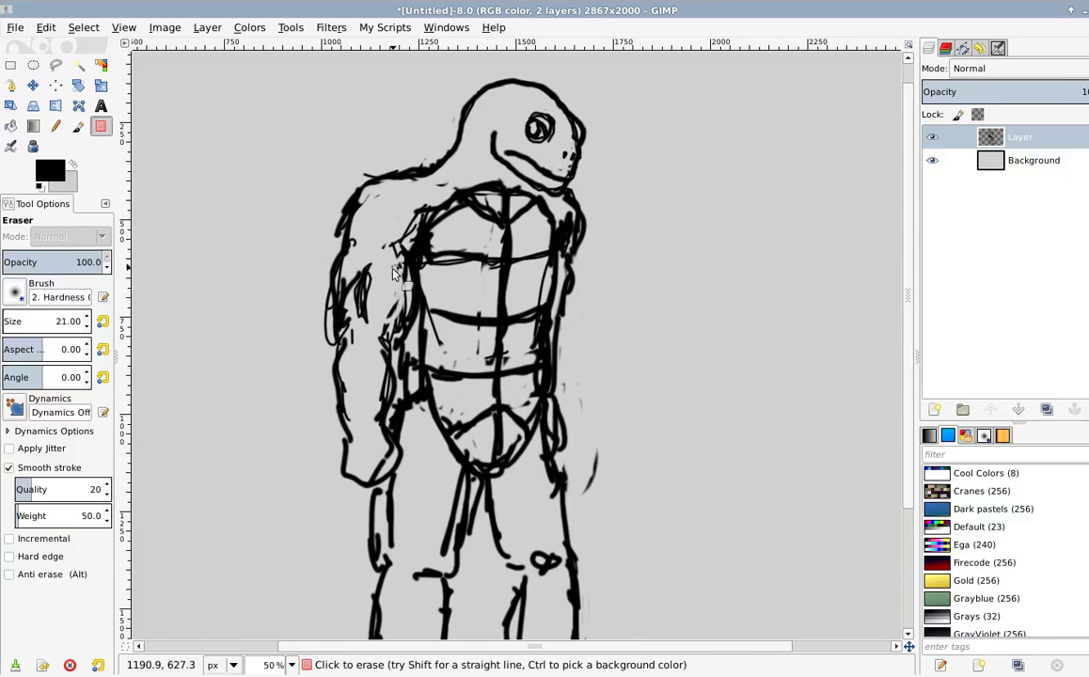
key("p")
mouse_move(404, 256)
left_mouse_down()
mouse_move(394, 327)
mouse_move(412, 275)
left_mouse_up()
Step: Erase the near hand's outline below the wrist with the eraser at size 31
mouse_move(376, 429)
left_mouse_down()
mouse_move(380, 366)
mouse_move(406, 435)
mouse_move(391, 342)
left_mouse_up()
scroll(380, 323, "up", 1)
key("shift+e")
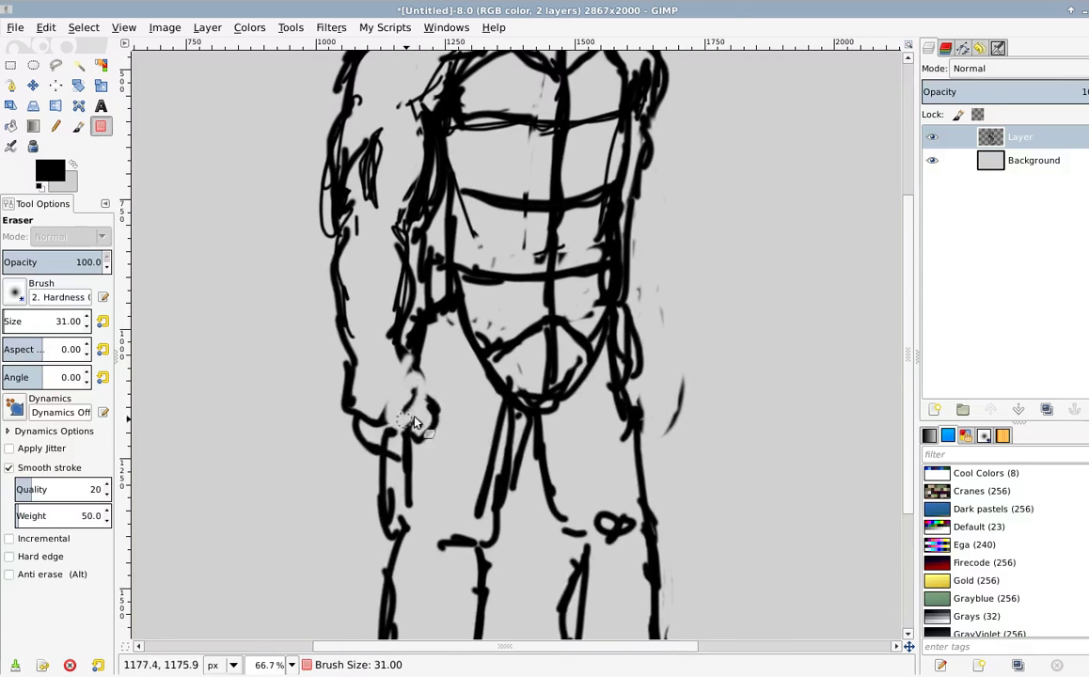
mouse_move(411, 393)
left_mouse_down()
mouse_move(418, 435)
mouse_move(419, 393)
left_mouse_up()
Step: Paint a new near hand with a thumb and curled fingers at brush size 21, and clean up the thigh line beneath it
key("p")
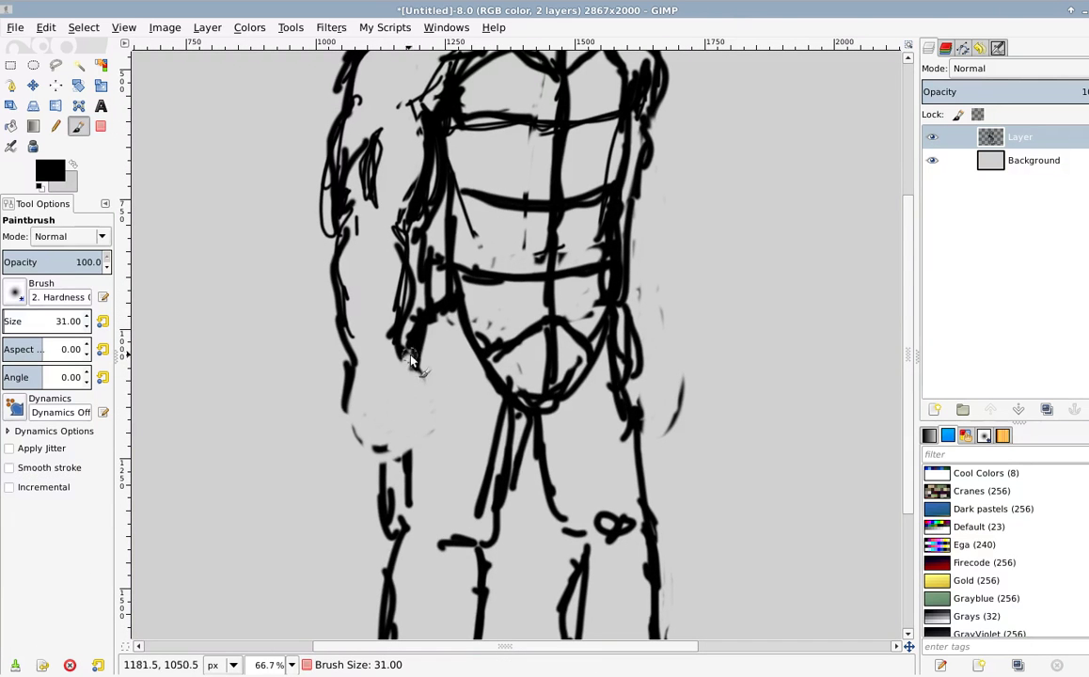
key("bracketleft")
mouse_move(411, 367)
left_mouse_down()
mouse_move(432, 405)
mouse_move(414, 406)
mouse_move(411, 386)
mouse_move(428, 406)
mouse_move(429, 383)
mouse_move(390, 412)
mouse_move(405, 388)
mouse_move(395, 396)
mouse_move(408, 427)
mouse_move(404, 405)
mouse_move(414, 426)
mouse_move(427, 420)
mouse_move(420, 442)
mouse_move(388, 418)
mouse_move(416, 440)
mouse_move(373, 420)
mouse_move(404, 454)
mouse_move(356, 426)
mouse_move(371, 447)
mouse_move(353, 426)
mouse_move(408, 499)
left_mouse_up()
key("shift+e")
left_click_drag(408, 411, 404, 335)
key("p")
left_click_drag(379, 385, 379, 372)
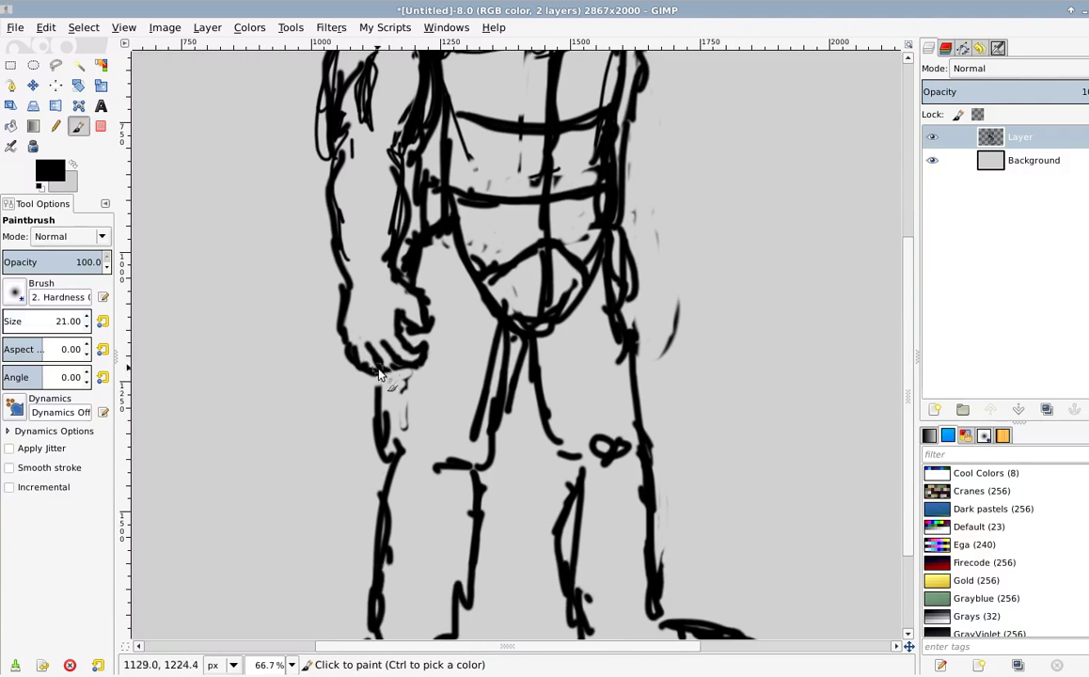
Step: Examine the whole turtle figure's proportions from head to feet
key("shift+e")
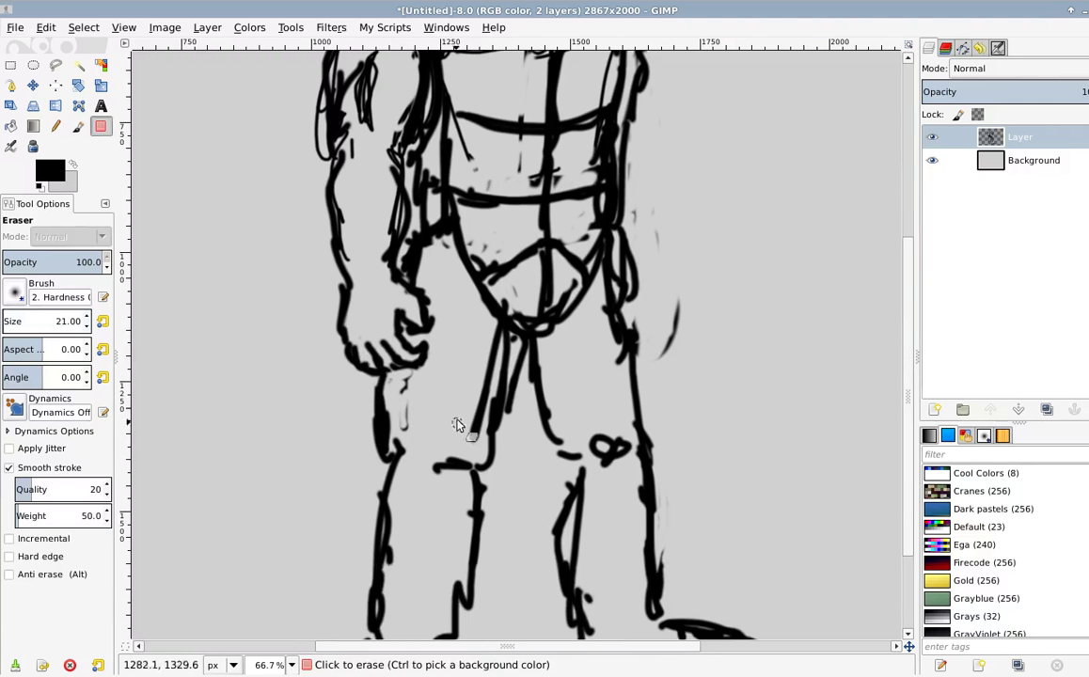
key("minus")
key("minus")
left_click_drag(461, 377, 426, 424)
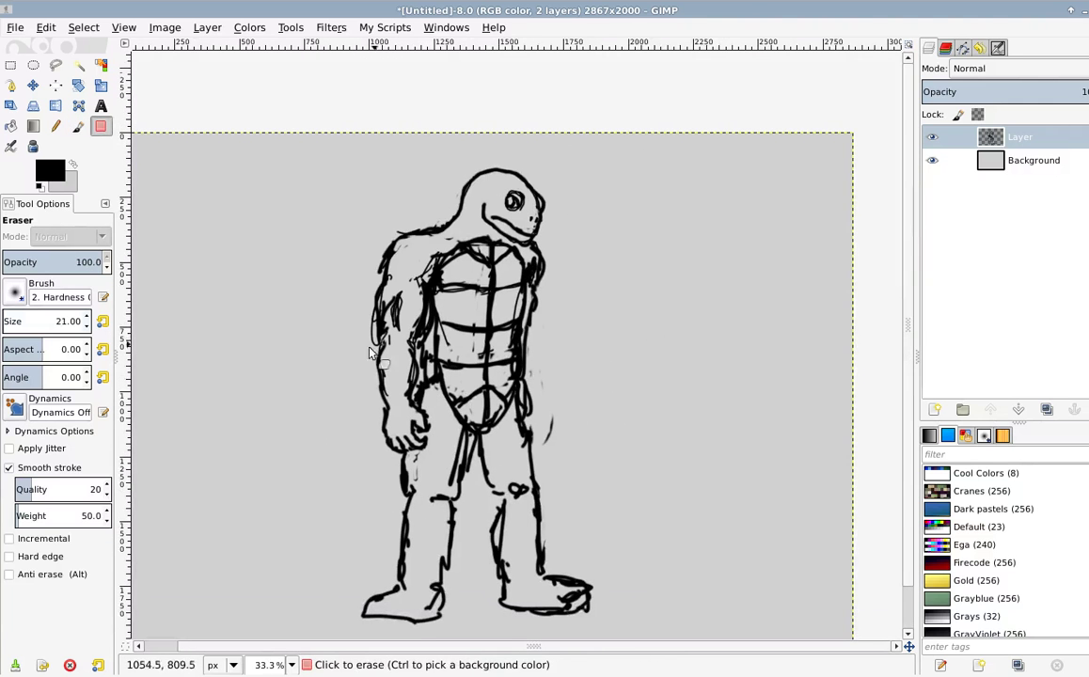
mouse_move(417, 282)
left_mouse_down()
mouse_move(458, 223)
mouse_move(412, 310)
left_mouse_up()
mouse_move(406, 370)
left_mouse_down()
mouse_move(452, 282)
mouse_move(422, 337)
mouse_move(479, 317)
mouse_move(465, 326)
left_mouse_up()
key("minus")
key("minus")
key("plus")
key("plus")
left_click_drag(613, 303, 513, 332)
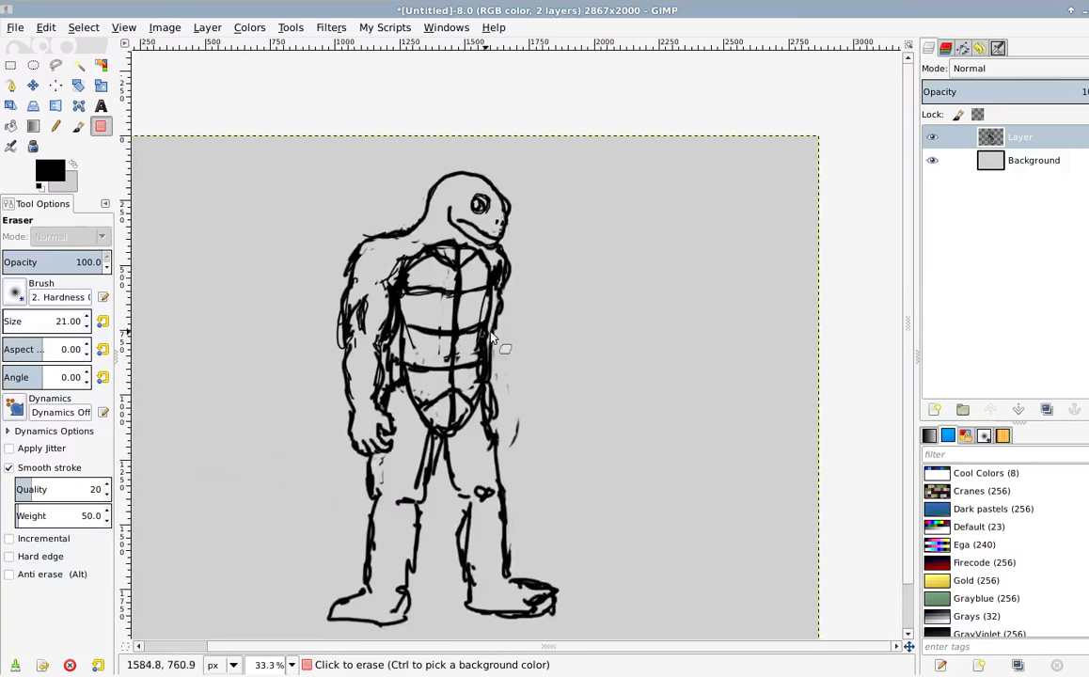
Step: Paint the far forearm's upper and lower edges extending outward from the shell's side, with a rough hand outline at its end
key("plus")
key("p")
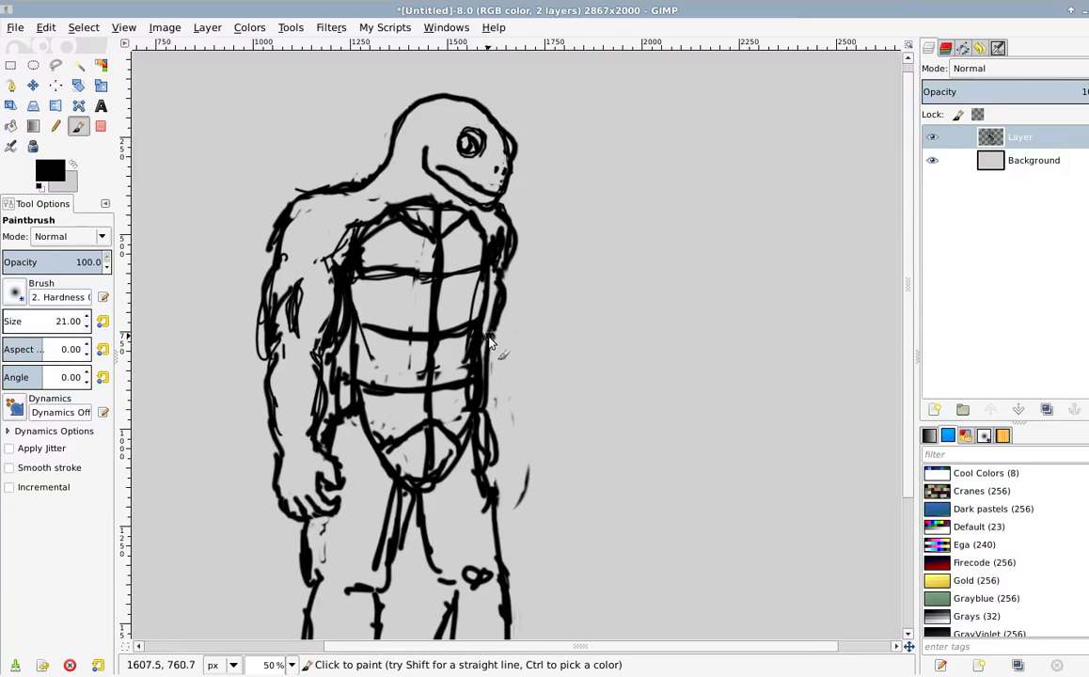
left_click_drag(486, 351, 578, 385)
left_click_drag(487, 403, 532, 410)
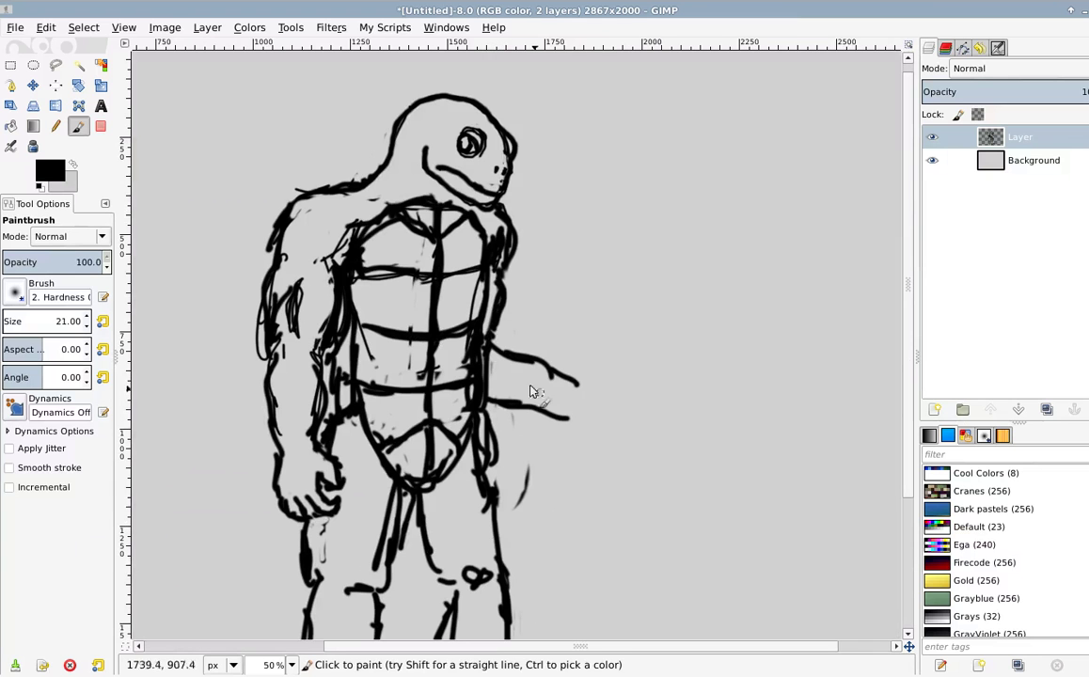
mouse_move(490, 343)
left_mouse_down()
mouse_move(539, 376)
mouse_move(571, 371)
mouse_move(592, 401)
mouse_move(572, 397)
left_mouse_up()
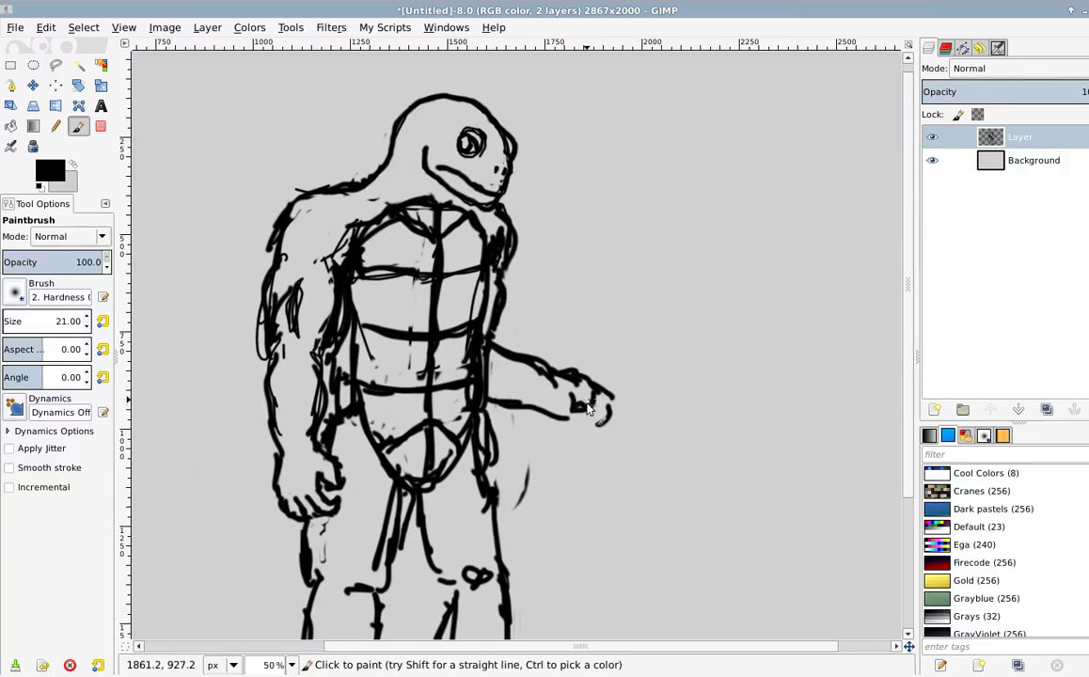
Step: Try to paint a closed fist with curled fingers and a thumb at the end of the outstretched forearm
key("shift+e")
key("p")
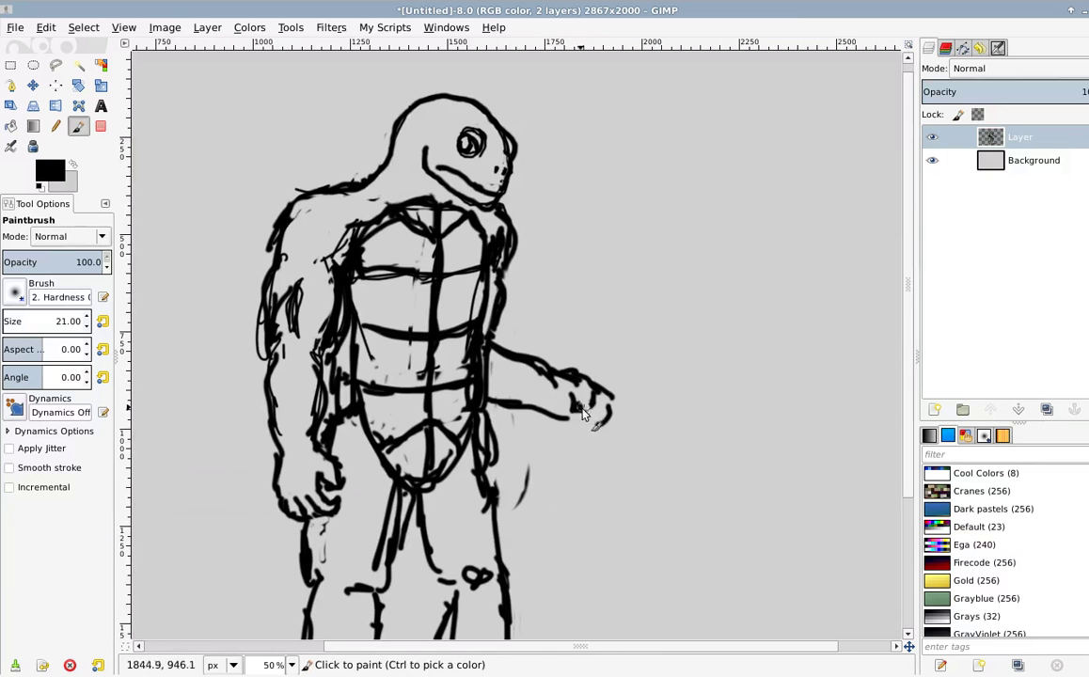
mouse_move(588, 421)
left_mouse_down()
mouse_move(597, 397)
mouse_move(599, 430)
mouse_move(583, 425)
left_mouse_up()
scroll(611, 376, "up", 2)
key("shift+e")
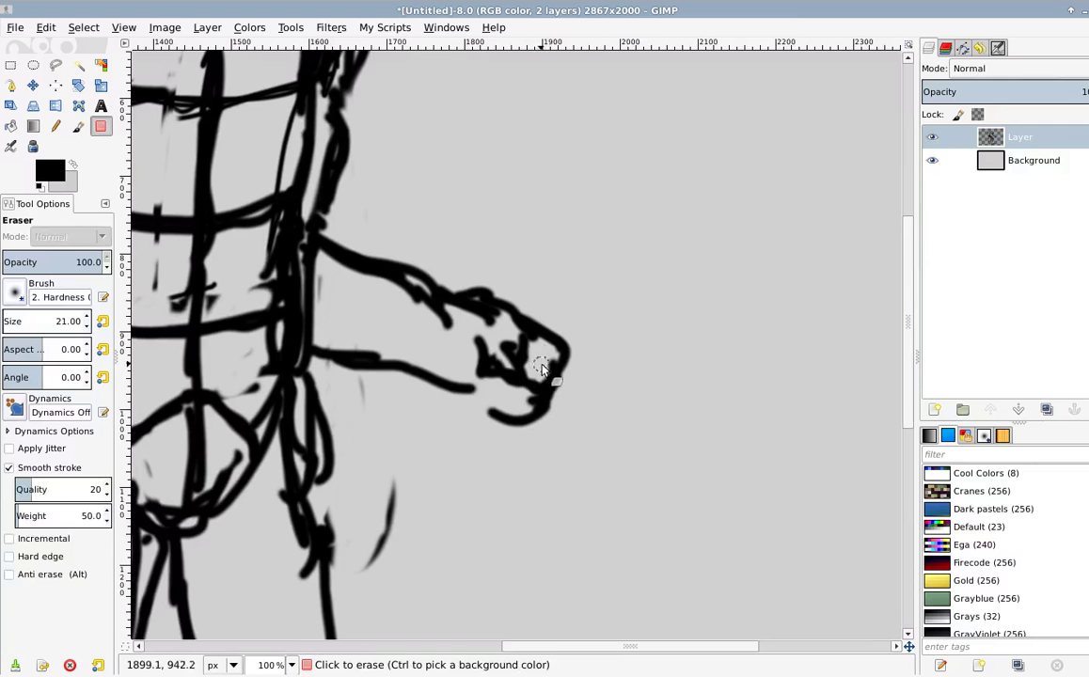
key("p")
left_click_drag(528, 357, 557, 368)
mouse_move(504, 397)
left_mouse_down()
mouse_move(540, 404)
mouse_move(488, 401)
left_mouse_up()
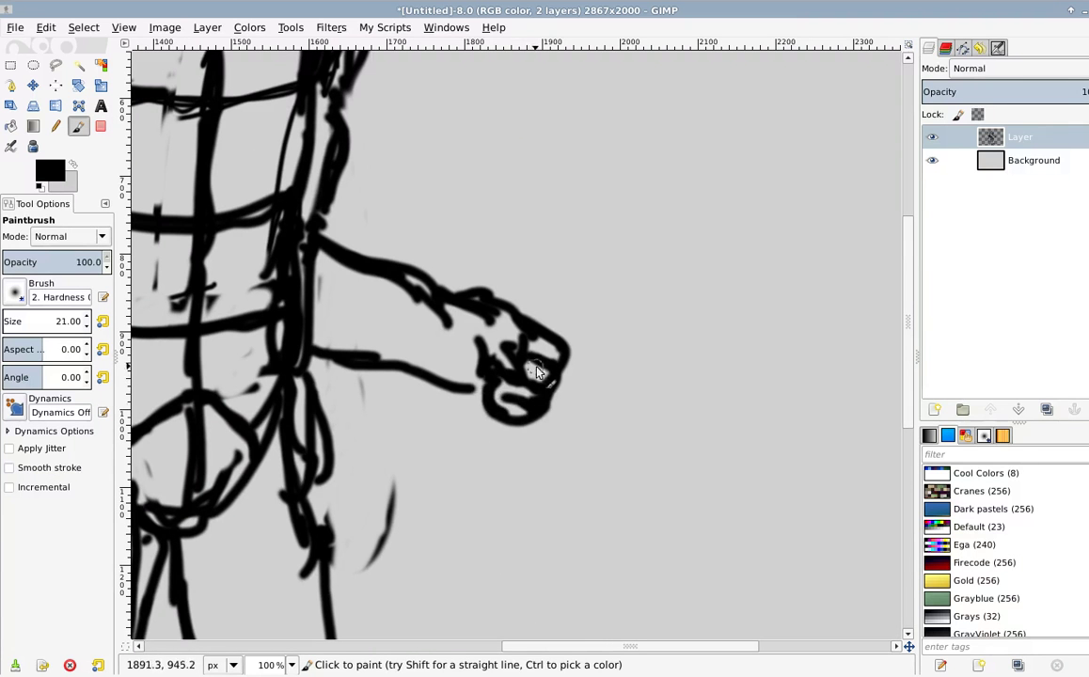
left_click_drag(465, 324, 469, 322)
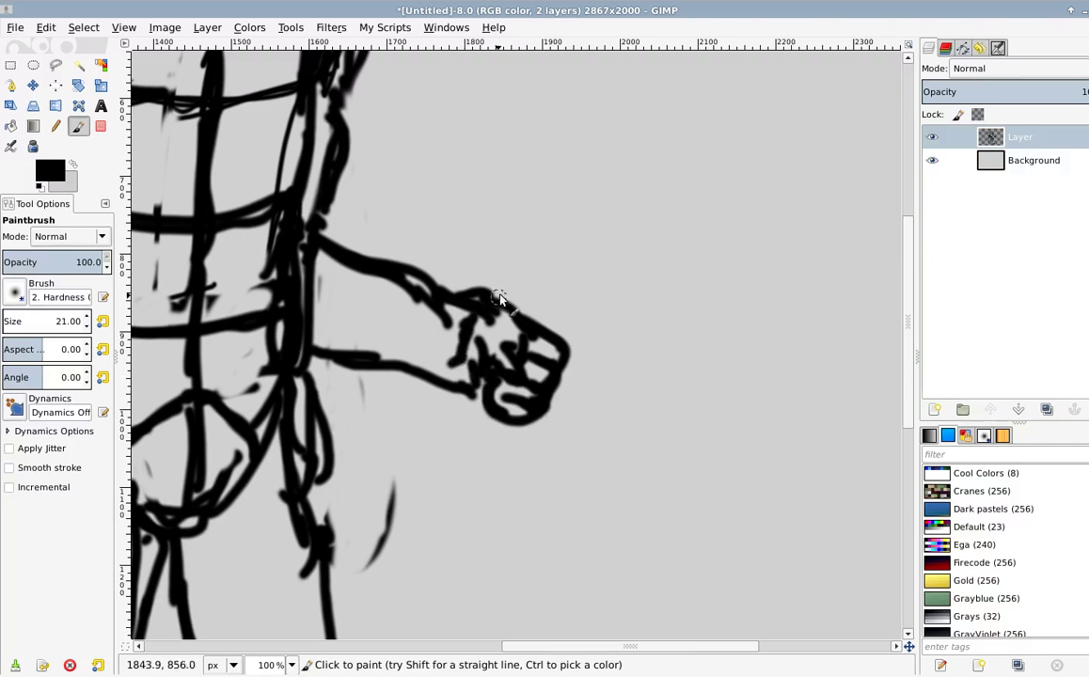
Step: Erase the outstretched arm's fist beyond the wrist with the eraser at size 51
scroll(457, 268, "up", 2)
scroll(461, 339, "down", 4)
scroll(494, 322, "down", 1)
scroll(527, 283, "up", 1)
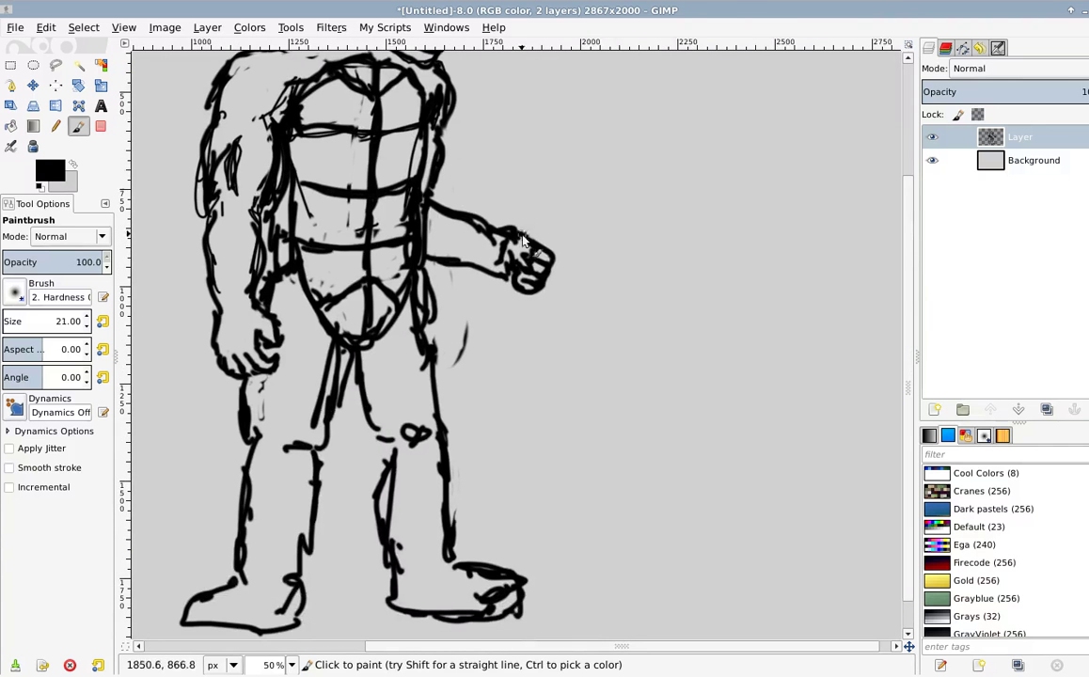
key("shift+e")
key("shift+bracketright")
key("shift+bracketright")
key("shift+bracketright")
left_click_drag(552, 293, 540, 250)
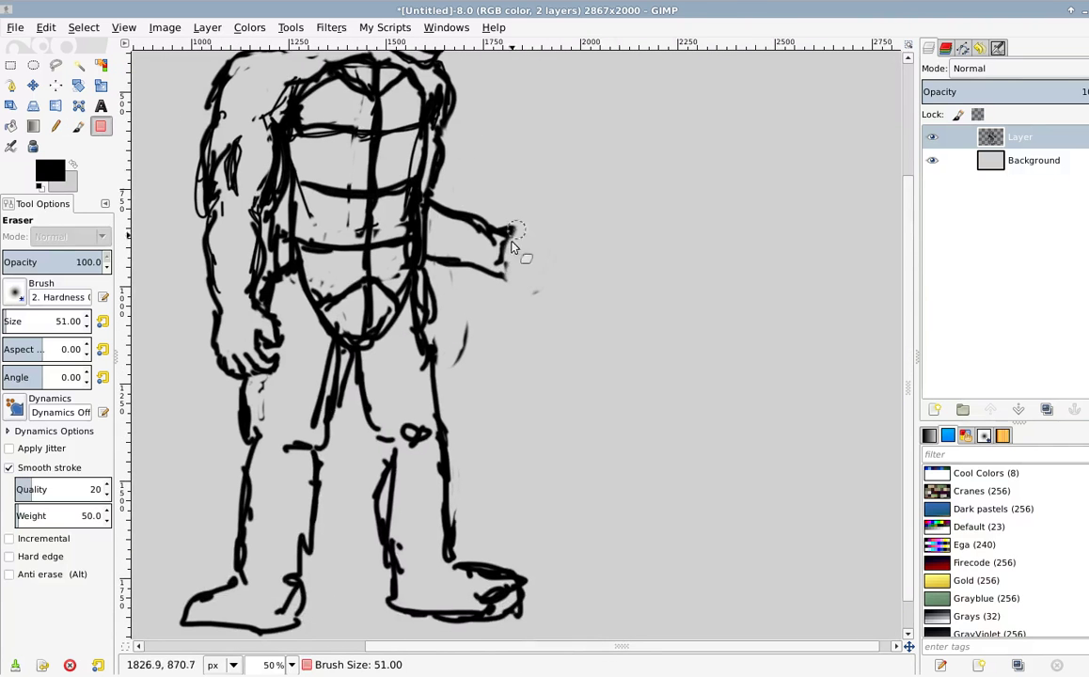
Step: Paint a round hand outline at the end of the outstretched forearm at brush size 21
key("p")
key("bracketleft")
key("bracketleft")
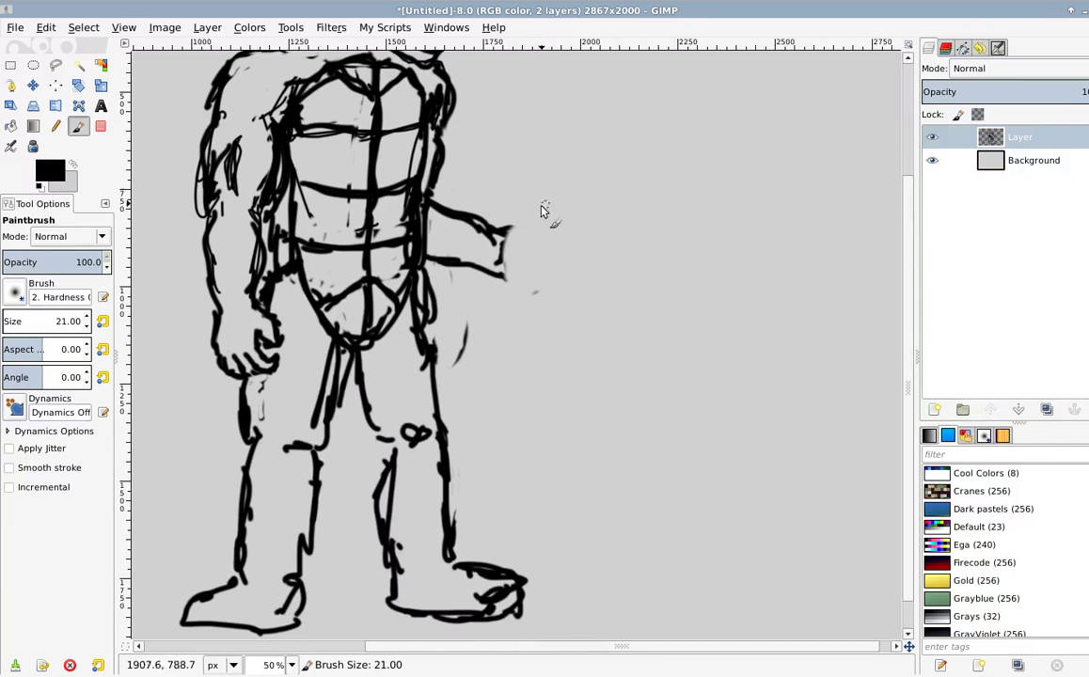
mouse_move(513, 233)
left_mouse_down()
mouse_move(565, 244)
mouse_move(505, 276)
left_mouse_up()
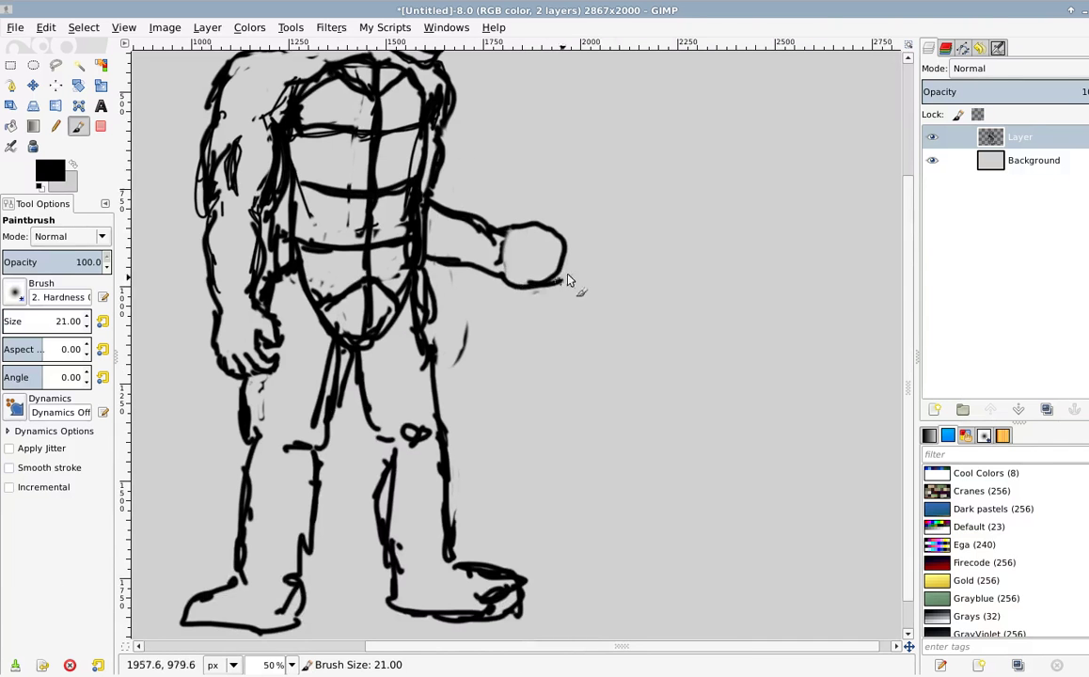
Step: Paint the staff's lower shaft as two straight parallel lines between the round hand and the far foot
scroll(506, 341, "down", 4)
scroll(501, 305, "up", 3)
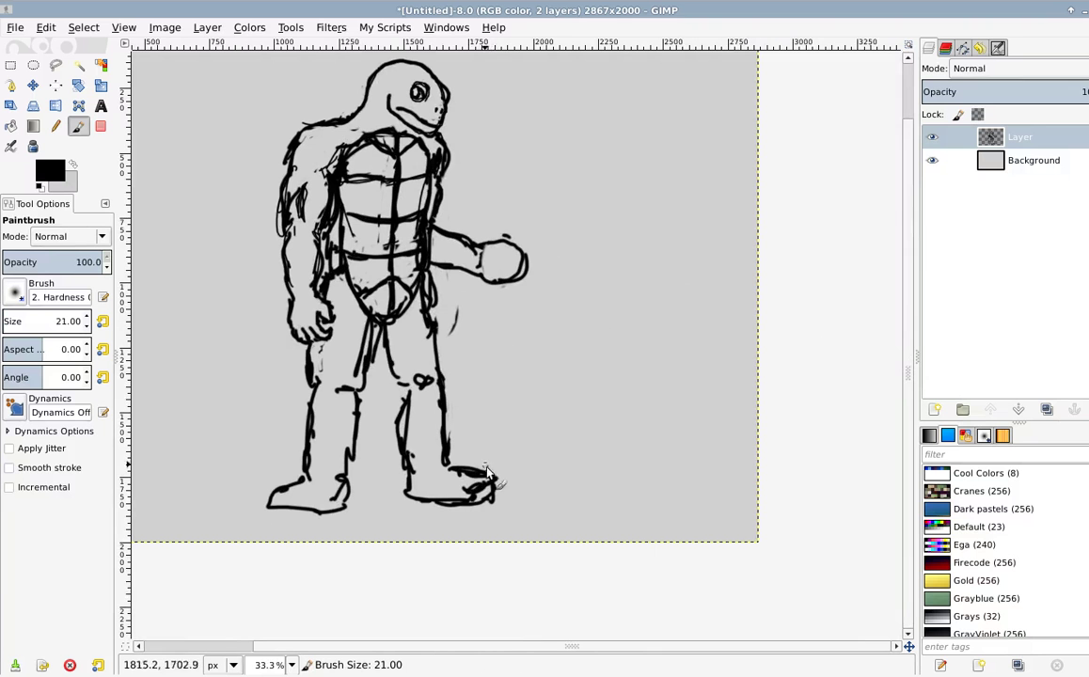
left_click(495, 278, "shift")
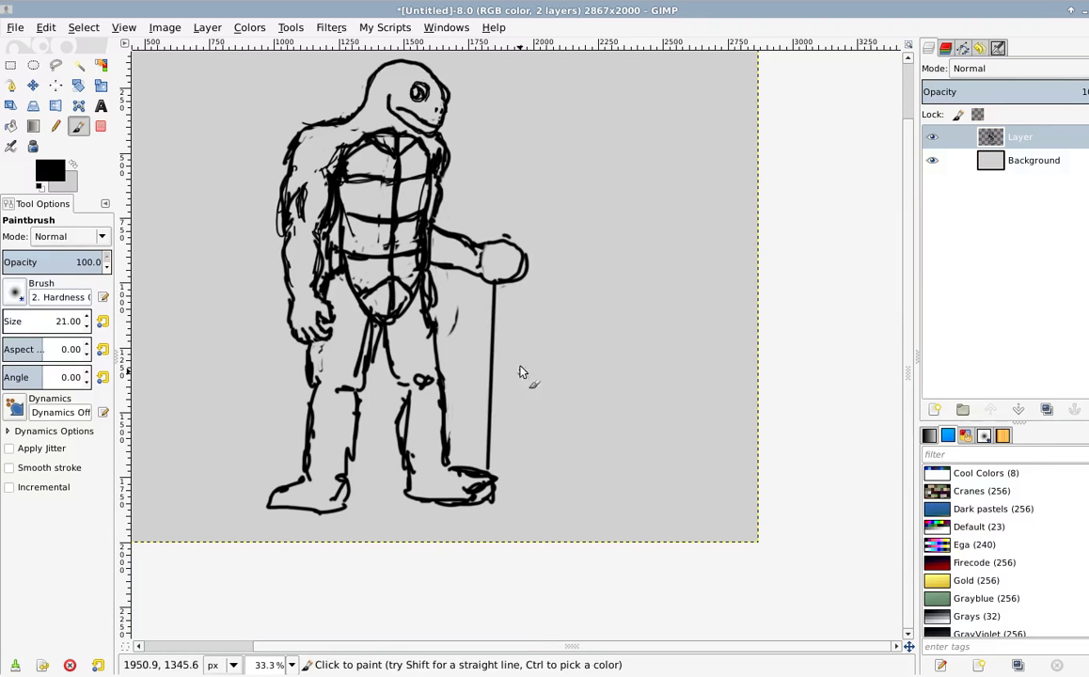
left_click(508, 281)
left_click(508, 479, "shift")
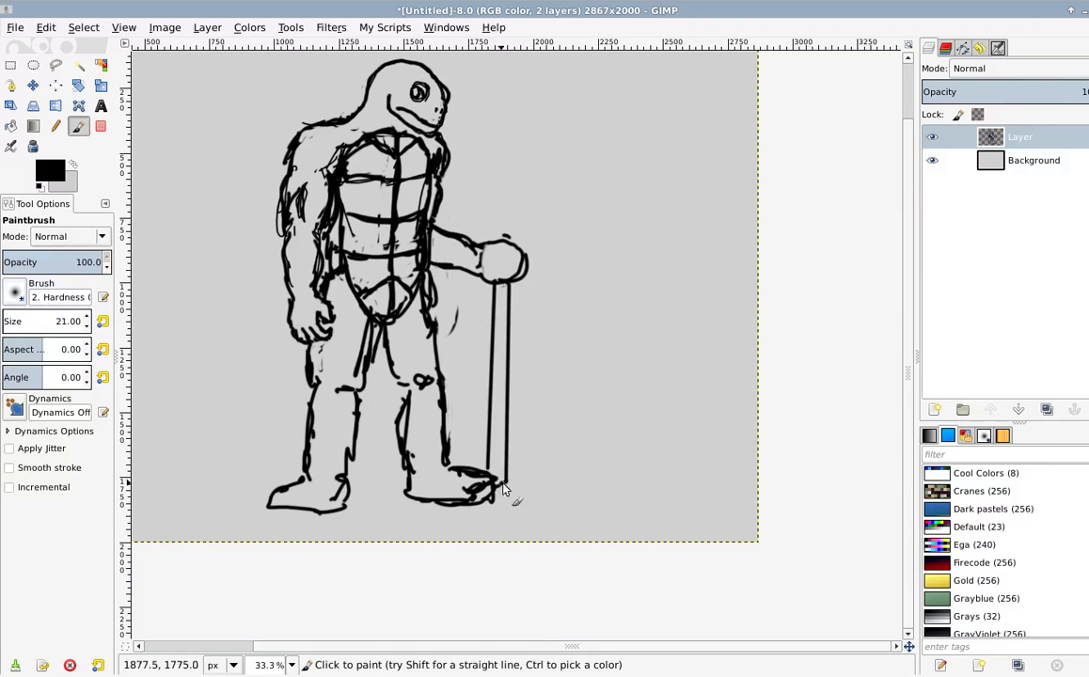
Step: Paint the staff's upper shaft as two straight lines rising from the hand to about chin height
left_click(500, 241)
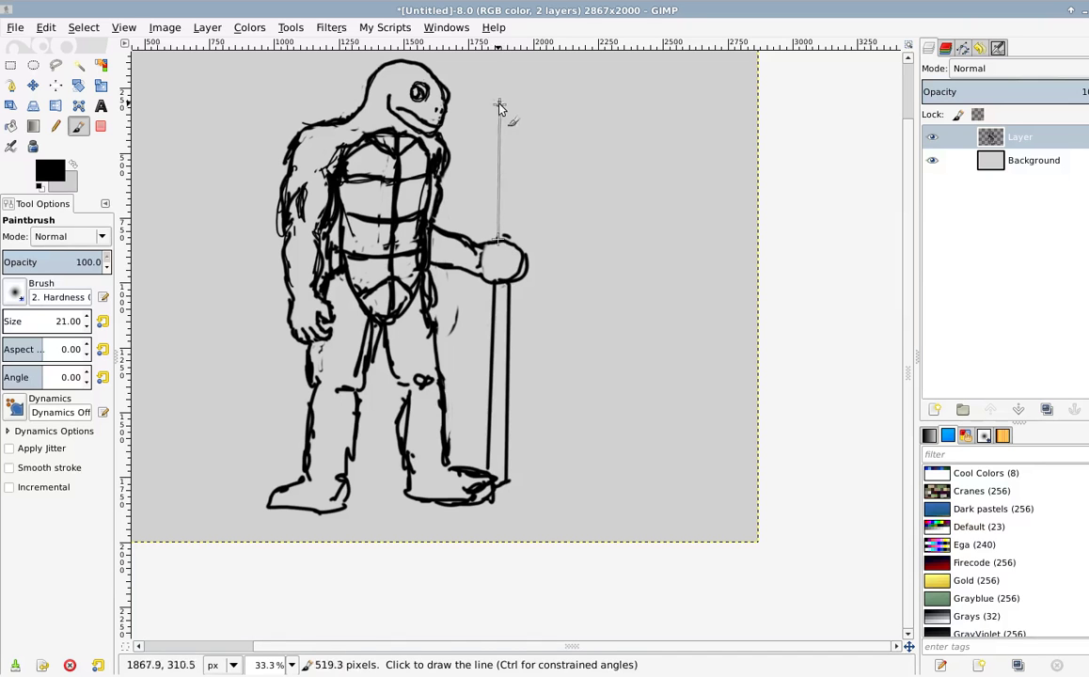
left_click(499, 121, "shift")
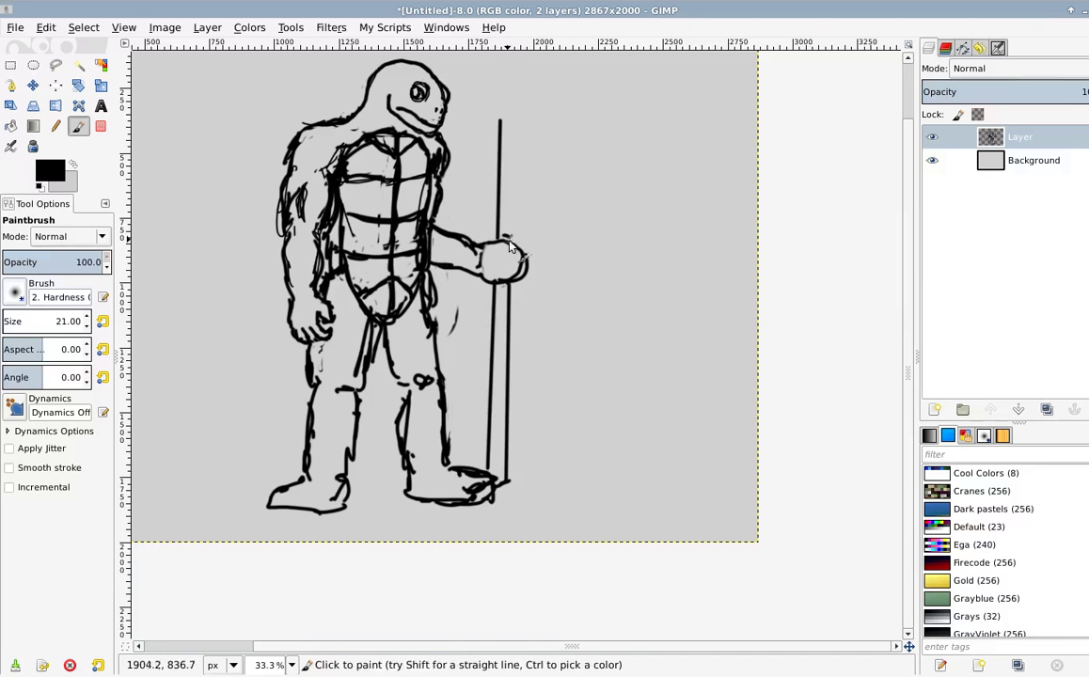
left_click(511, 238)
left_click(515, 127, "shift")
Step: Paint a pronged crown at the top of the staff with a round orb resting in it
scroll(513, 222, "up", 3)
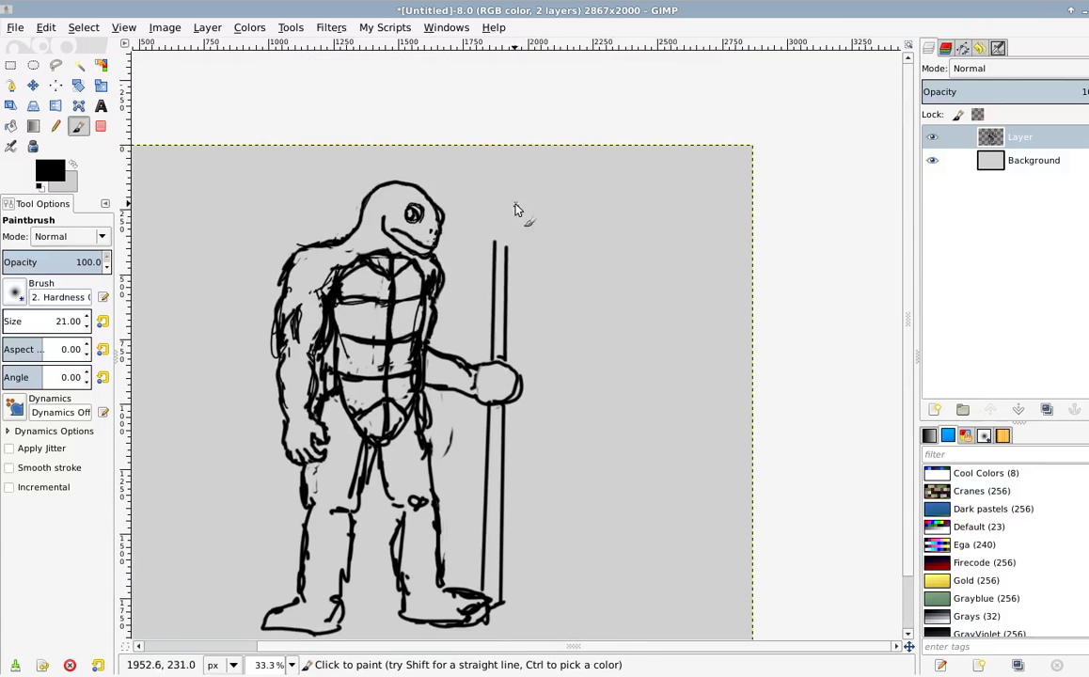
scroll(514, 211, "up", 2)
left_click_drag(465, 227, 488, 263)
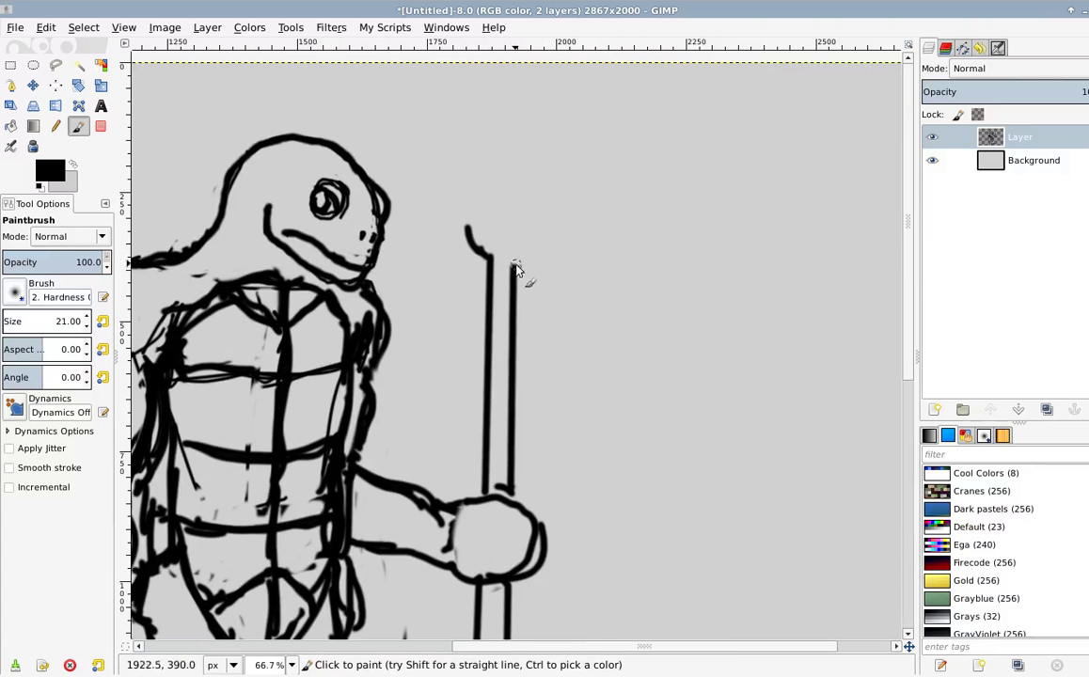
mouse_move(548, 235)
left_mouse_down()
mouse_move(518, 261)
mouse_move(487, 231)
mouse_move(493, 241)
mouse_move(504, 215)
mouse_move(514, 245)
left_mouse_up()
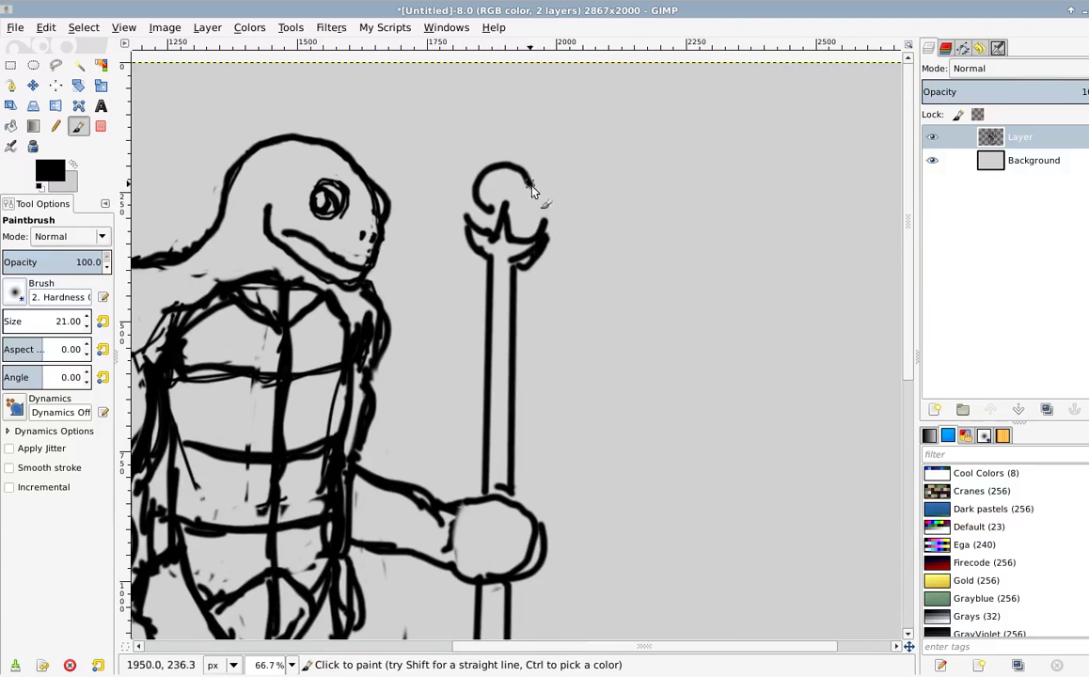
Step: Paint the thumb and curled fingers gripping the staff inside the round hand, and clean up the lines around the grip
scroll(527, 244, "down", 3)
scroll(555, 278, "up", 2)
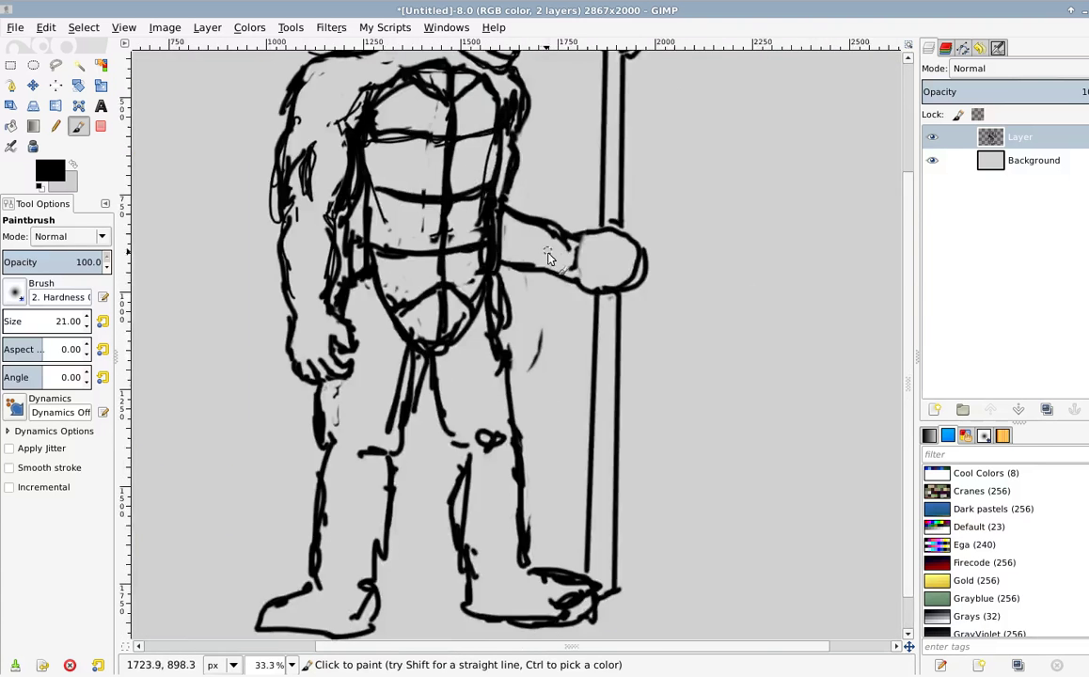
scroll(555, 278, "up", 1)
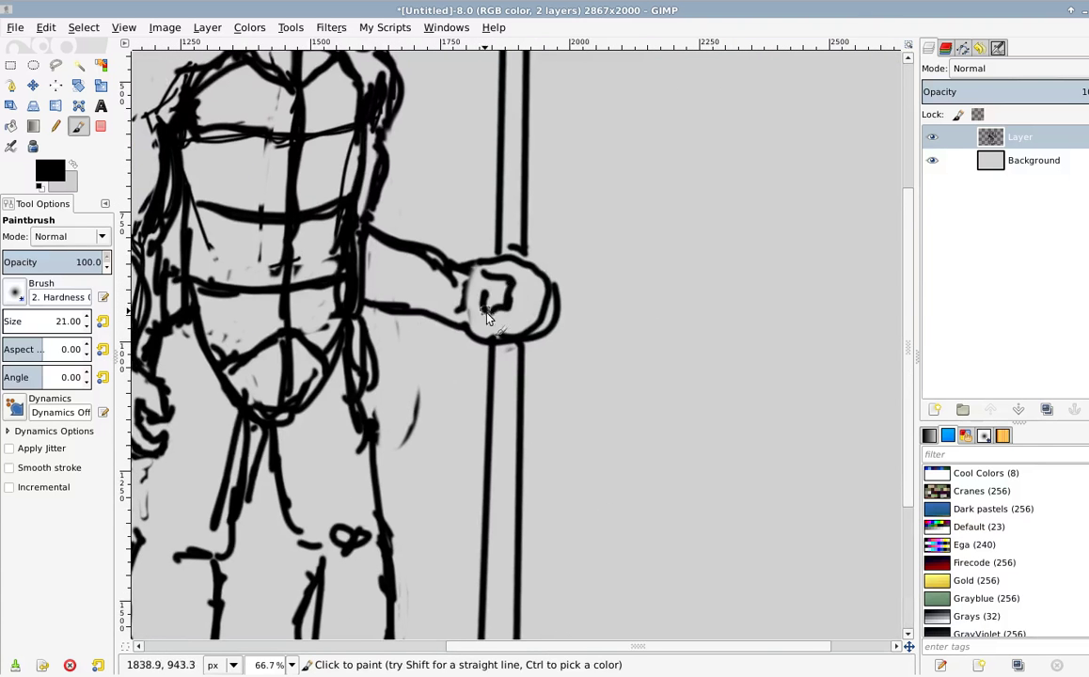
mouse_move(489, 315)
left_mouse_down()
mouse_move(516, 272)
mouse_move(546, 286)
mouse_move(514, 301)
mouse_move(542, 291)
left_mouse_up()
left_click_drag(528, 246, 529, 262)
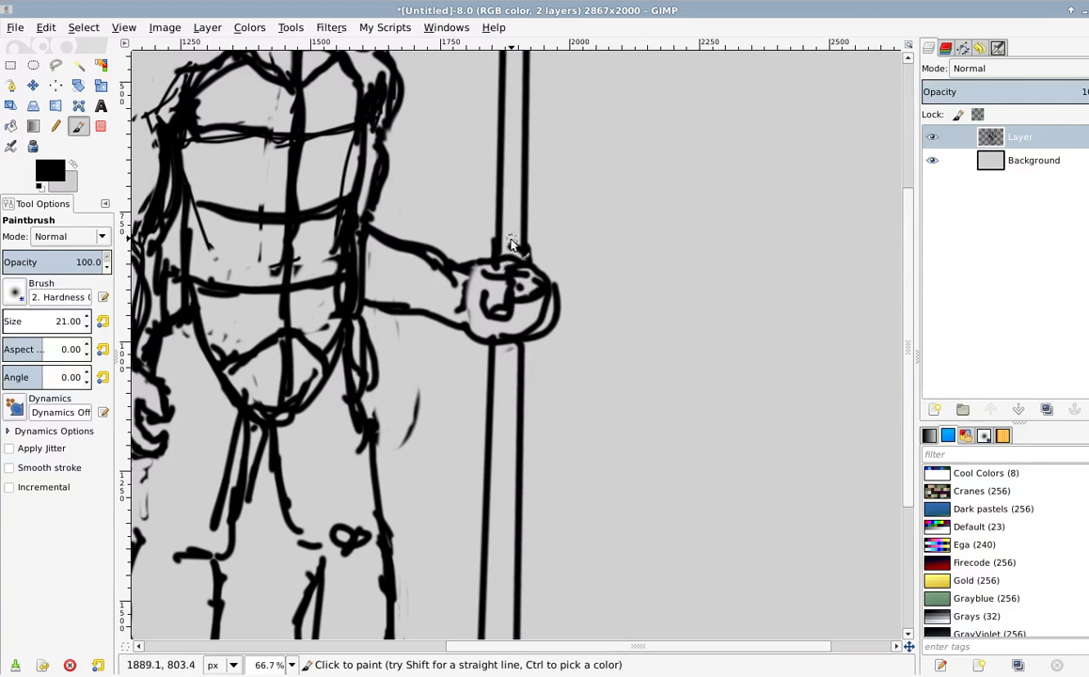
key("shift+e")
mouse_move(466, 227)
left_mouse_down()
mouse_move(478, 249)
mouse_move(470, 261)
left_mouse_up()
key("p")
mouse_move(533, 287)
left_mouse_down()
mouse_move(546, 295)
mouse_move(539, 316)
mouse_move(550, 312)
mouse_move(524, 322)
mouse_move(534, 350)
mouse_move(492, 333)
mouse_move(479, 367)
mouse_move(493, 331)
mouse_move(518, 326)
mouse_move(504, 325)
left_mouse_up()
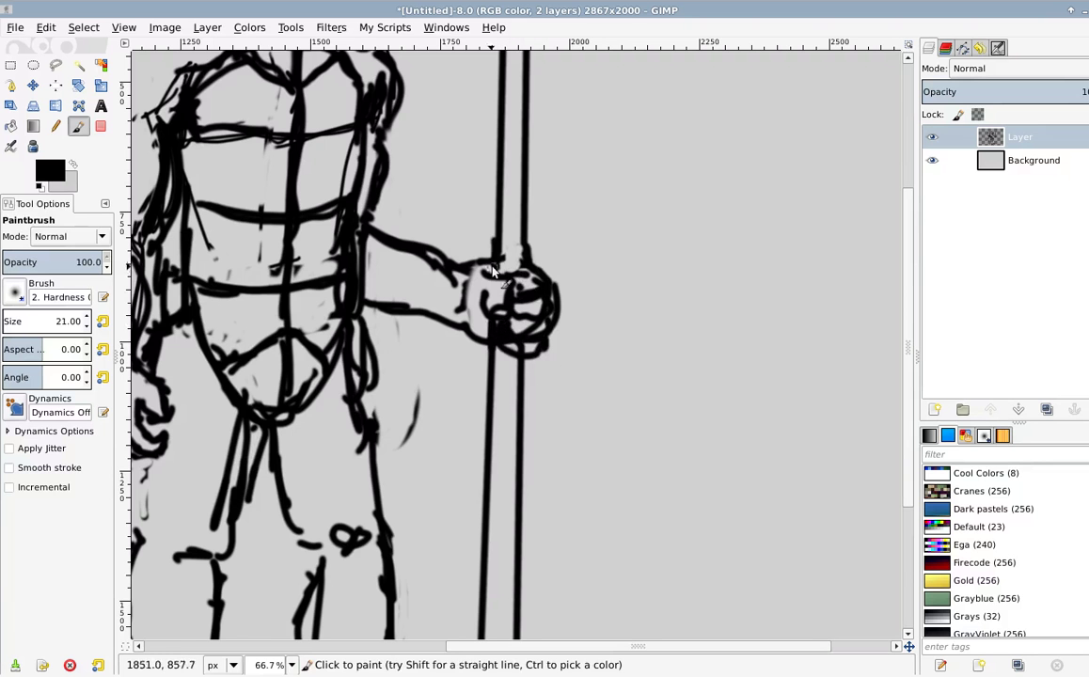
Step: Examine the whole turtle figure together with its staff, from head to feet
key("minus")
key("minus")
key("minus")
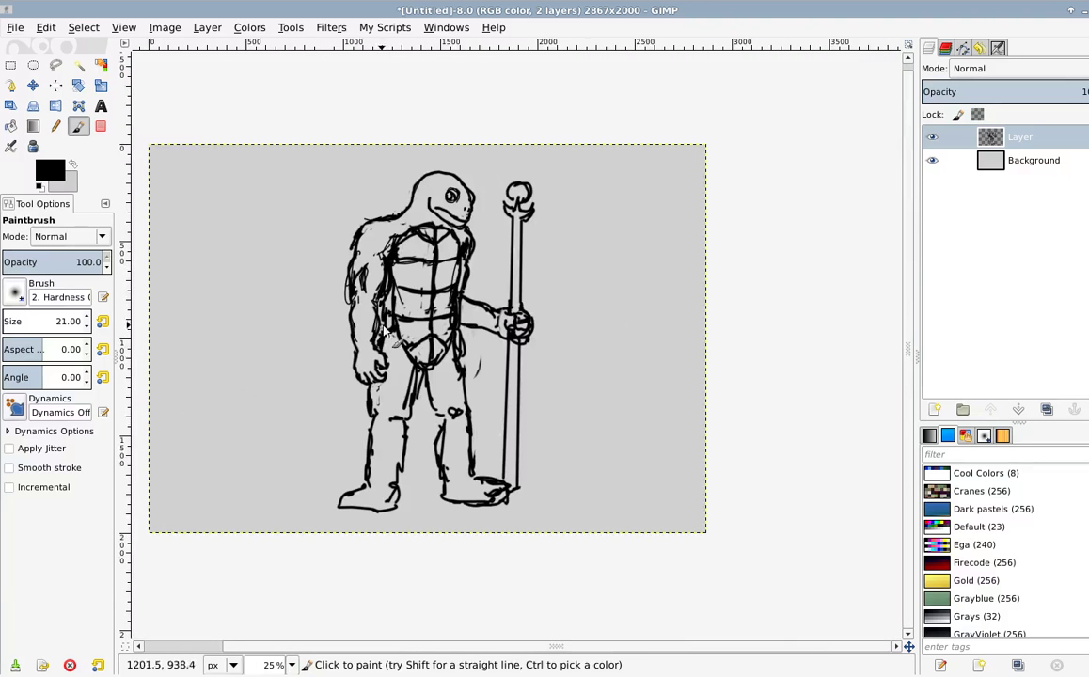
left_click_drag(343, 363, 387, 309)
mouse_move(413, 215)
left_mouse_down()
mouse_move(412, 242)
mouse_move(413, 210)
left_mouse_up()
key("plus")
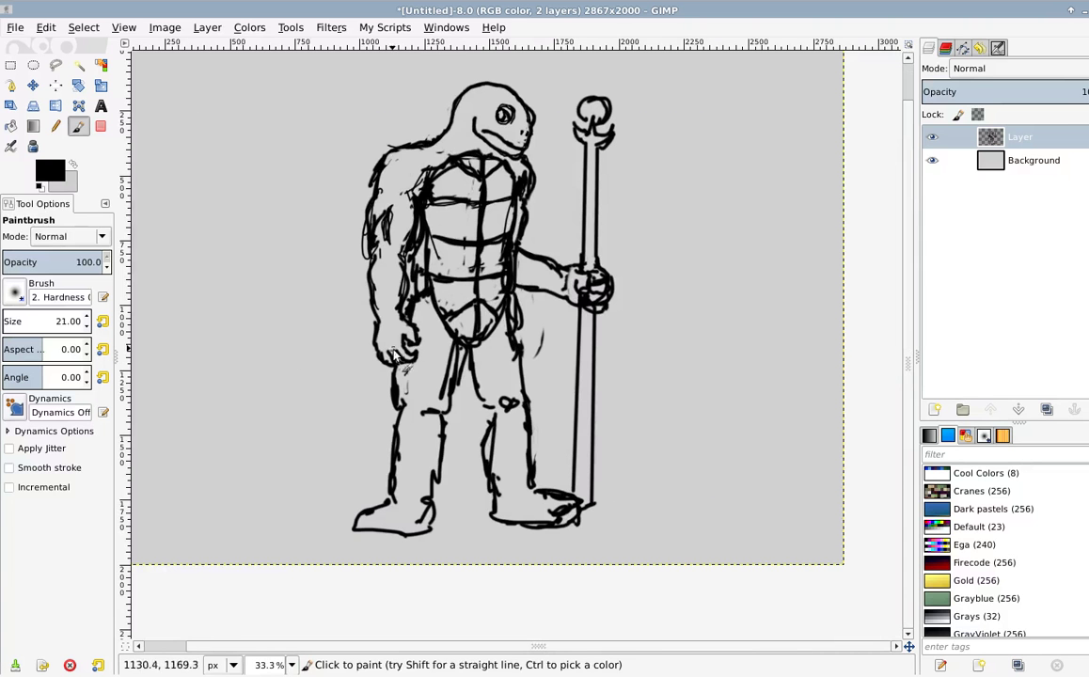
left_click_drag(509, 204, 467, 264)
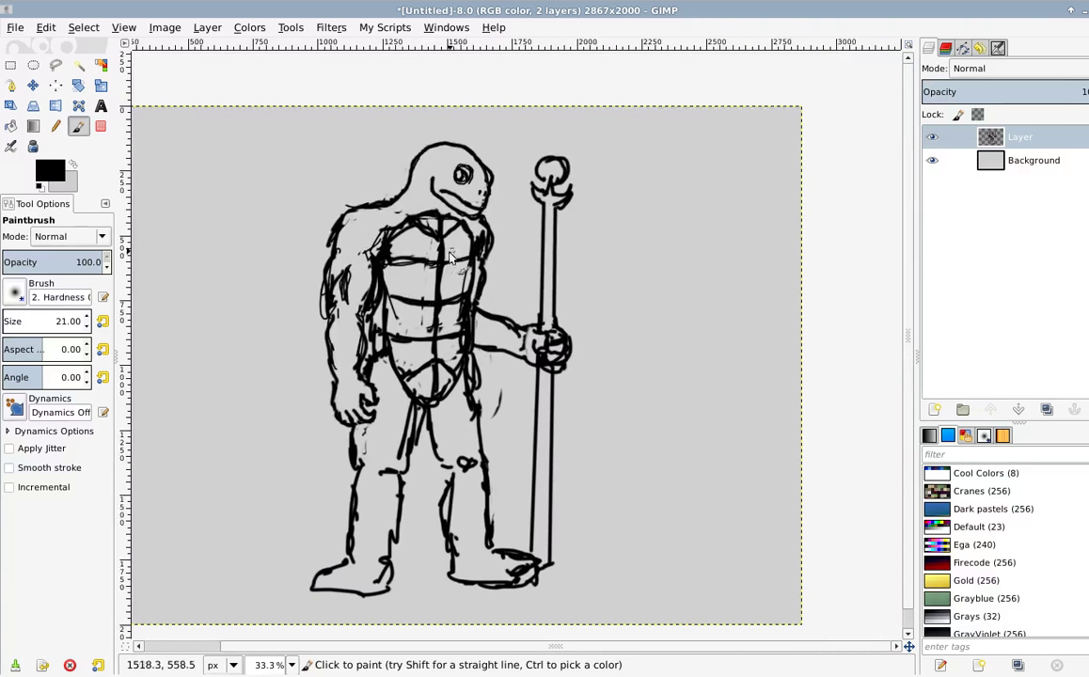
key("plus")
key("plus")
Step: Paint a collar line from the near shoulder and a round clasp on the chest, and erase the shell's top lines with the eraser at size 31
key("shift+e")
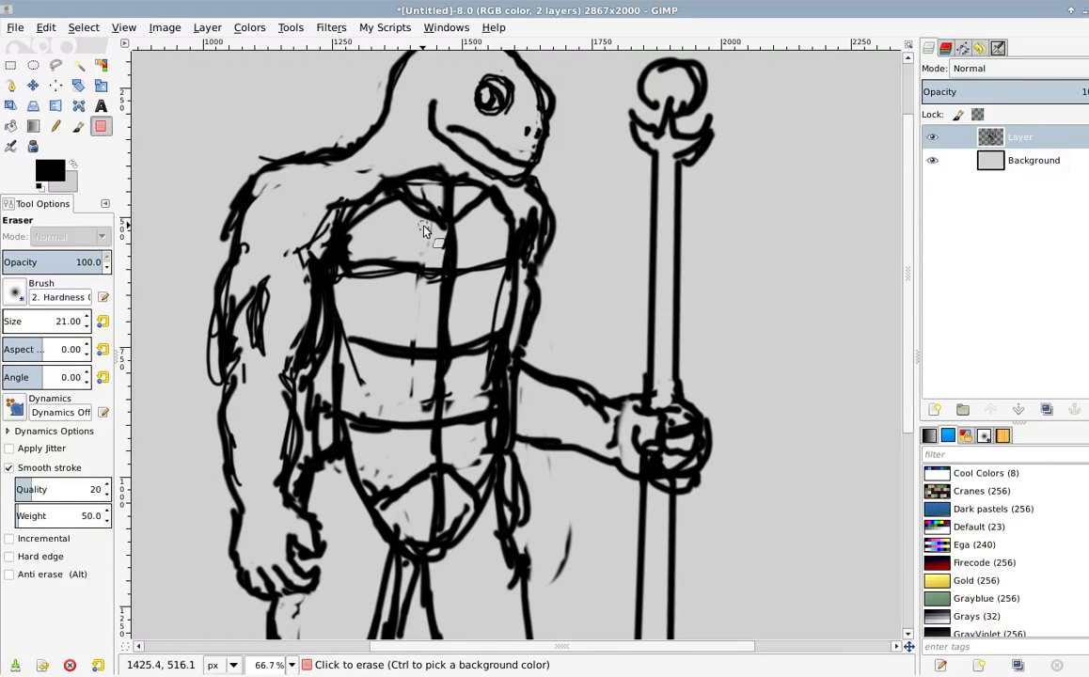
key("p")
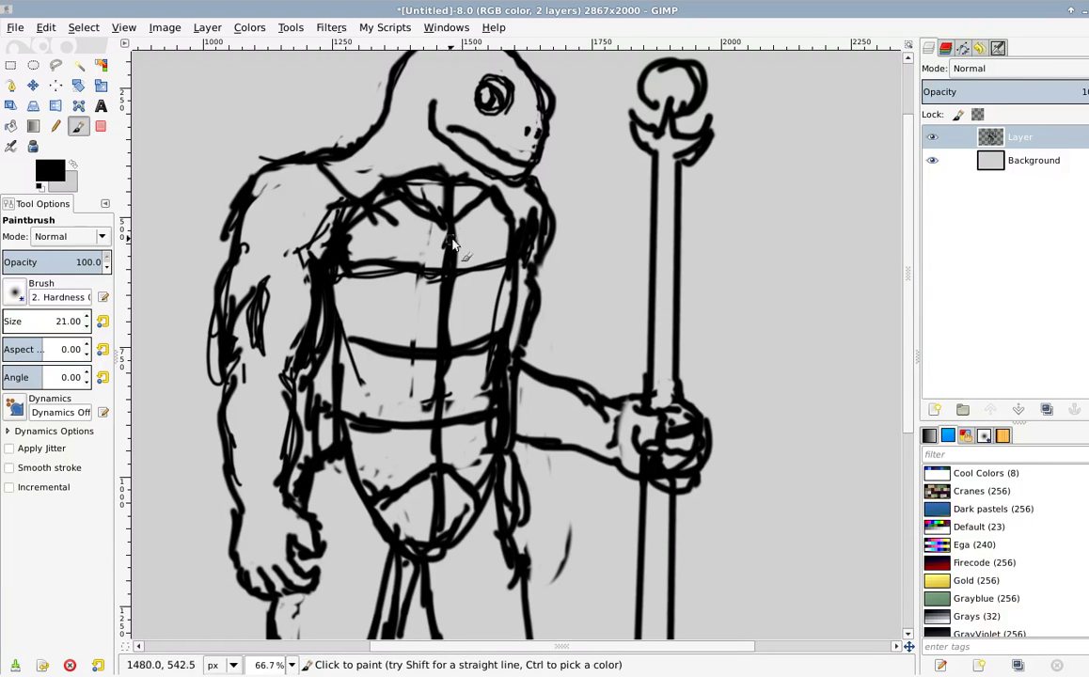
key("bracketright")
key("bracketright")
key("bracketright")
key("bracketright")
key("bracketright")
key("bracketright")
key("bracketright")
key("bracketright")
key("bracketright")
key("bracketright")
mouse_move(461, 221)
left_mouse_down()
mouse_move(446, 250)
mouse_move(454, 233)
mouse_move(410, 176)
mouse_move(403, 211)
mouse_move(456, 188)
mouse_move(474, 211)
mouse_move(416, 179)
mouse_move(489, 197)
left_mouse_up()
key("shift+e")
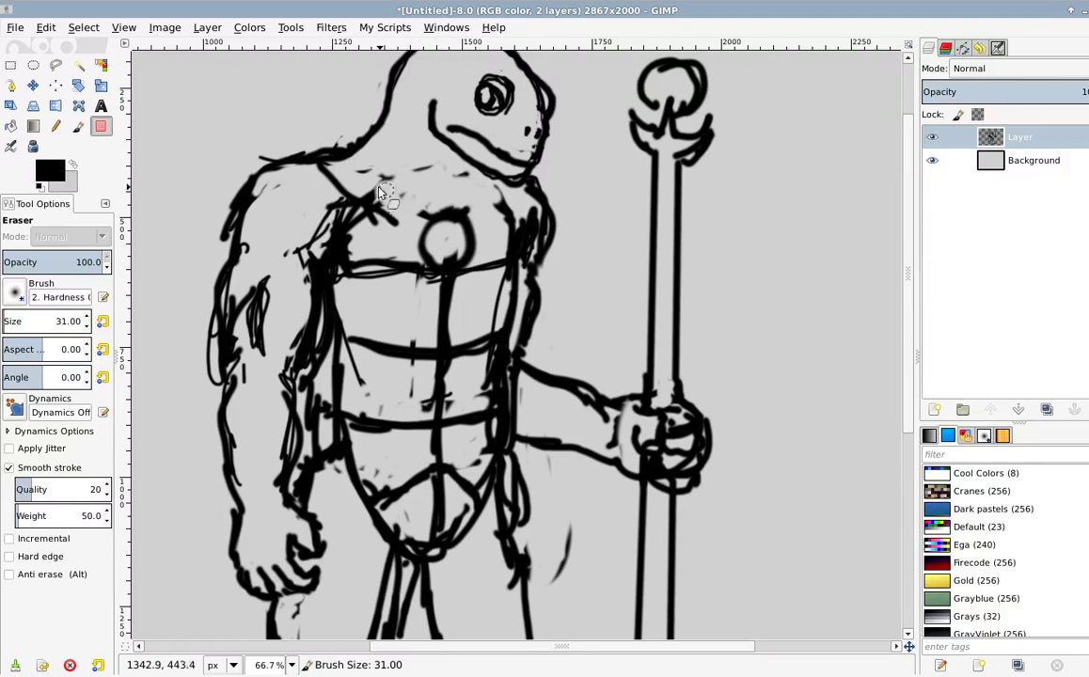
Step: Paint the collar's edges running from both shoulders down to the round chest clasp
key("p")
mouse_move(379, 213)
left_mouse_down()
mouse_move(412, 240)
mouse_move(471, 221)
mouse_move(478, 239)
mouse_move(516, 190)
left_mouse_up()
mouse_move(378, 152)
left_mouse_down()
mouse_move(405, 196)
mouse_move(427, 206)
mouse_move(485, 187)
left_mouse_up()
mouse_move(284, 168)
left_mouse_down()
mouse_move(369, 129)
mouse_move(354, 148)
mouse_move(374, 122)
mouse_move(325, 130)
mouse_move(337, 118)
mouse_move(277, 153)
left_mouse_up()
Step: Paint a raised, rounded cloak fold behind the neck above the near shoulder, and erase the excess dark strokes inside it
scroll(290, 207, "down", 2)
mouse_move(419, 214)
left_mouse_down()
mouse_move(337, 252)
mouse_move(337, 273)
left_mouse_up()
scroll(336, 272, "up", 1)
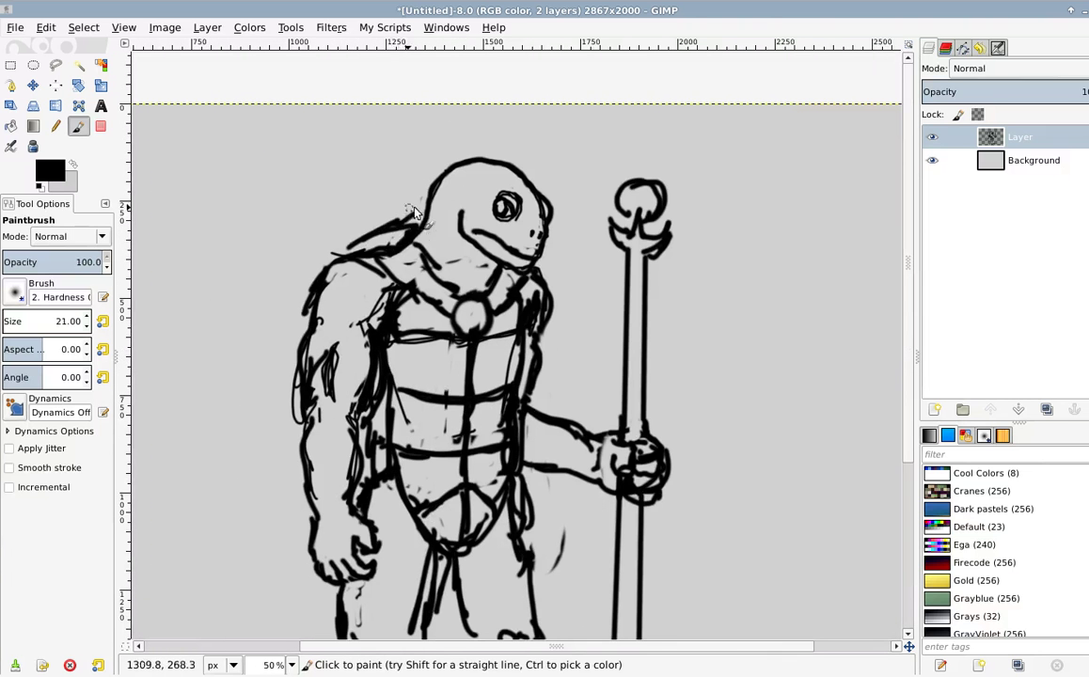
key("shift+e")
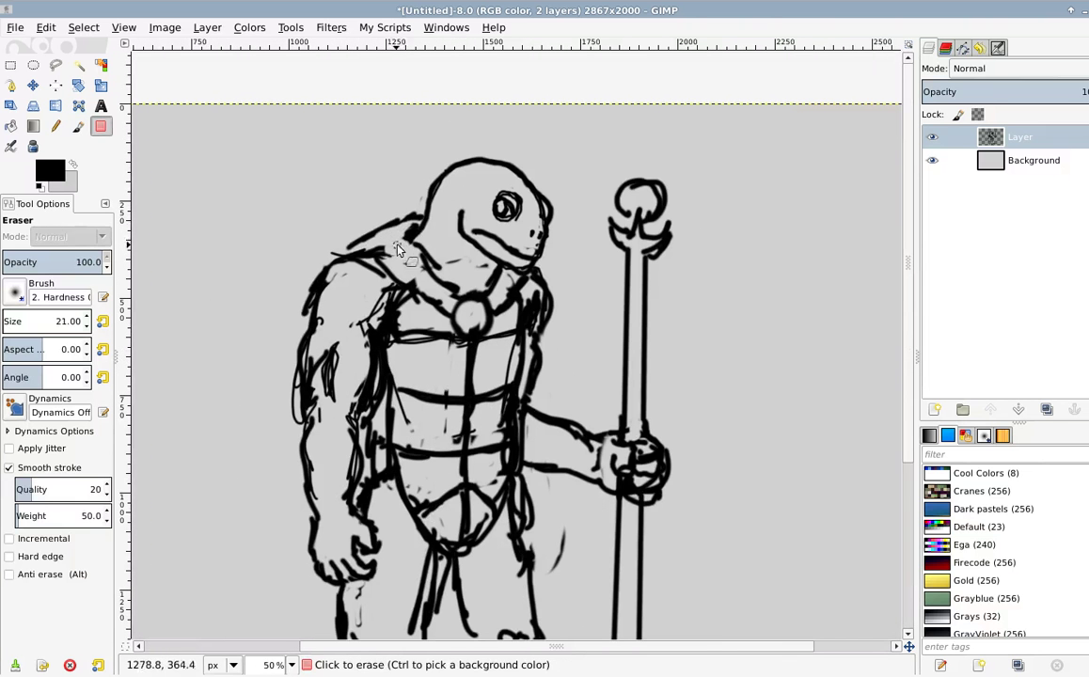
key("p")
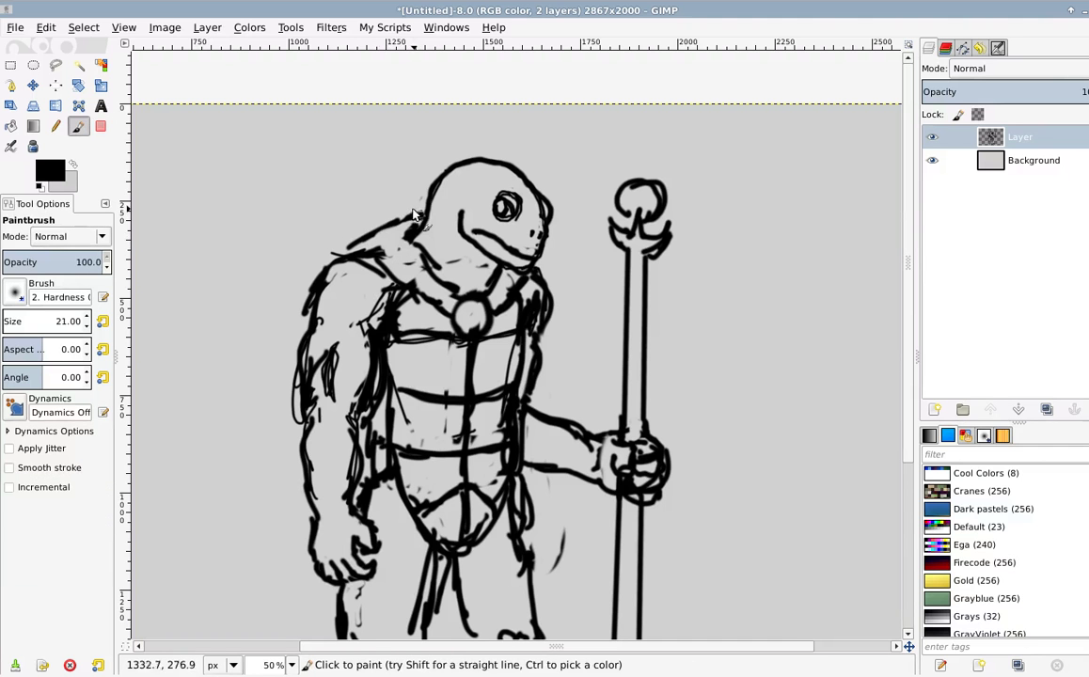
mouse_move(375, 205)
left_mouse_down()
mouse_move(365, 240)
mouse_move(402, 229)
left_mouse_up()
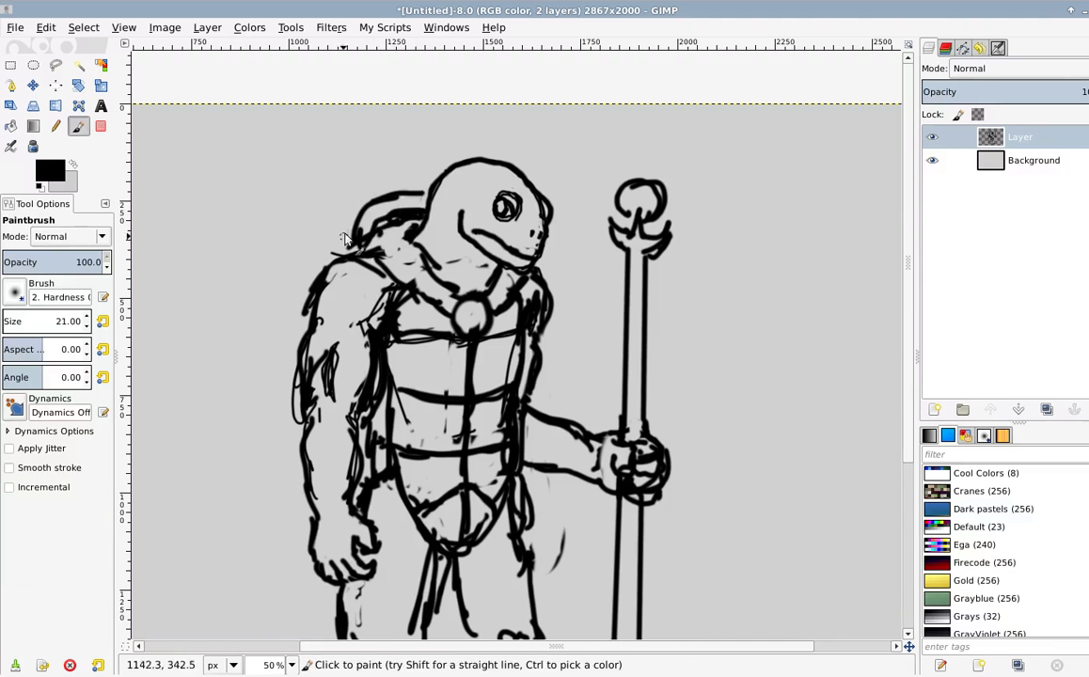
Step: Paint a long cape flowing from behind the near arm to a trailing point, with fold lines along its outer edge
scroll(310, 245, "down", 3)
scroll(323, 376, "down", 2)
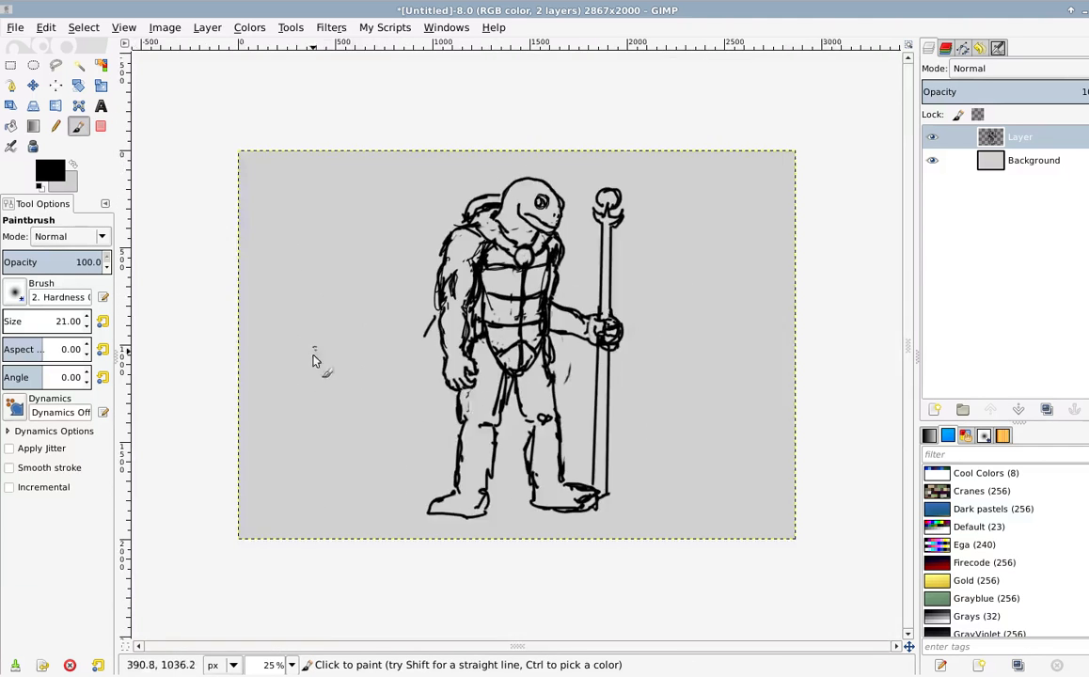
scroll(323, 386, "up", 2)
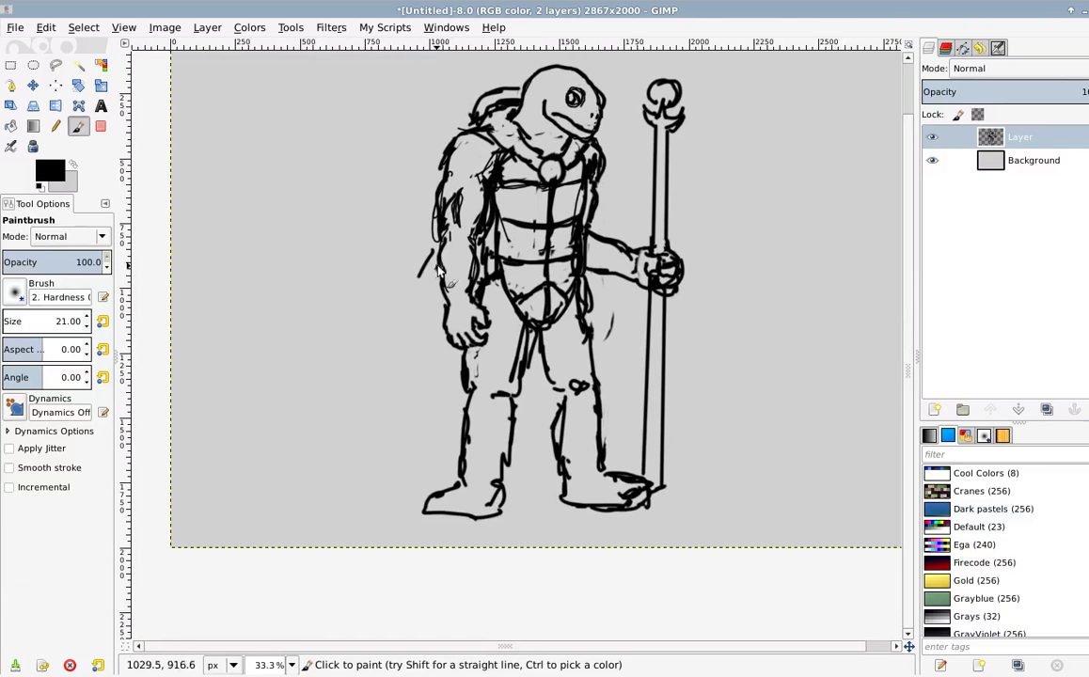
mouse_move(435, 253)
left_mouse_down()
mouse_move(354, 425)
mouse_move(320, 443)
mouse_move(377, 454)
mouse_move(404, 389)
mouse_move(375, 386)
mouse_move(361, 458)
mouse_move(449, 312)
mouse_move(418, 396)
left_mouse_up()
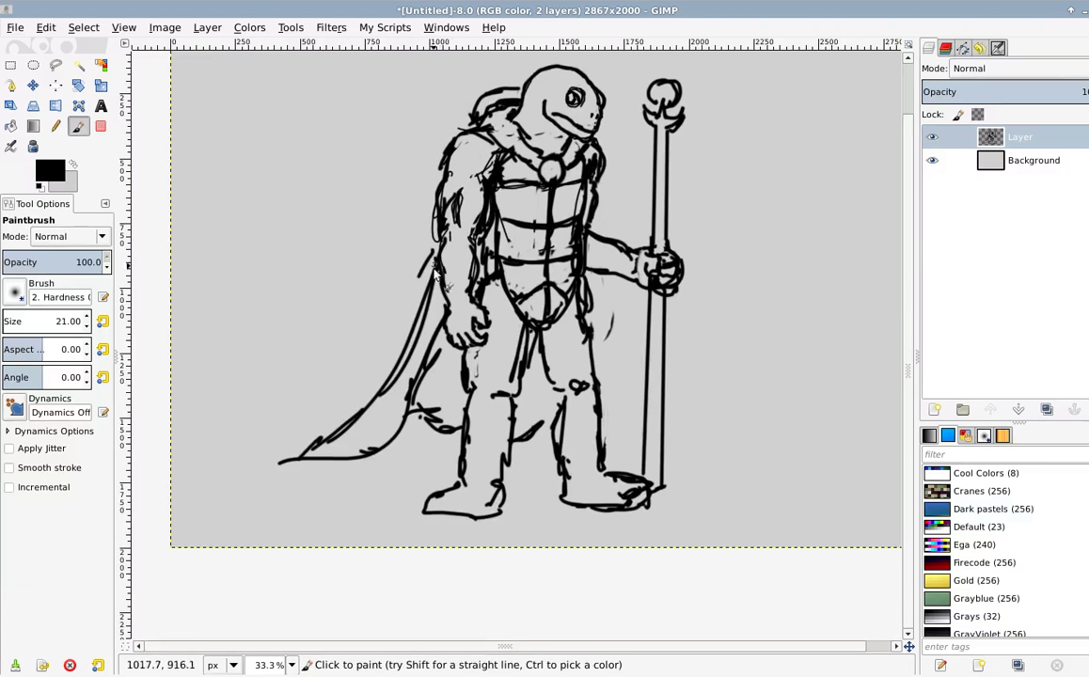
mouse_move(420, 305)
left_mouse_down()
mouse_move(375, 395)
mouse_move(421, 281)
left_mouse_up()
Step: Fill the cape's inner side behind and between the legs with dense black strokes, using brush size 31
mouse_move(444, 335)
left_mouse_down()
mouse_move(419, 398)
mouse_move(438, 358)
left_mouse_up()
key("bracketright")
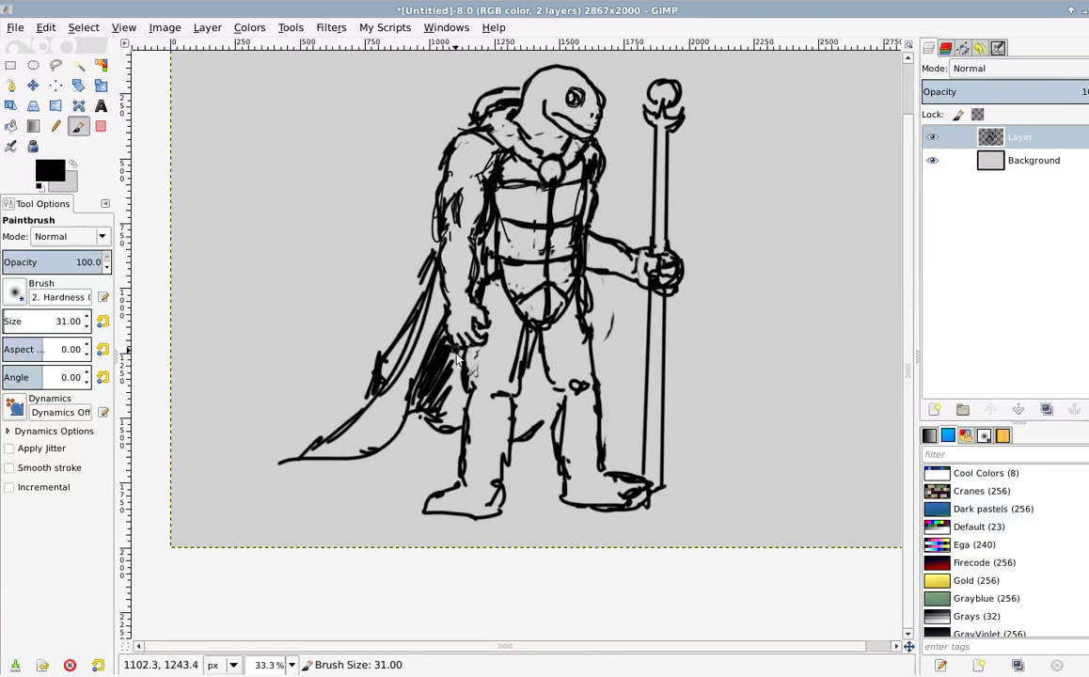
mouse_move(451, 426)
left_mouse_down()
mouse_move(523, 431)
mouse_move(457, 419)
left_mouse_up()
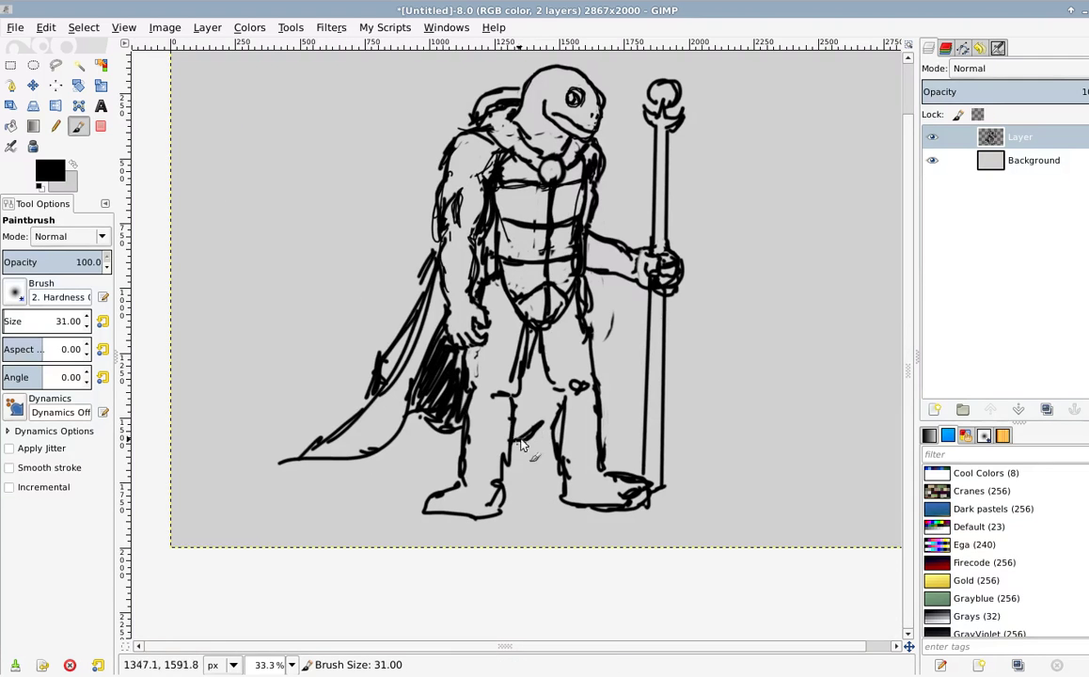
left_click_drag(516, 441, 551, 423)
mouse_move(538, 350)
left_mouse_down()
mouse_move(516, 393)
mouse_move(539, 375)
mouse_move(517, 422)
mouse_move(531, 436)
mouse_move(553, 389)
left_mouse_up()
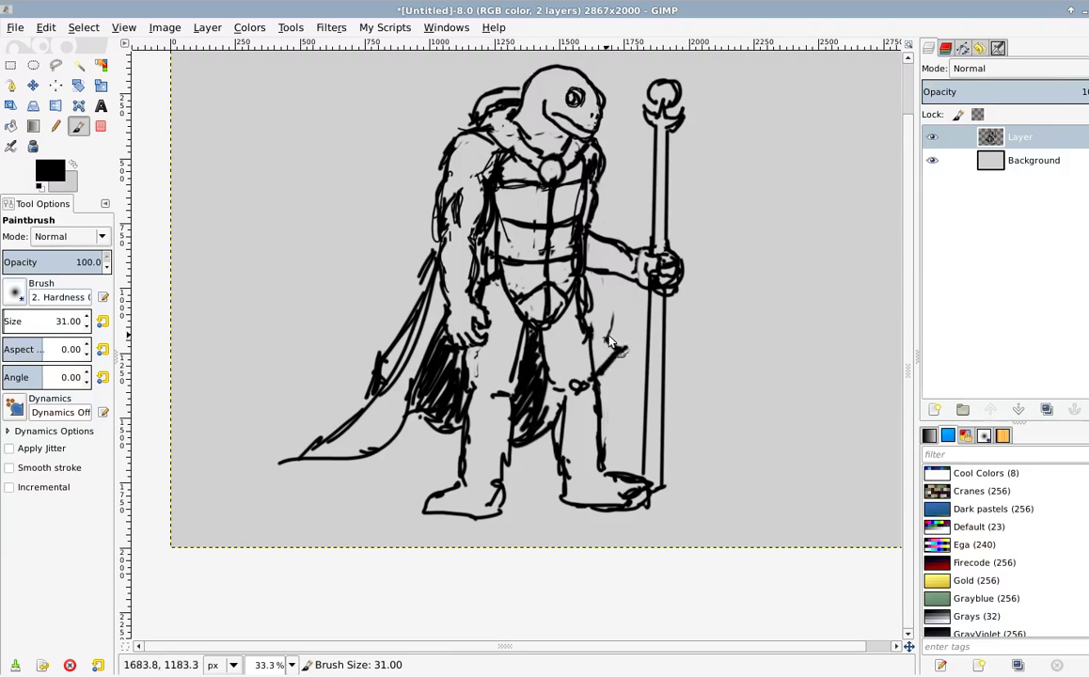
Step: Undo the stray stroke beside the far knee and paint a dark, pointed cape corner there
key("ctrl+z")
mouse_move(620, 391)
left_mouse_down()
mouse_move(593, 332)
mouse_move(602, 369)
mouse_move(622, 388)
left_mouse_up()
scroll(465, 318, "down", 1)
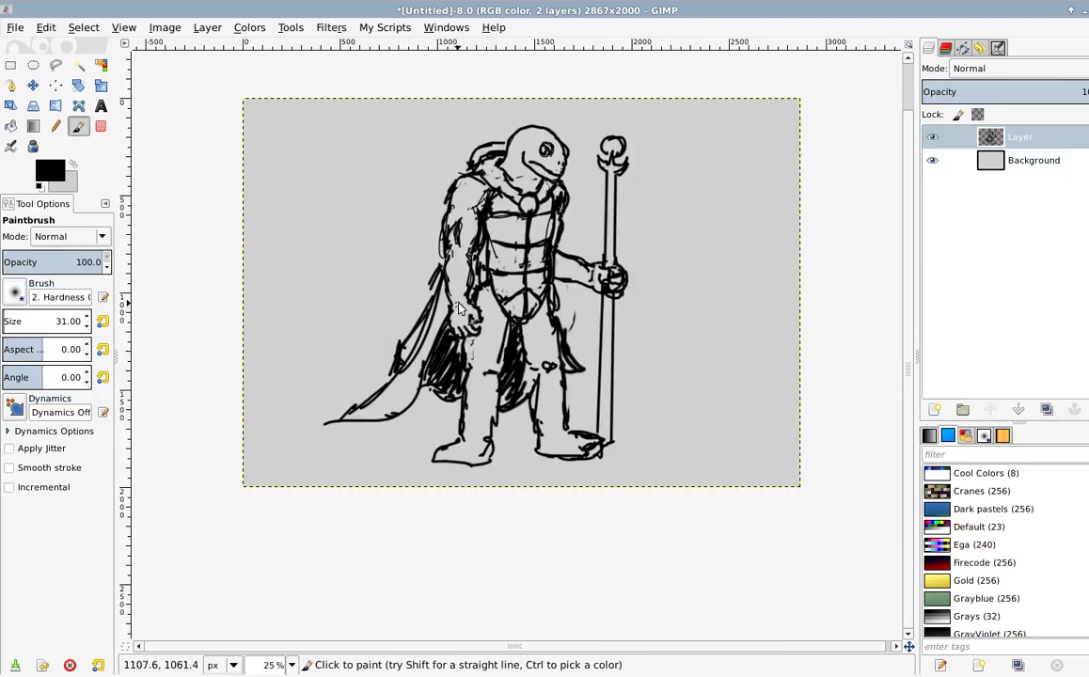
Step: Darken the shadows beneath the collar on both sides of the chest clasp with the brush at size 21
scroll(489, 225, "up", 2)
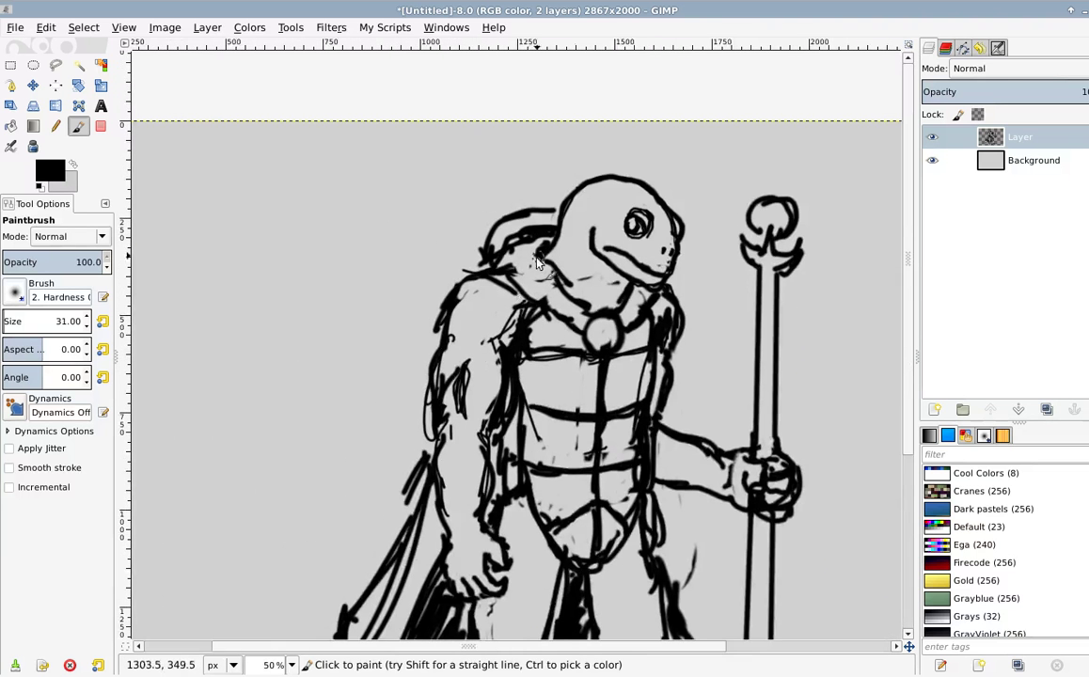
scroll(486, 265, "up", 1)
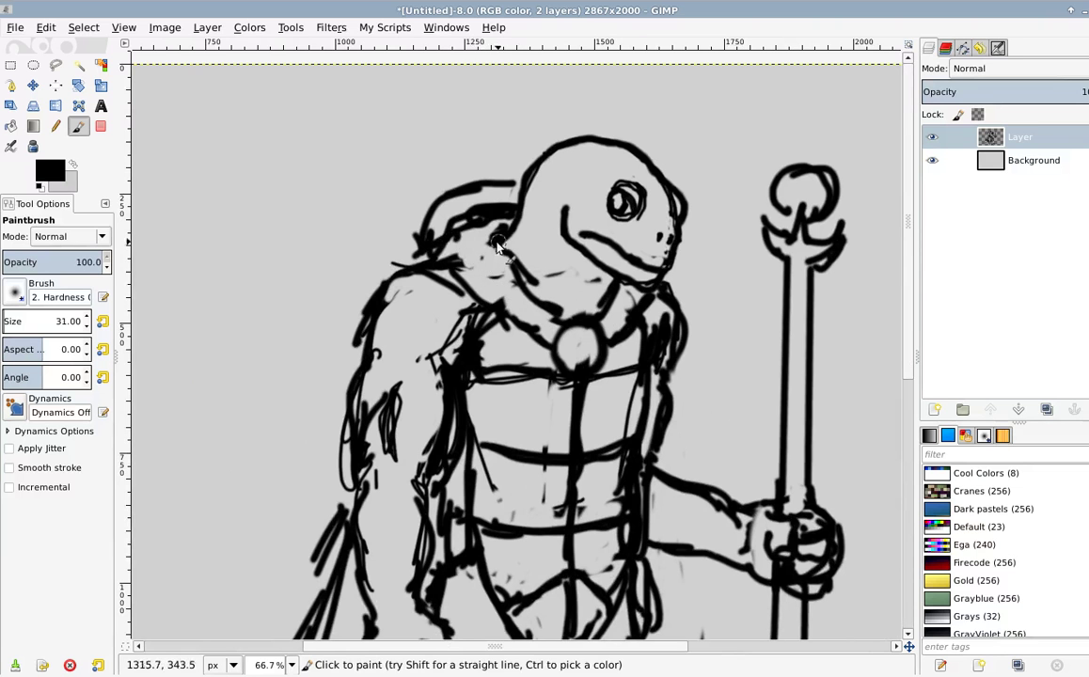
key("bracketleft")
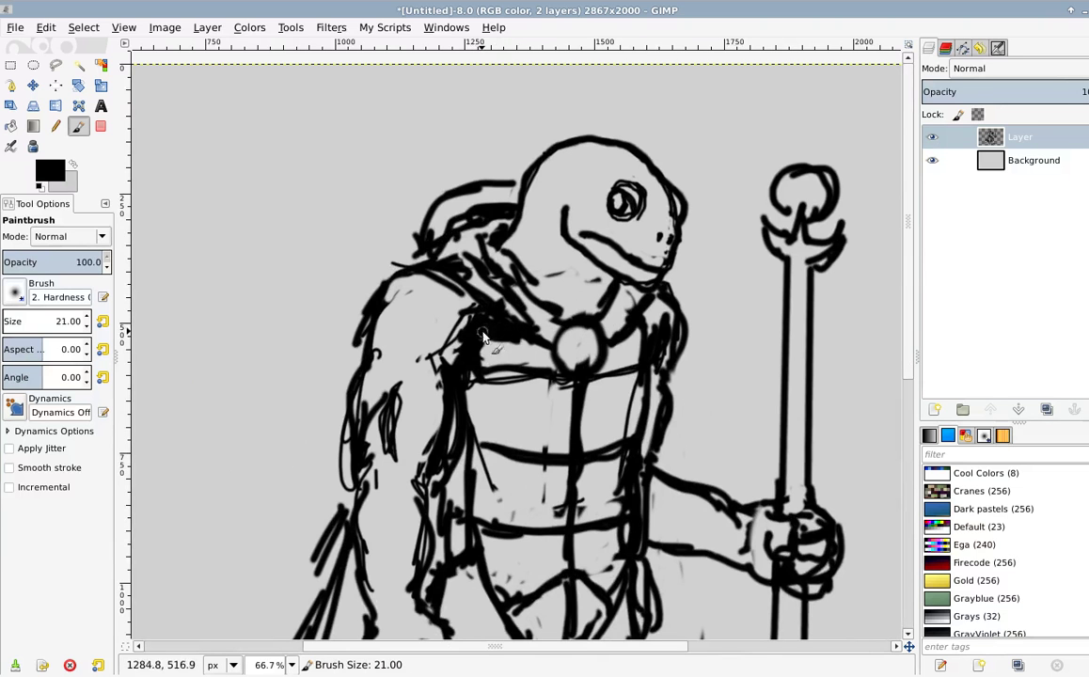
mouse_move(522, 339)
left_mouse_down()
mouse_move(607, 328)
mouse_move(635, 340)
left_mouse_up()
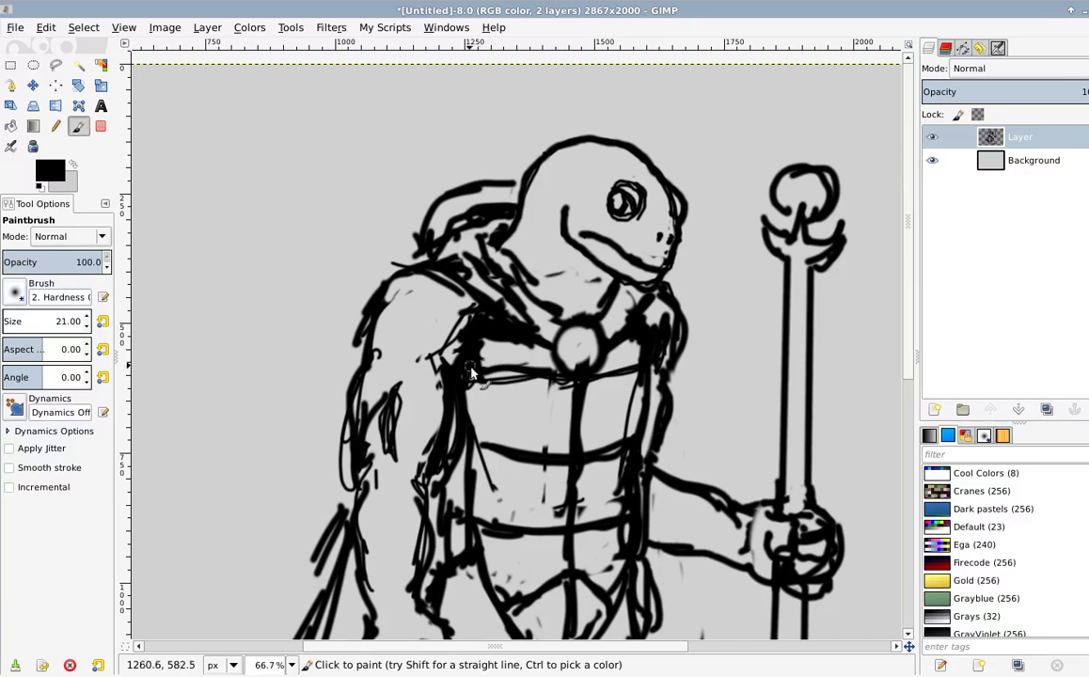
scroll(536, 386, "down", 2)
left_click_drag(489, 325, 537, 326)
left_click_drag(483, 414, 488, 432)
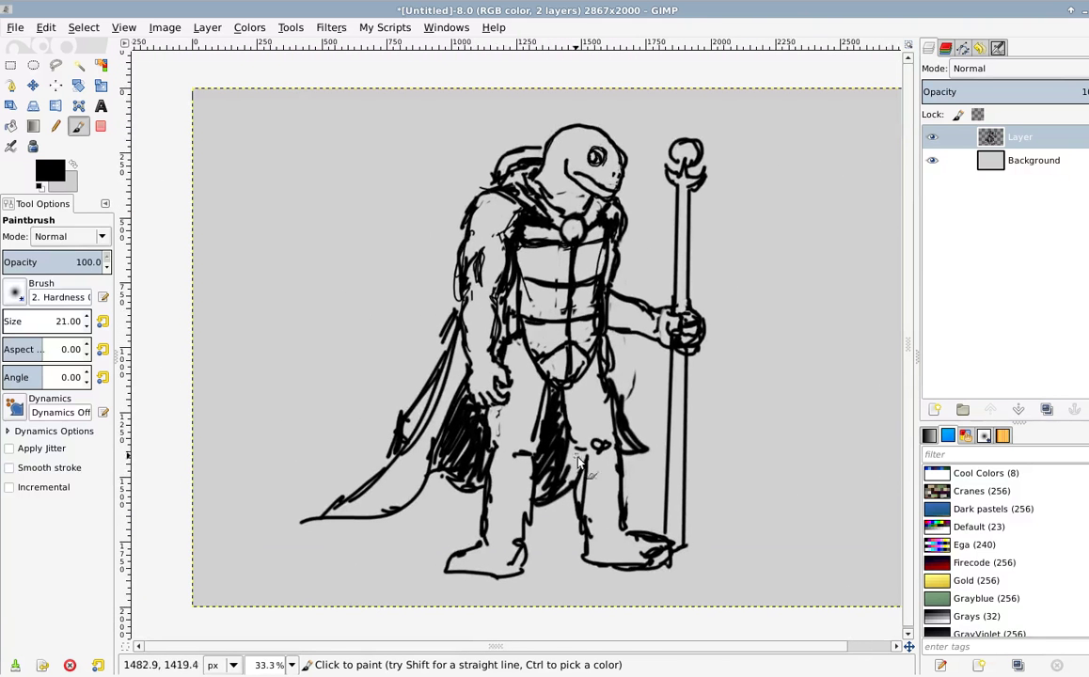
Step: Flip the turtle drawing layer horizontally so the figure and staff face the opposite direction
key("minus")
key("minus")
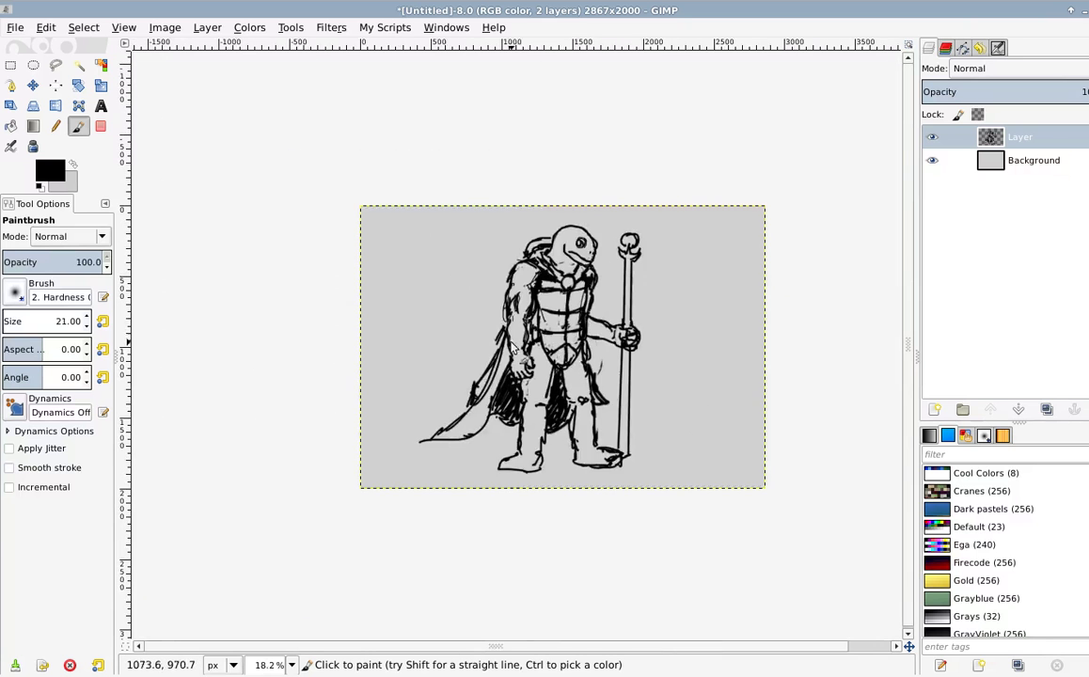
left_click_drag(513, 337, 476, 353)
key("plus")
key("plus")
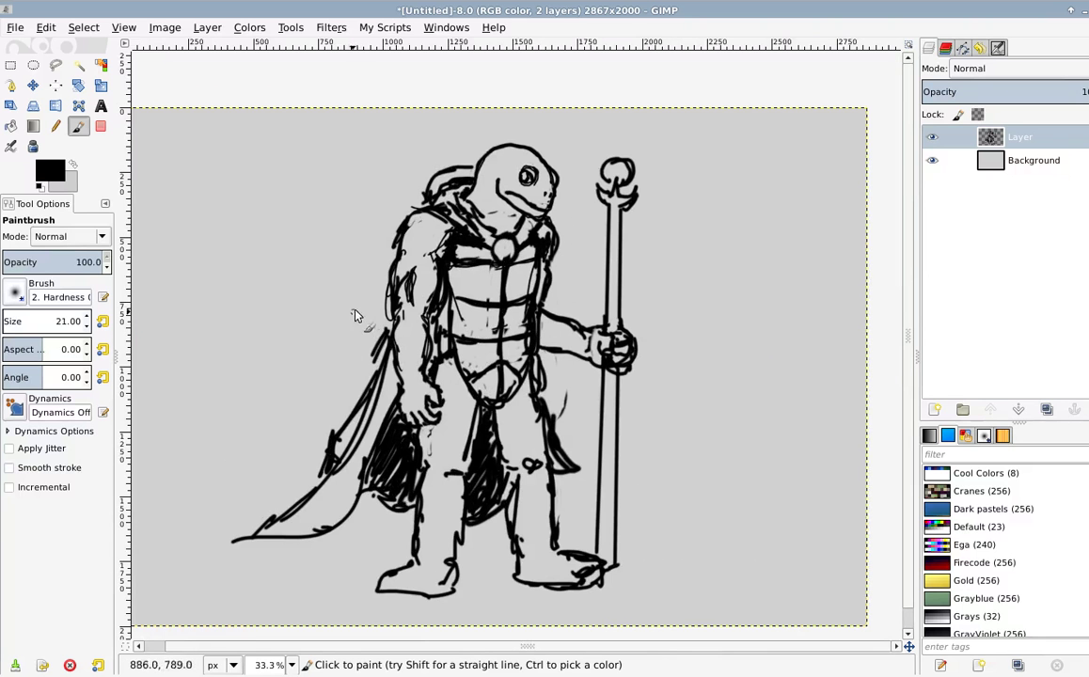
key("shift+f")
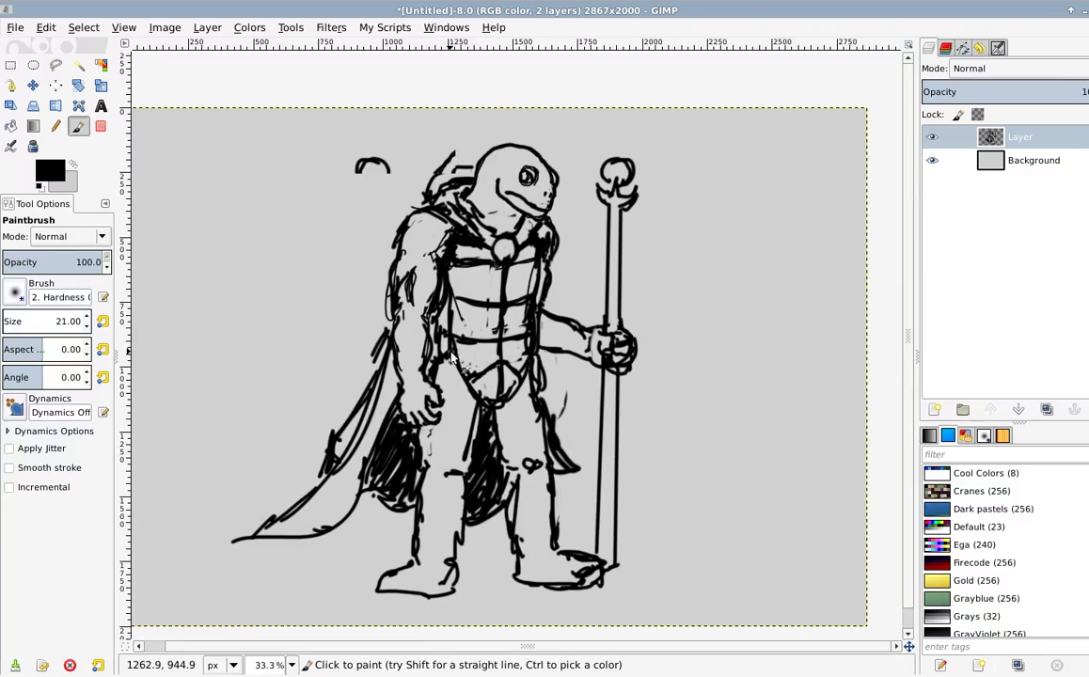
mouse_move(454, 415)
left_mouse_down()
mouse_move(457, 350)
mouse_move(462, 391)
left_mouse_up()
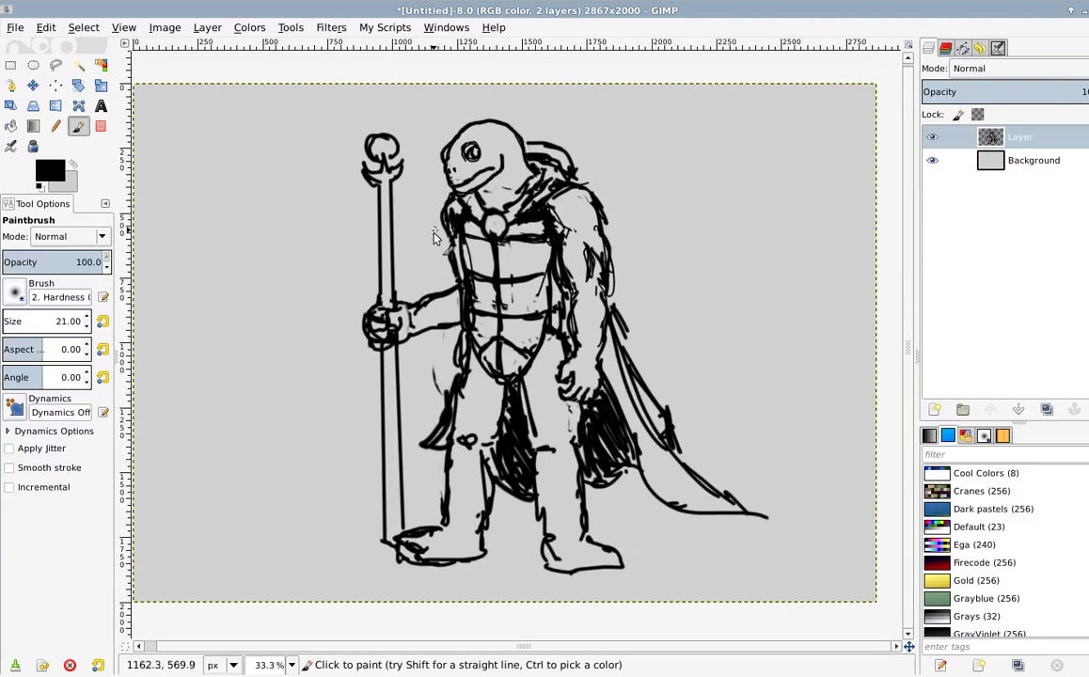
left_click_drag(561, 247, 495, 316)
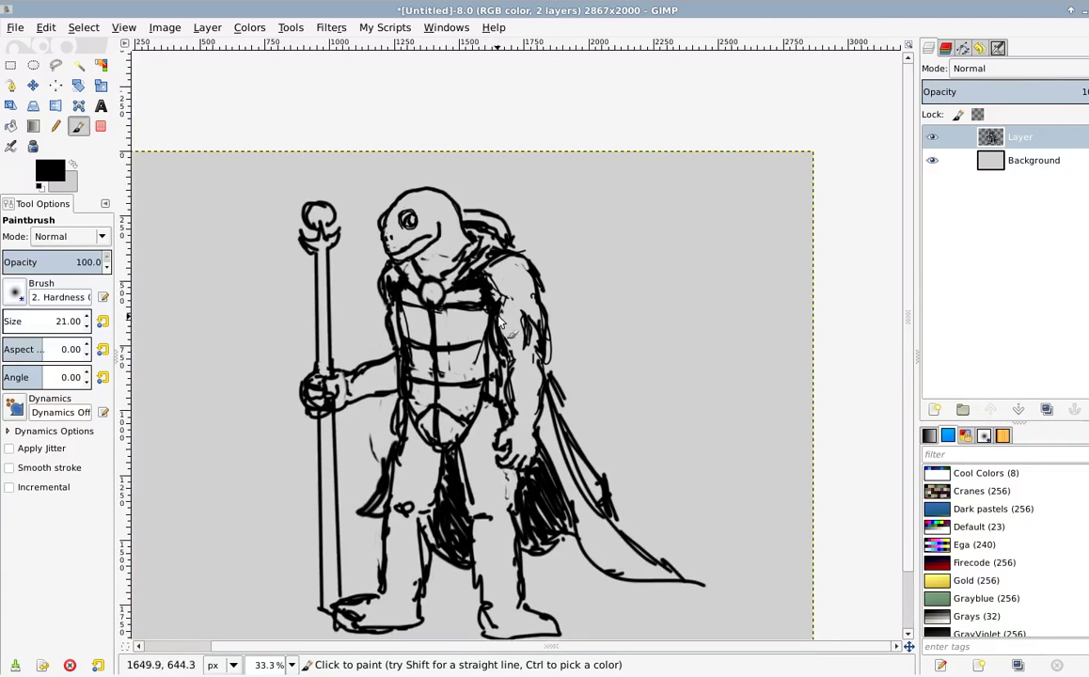
left_click_drag(395, 342, 426, 274)
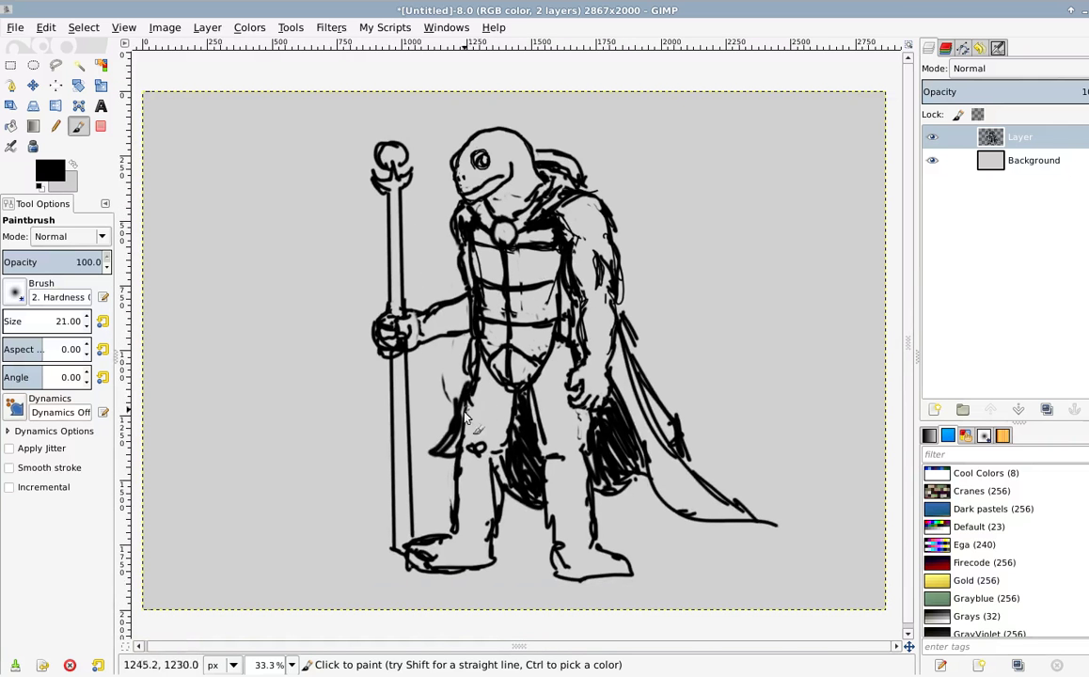
Step: Paint a short curved stroke above the staff-side knee and erase the edge of that leg's inner thigh
scroll(476, 402, "up", 1)
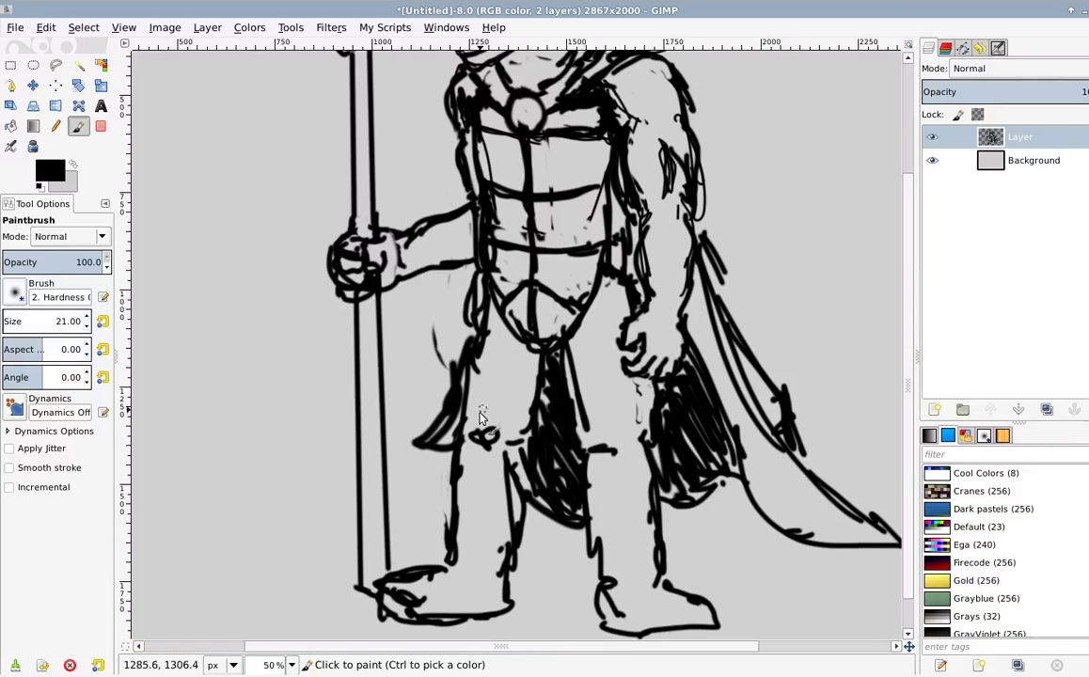
left_click_drag(482, 446, 486, 409)
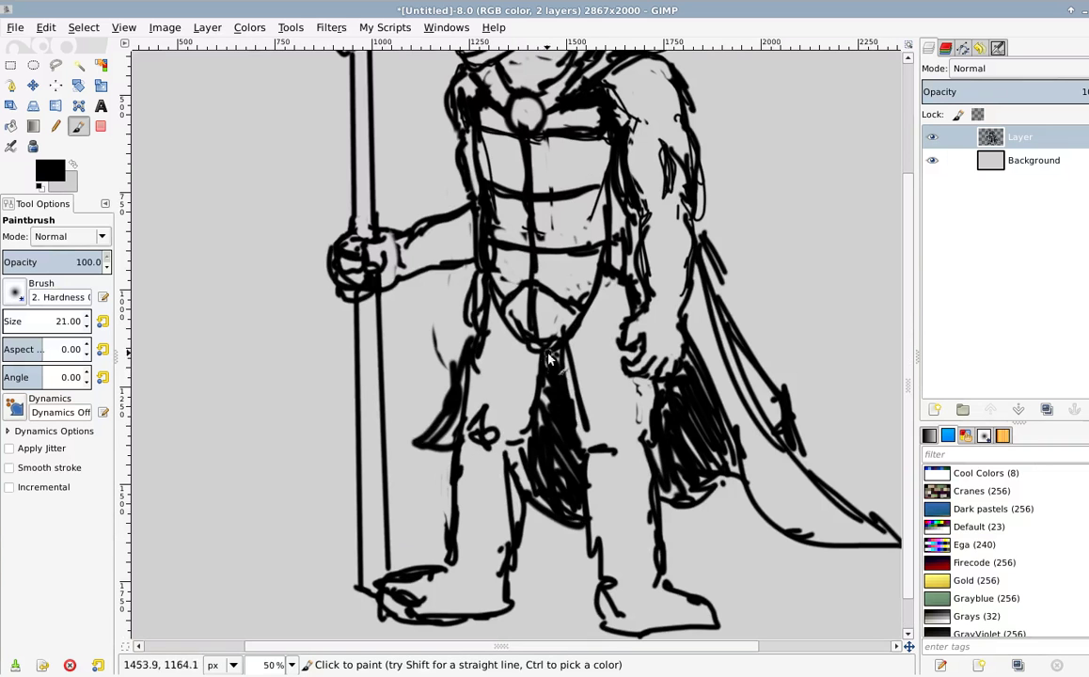
key("shift+e")
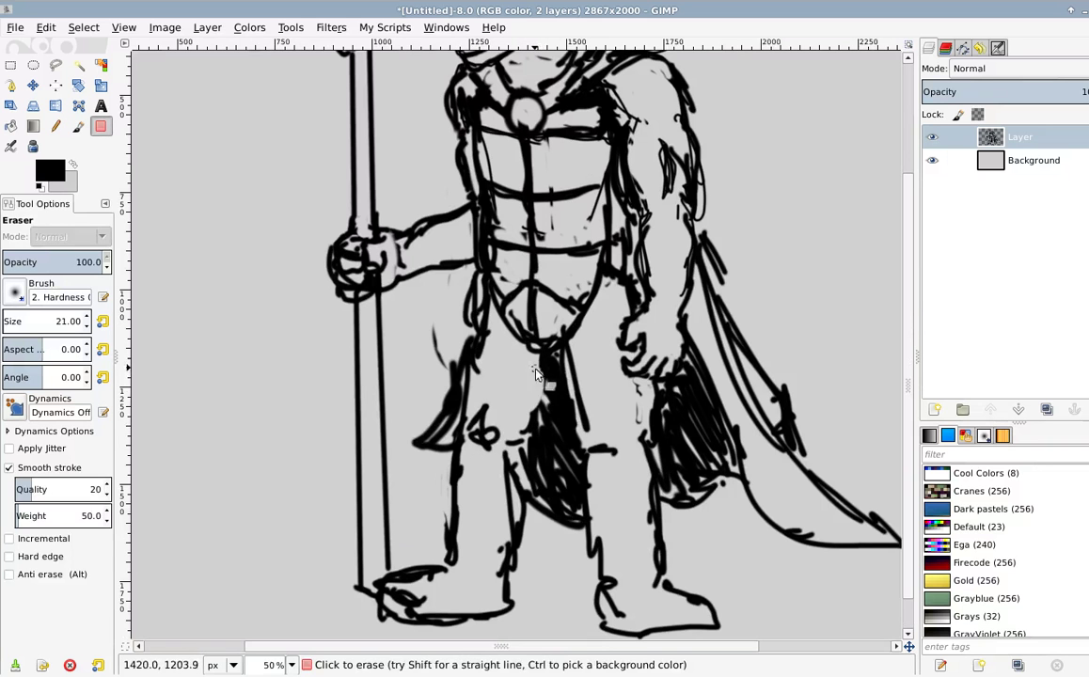
key("p")
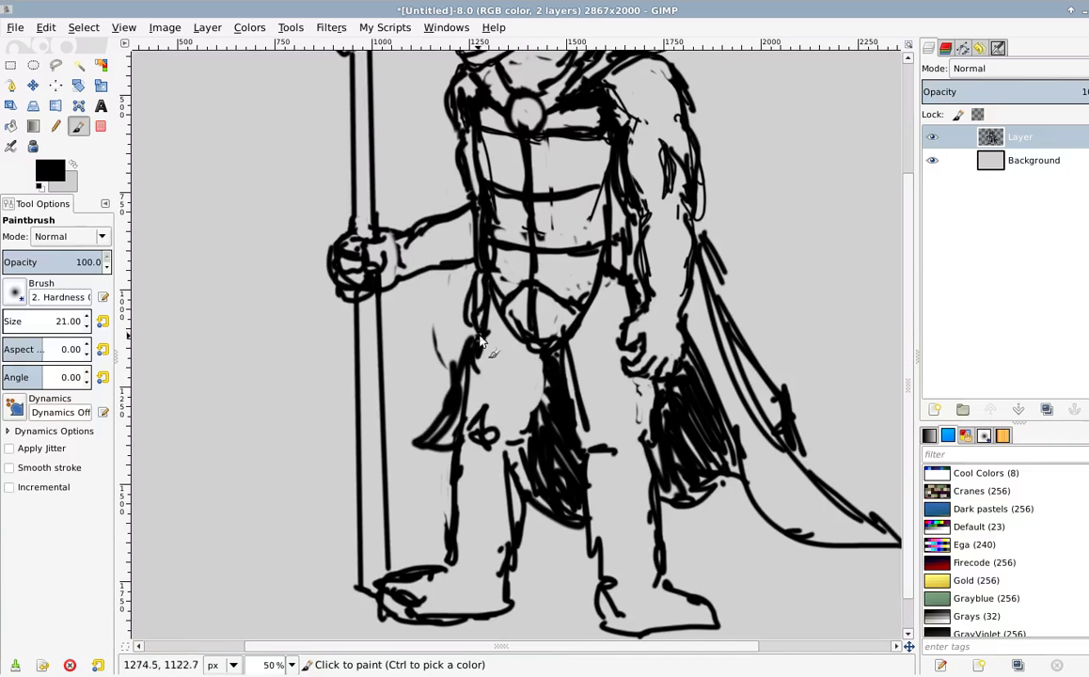
Step: Erase the rough strokes at the staff-side hip and repaint the outer thigh contour
key("shift+e")
left_click_drag(475, 340, 469, 379)
key("p")
mouse_move(479, 311)
left_mouse_down()
mouse_move(467, 360)
mouse_move(488, 299)
mouse_move(465, 381)
mouse_move(470, 372)
mouse_move(536, 433)
mouse_move(550, 406)
mouse_move(447, 365)
mouse_move(536, 427)
mouse_move(521, 430)
mouse_move(547, 383)
mouse_move(528, 430)
mouse_move(480, 409)
mouse_move(447, 487)
mouse_move(468, 367)
left_mouse_up()
scroll(480, 489, "down", 2)
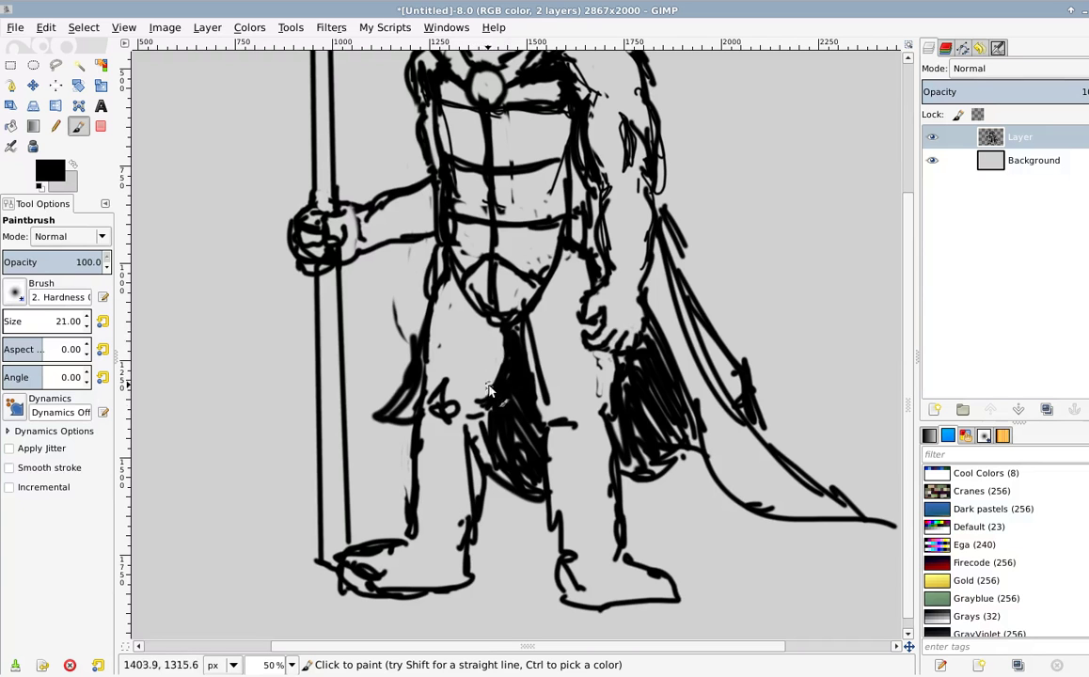
Step: Paint the staff-side leg's inner thigh contour and a long muscle line running down to the knee
left_click_drag(491, 381, 480, 409)
mouse_move(456, 384)
left_mouse_down()
mouse_move(514, 373)
mouse_move(495, 323)
mouse_move(452, 373)
mouse_move(508, 359)
left_mouse_up()
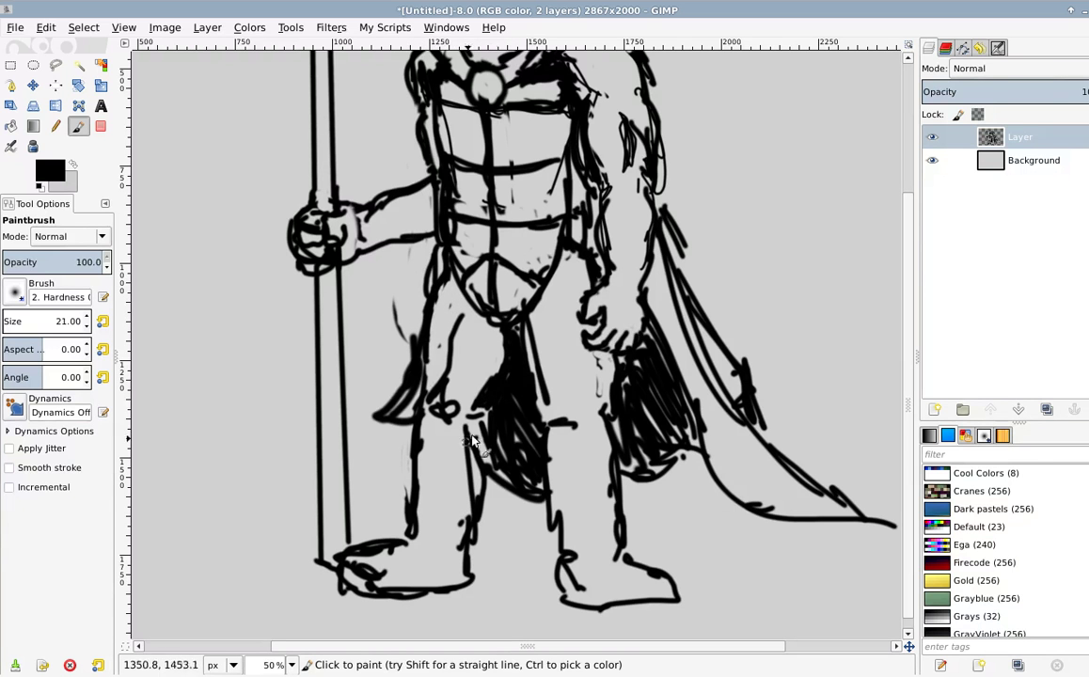
key("shift+e")
key("p")
left_click_drag(544, 414, 467, 400)
mouse_move(379, 409)
left_mouse_down()
mouse_move(406, 370)
mouse_move(395, 390)
mouse_move(408, 360)
mouse_move(404, 311)
mouse_move(381, 336)
mouse_move(371, 364)
left_mouse_up()
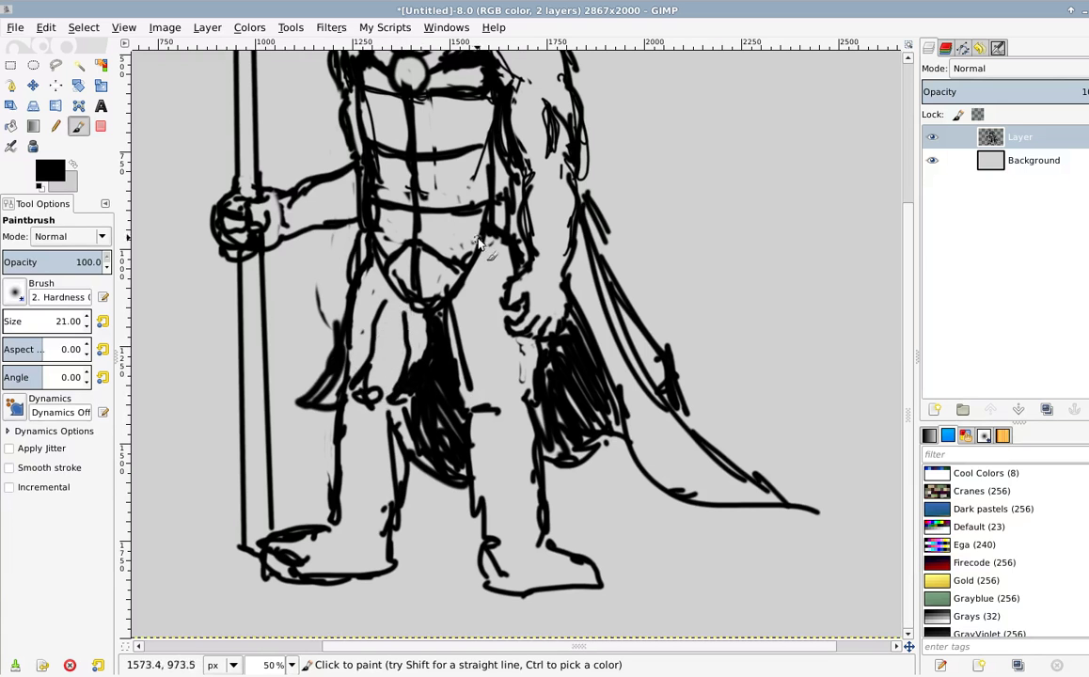
Step: Try painting a rounded shoulder muscle and a curved upper-arm muscle on the lowered arm
scroll(452, 226, "up", 5)
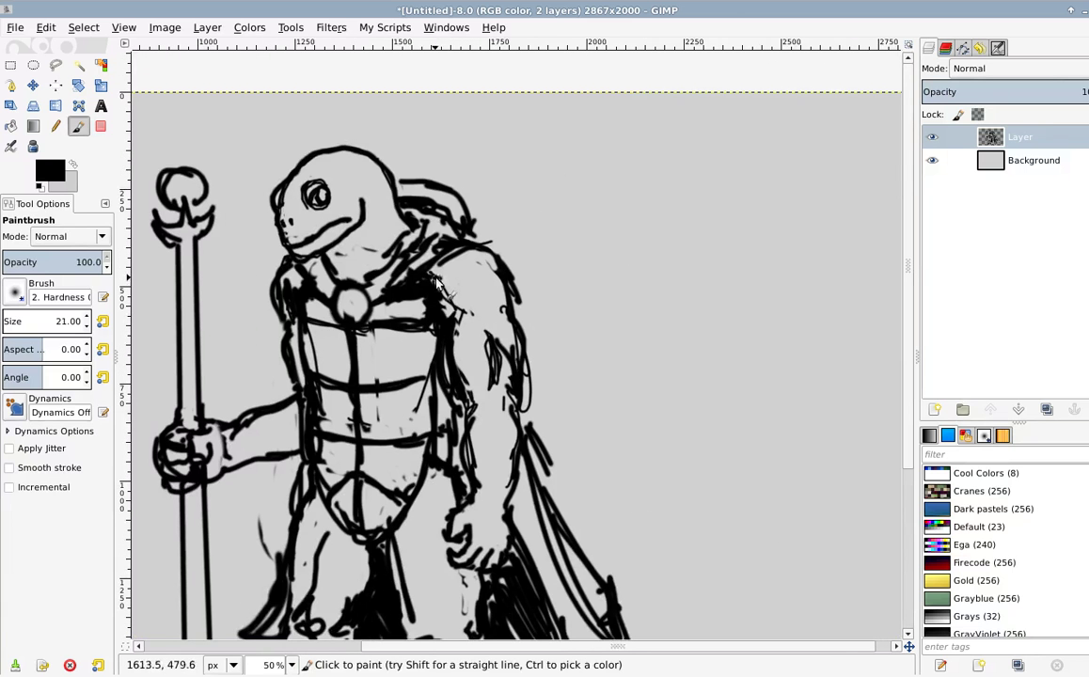
left_click_drag(437, 276, 463, 311)
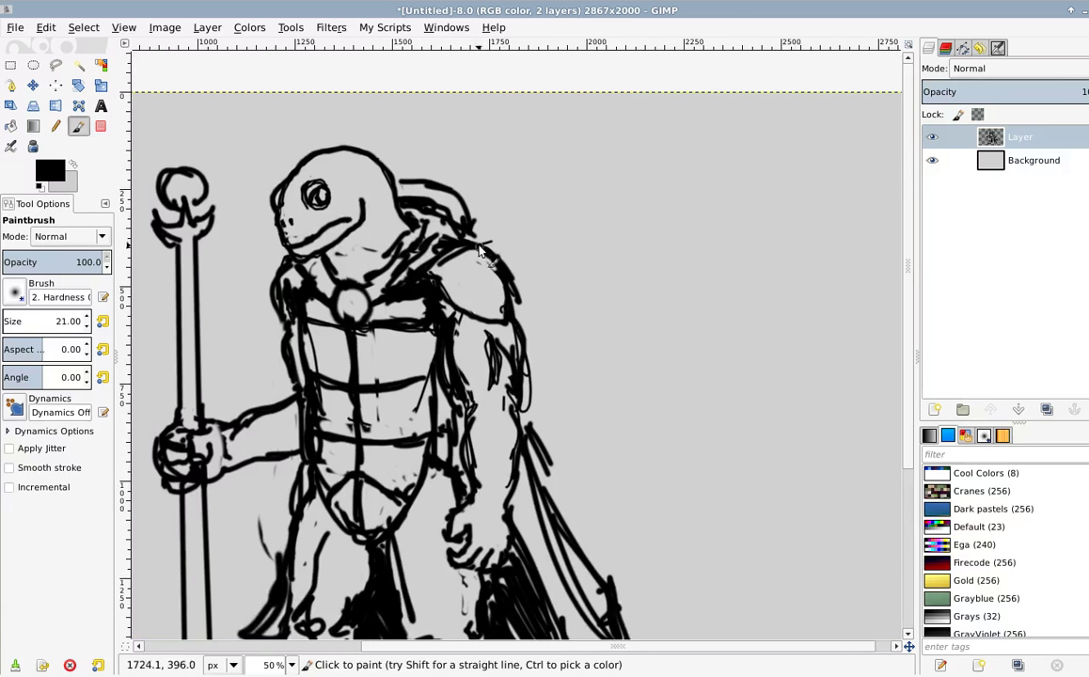
mouse_move(480, 250)
left_mouse_down()
mouse_move(496, 312)
mouse_move(483, 425)
mouse_move(468, 315)
mouse_move(482, 324)
mouse_move(493, 371)
mouse_move(481, 402)
left_mouse_up()
mouse_move(464, 322)
left_mouse_down()
mouse_move(447, 355)
mouse_move(467, 400)
left_mouse_up()
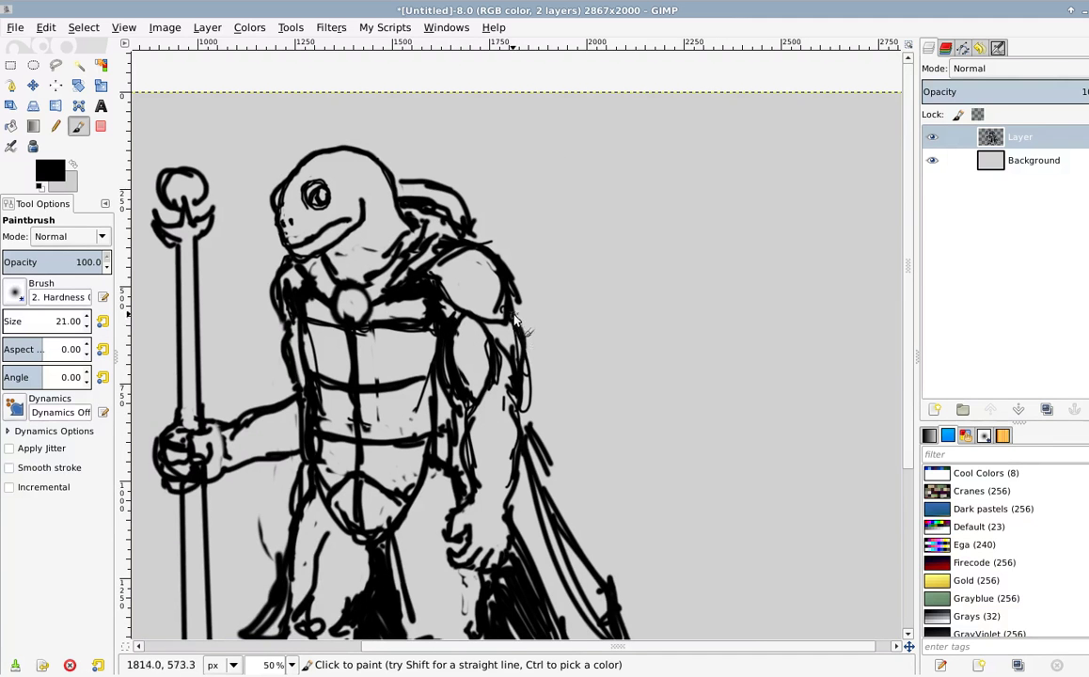
Step: Undo the new shoulder and upper-arm muscle strokes on the lowered arm
scroll(459, 348, "down", 3)
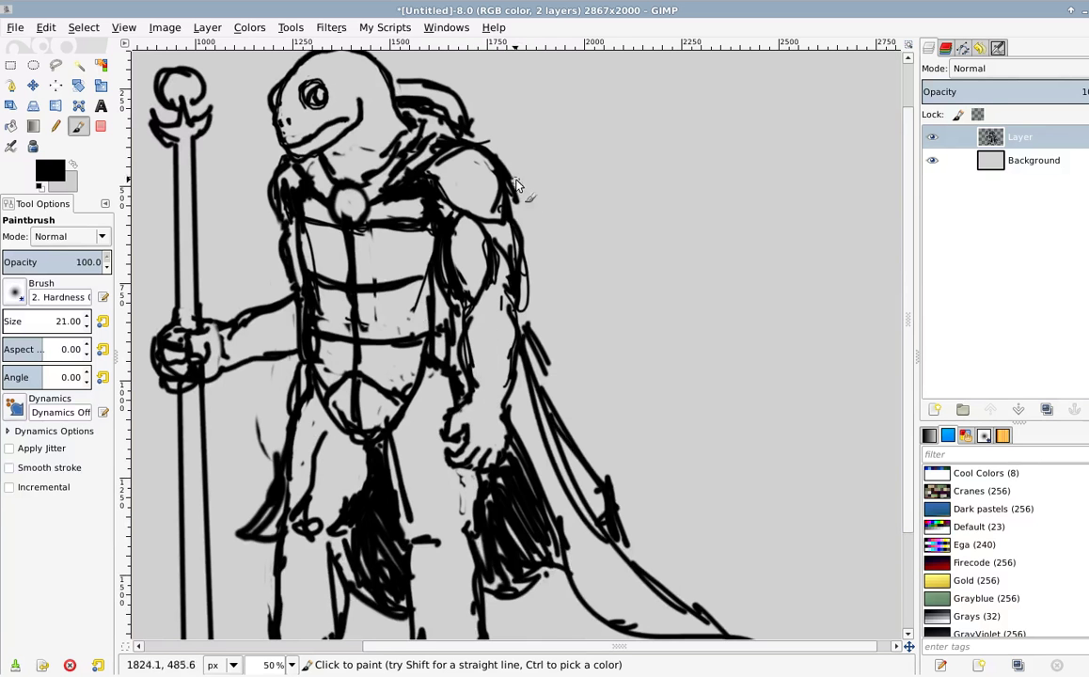
key("ctrl+z")
key("ctrl+z")
key("ctrl+z")
key("ctrl+z")
key("ctrl+z")
key("ctrl+z")
Step: Erase part of the loose inner-thigh line on the leg beneath the lowered arm
scroll(383, 401, "left", 3)
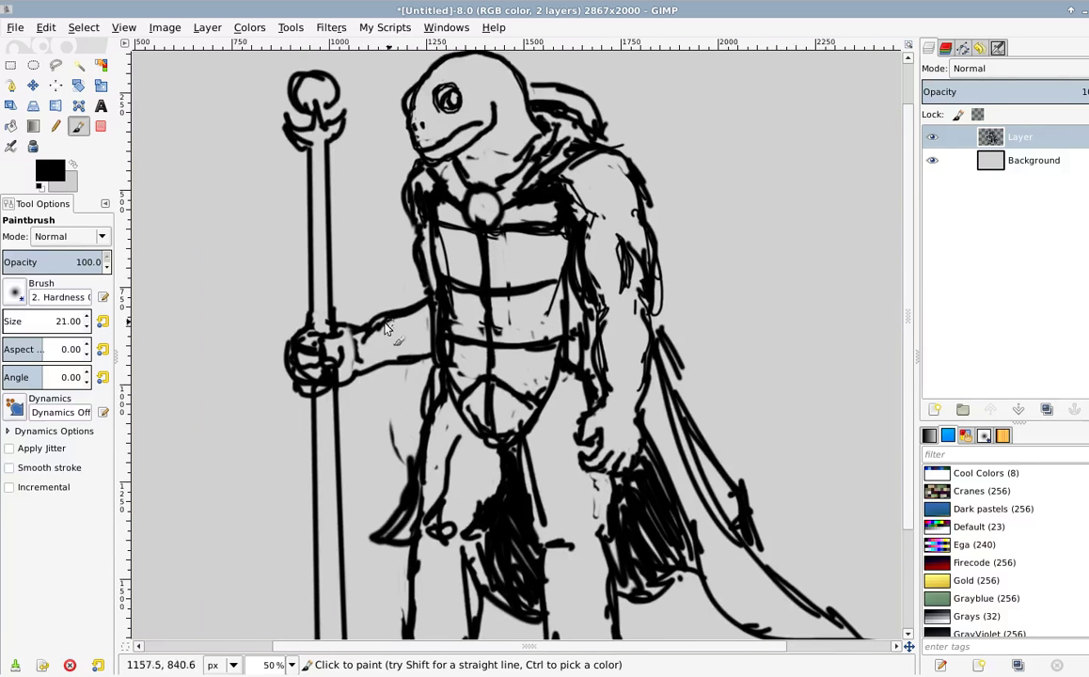
scroll(404, 325, "down", 2)
scroll(437, 425, "up", 1)
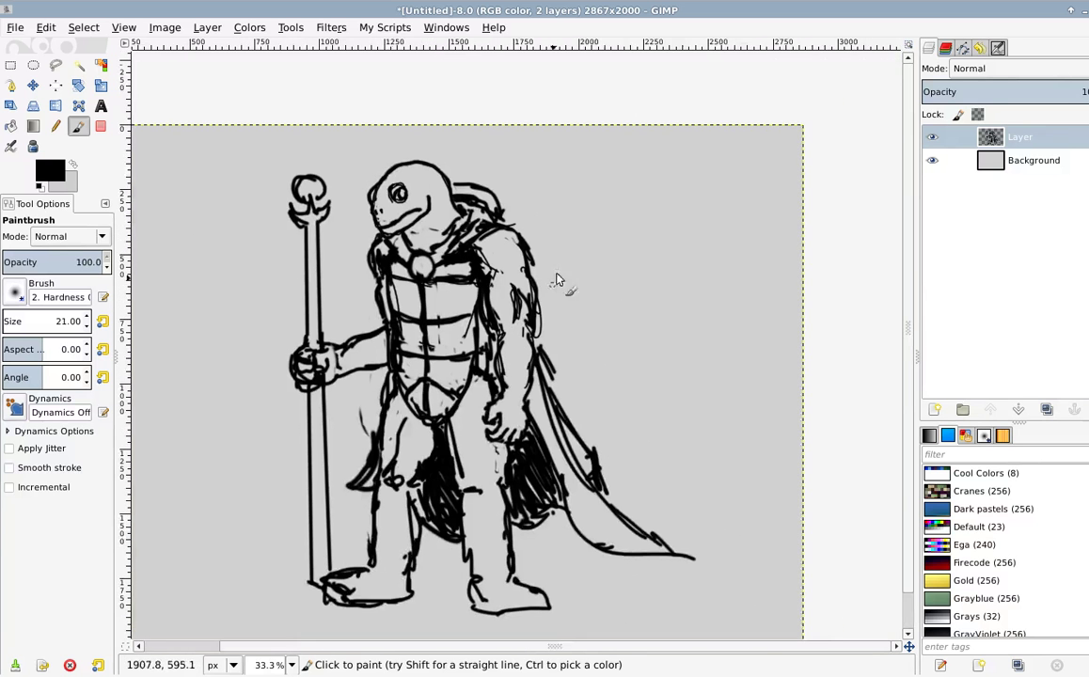
scroll(555, 263, "up", 2)
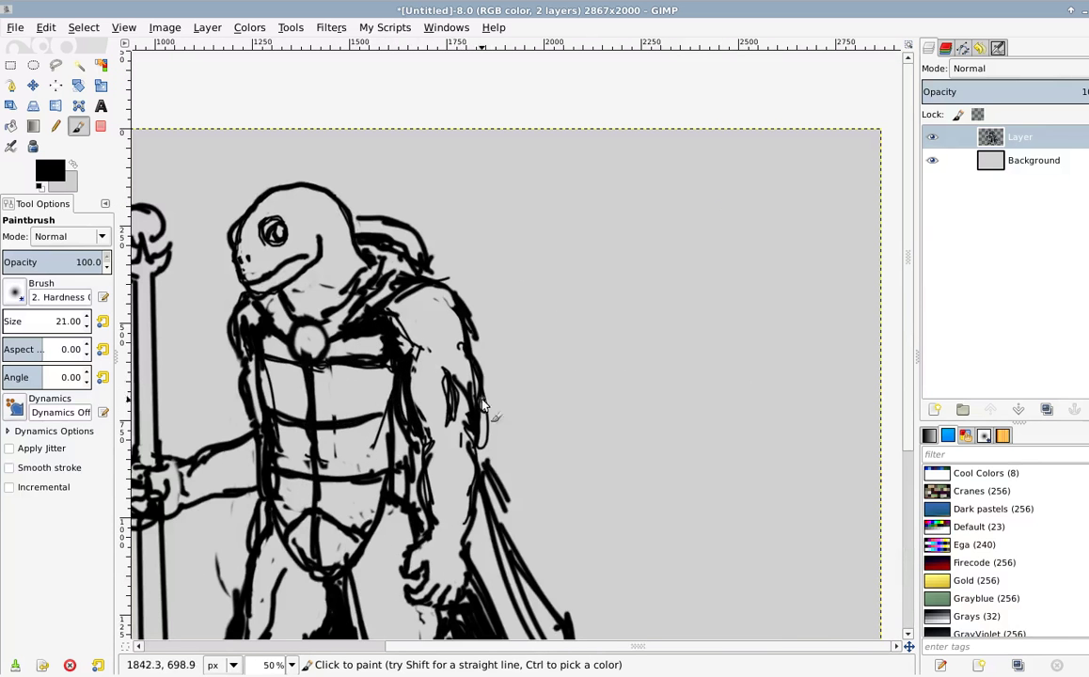
left_click_drag(355, 436, 466, 294)
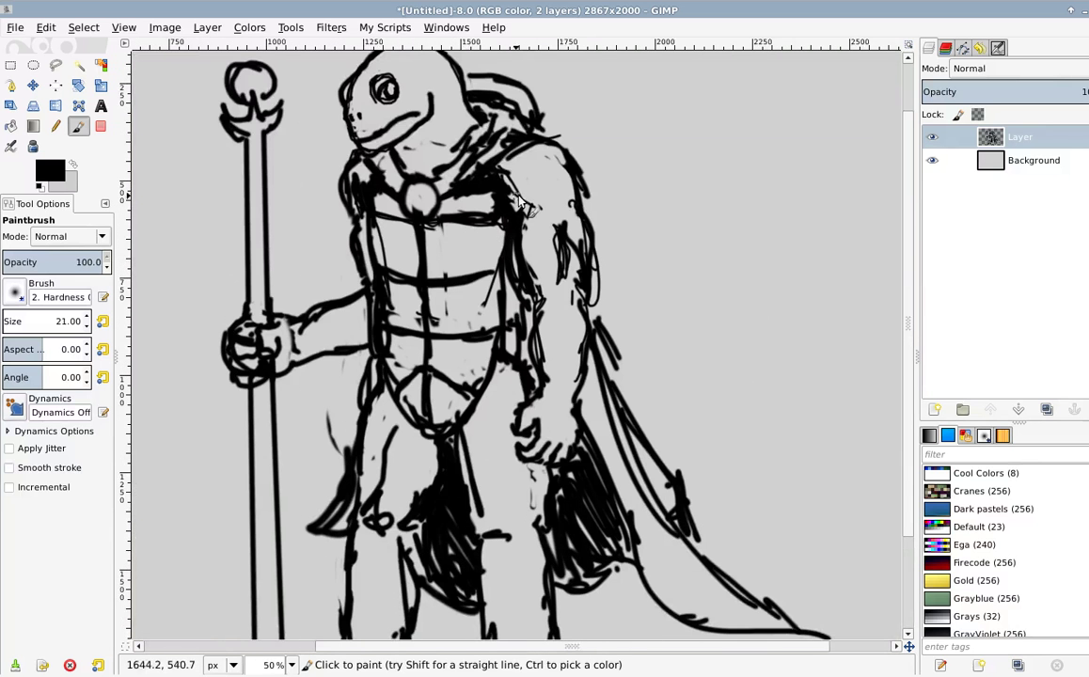
scroll(517, 254, "down", 5)
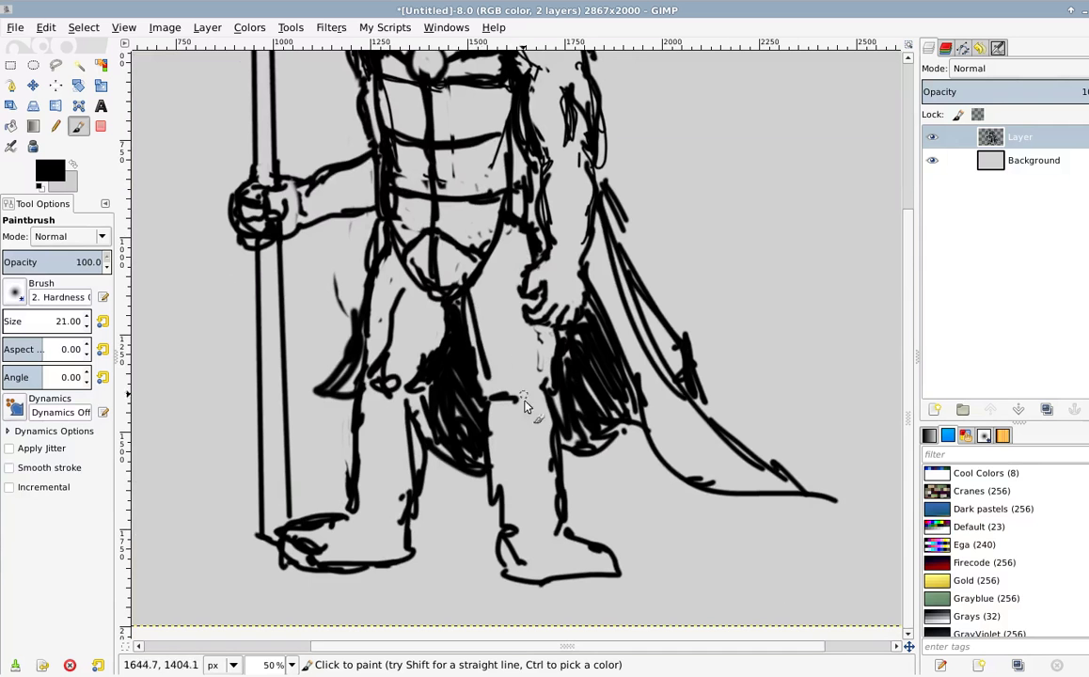
key("shift+e")
mouse_move(469, 320)
left_mouse_down()
mouse_move(465, 310)
mouse_move(405, 347)
mouse_move(284, 438)
left_mouse_up()
key("p")
left_click_drag(547, 249, 476, 312)
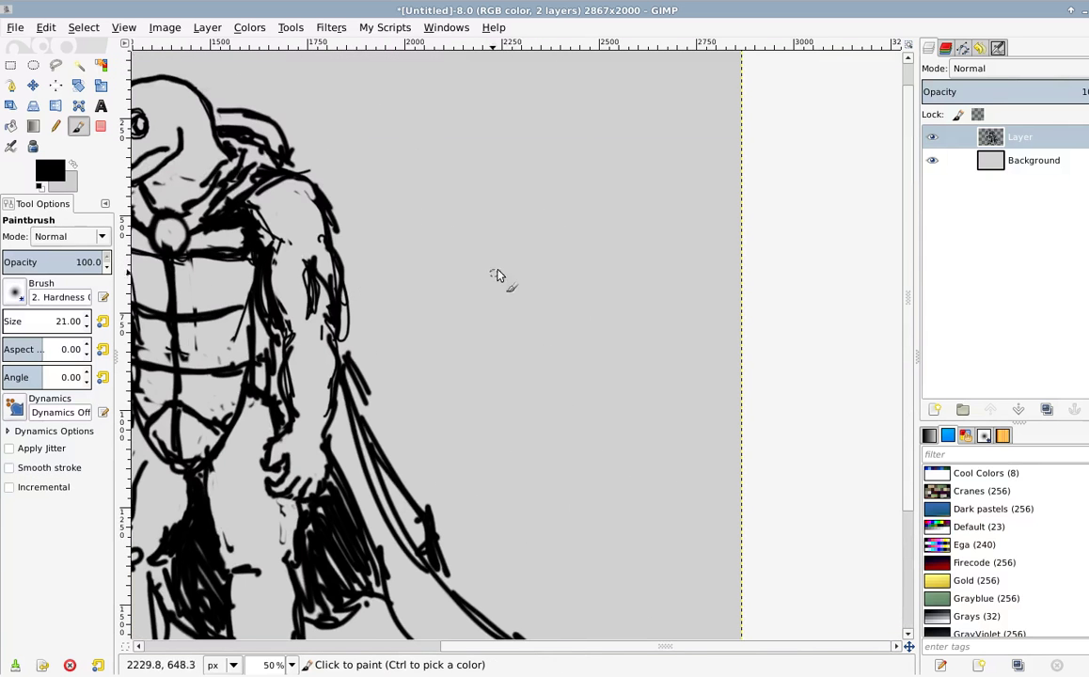
Step: Sketch a separate practice arm beside the turtle, with shoulder, upper-arm and bent forearm contours plus an inner muscle line
left_click_drag(524, 211, 520, 279)
left_click_drag(555, 220, 550, 276)
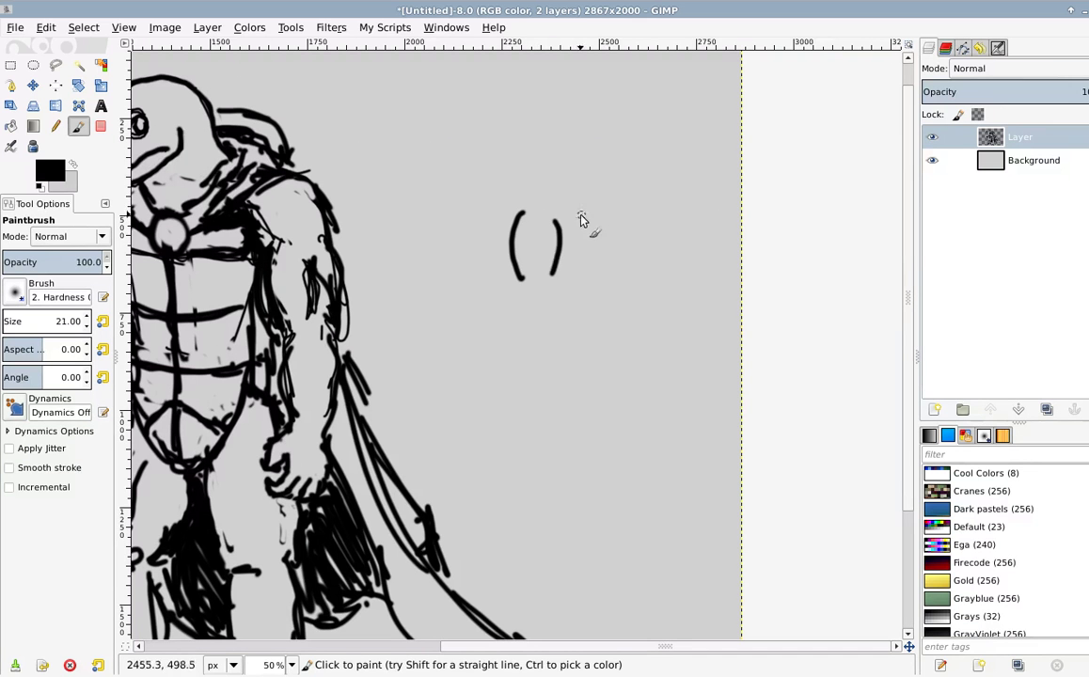
mouse_move(580, 209)
left_mouse_down()
mouse_move(571, 322)
mouse_move(562, 325)
mouse_move(516, 278)
mouse_move(527, 301)
mouse_move(471, 395)
left_mouse_up()
mouse_move(565, 342)
left_mouse_down()
mouse_move(563, 364)
mouse_move(504, 413)
left_mouse_up()
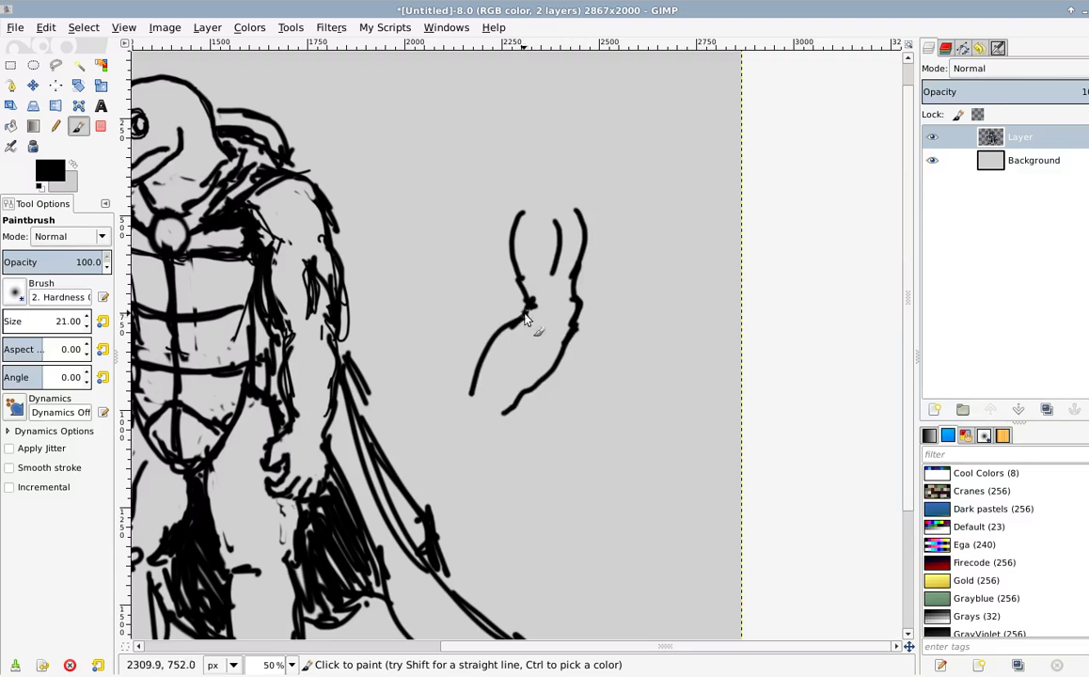
mouse_move(528, 137)
left_mouse_down()
mouse_move(565, 170)
mouse_move(570, 211)
left_mouse_up()
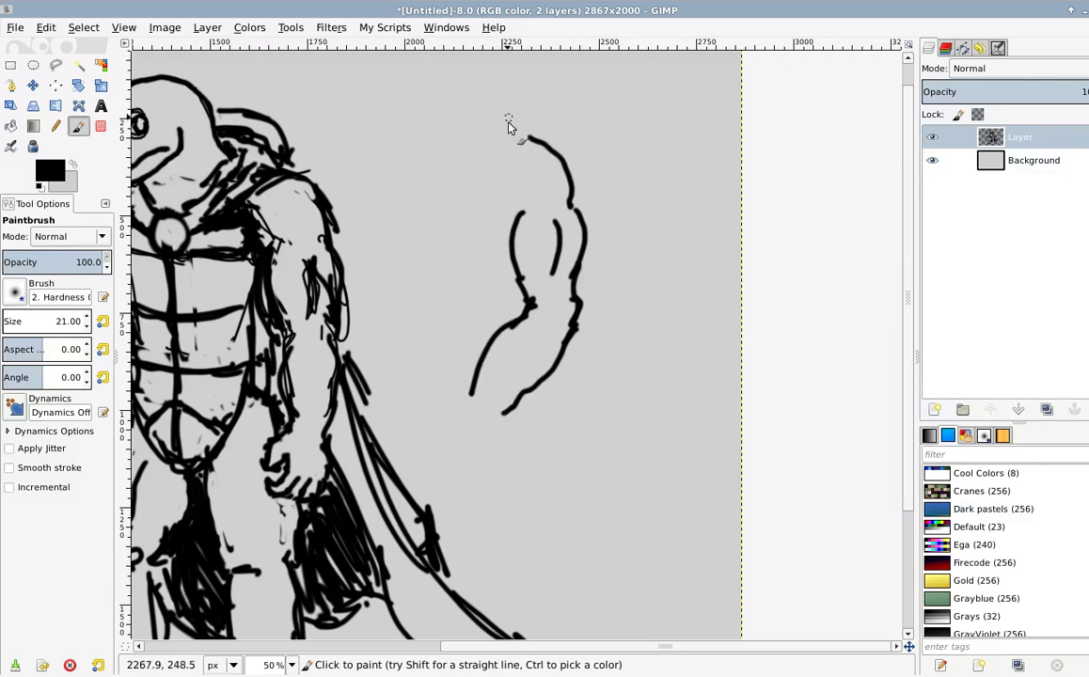
left_click_drag(513, 129, 572, 162)
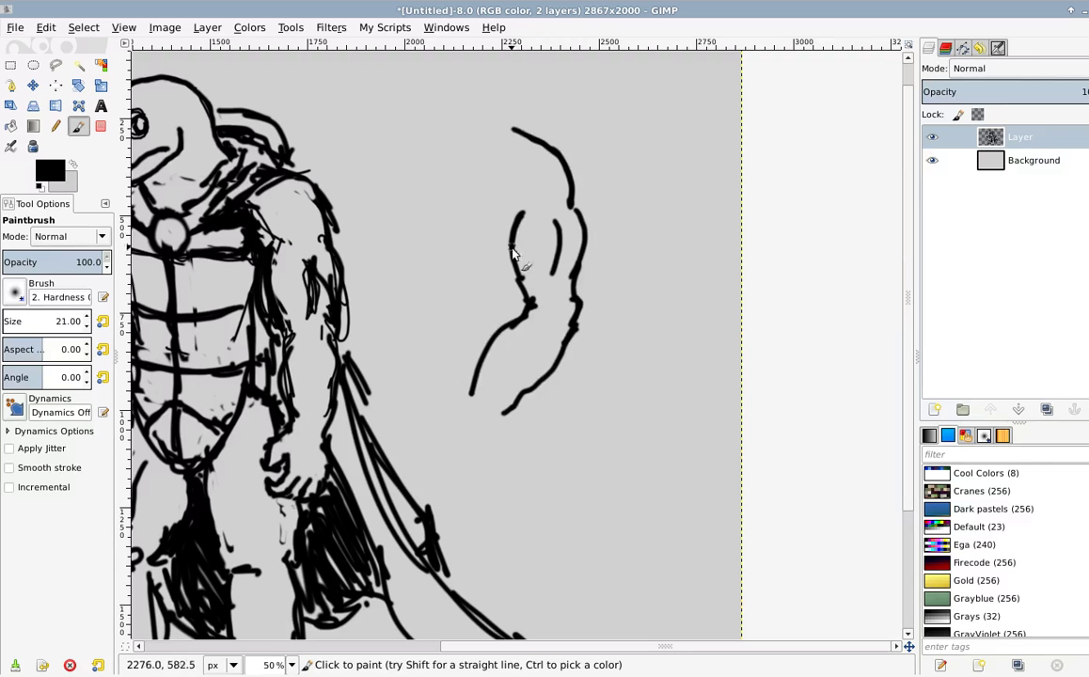
Step: Paint a simple closed hand at the end of the practice arm's forearm
mouse_move(471, 400)
left_mouse_down()
mouse_move(502, 423)
mouse_move(458, 452)
mouse_move(441, 425)
mouse_move(451, 416)
mouse_move(415, 439)
mouse_move(460, 451)
mouse_move(430, 429)
mouse_move(462, 431)
left_mouse_up()
left_click_drag(465, 412, 432, 420)
mouse_move(513, 358)
left_mouse_down()
mouse_move(489, 432)
mouse_move(460, 424)
left_mouse_up()
Step: Erase the practice arm's inner forearm contour and repaint it from elbow to wrist with a size 21 brush
key("shift+e")
key("shift+bracketright")
key("shift+bracketright")
key("p")
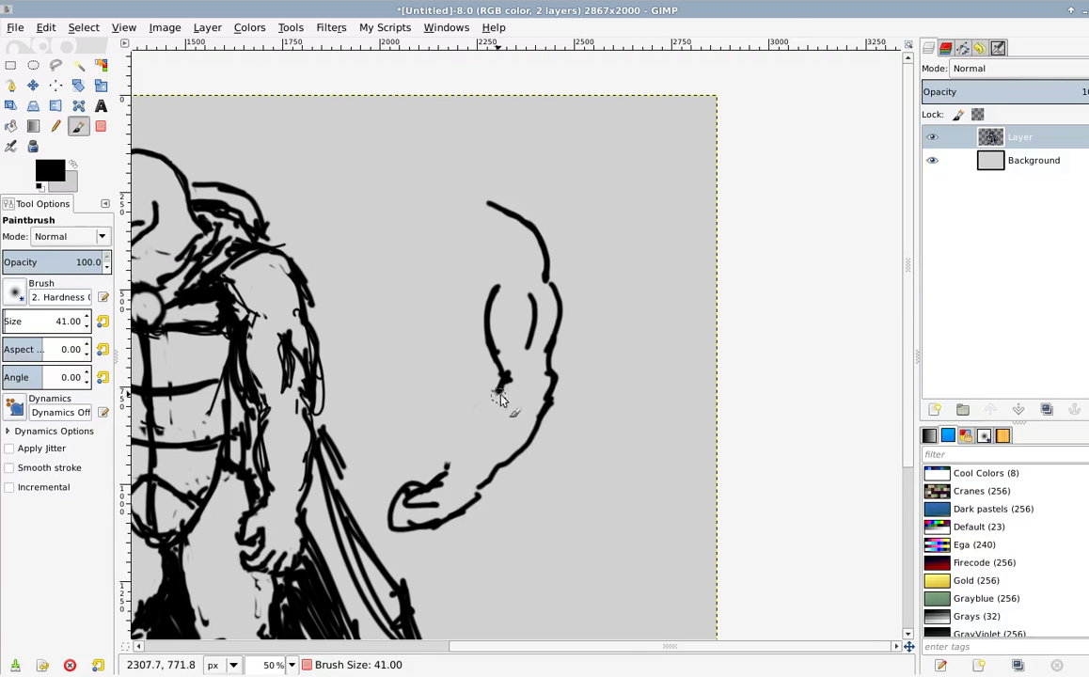
key("bracketleft")
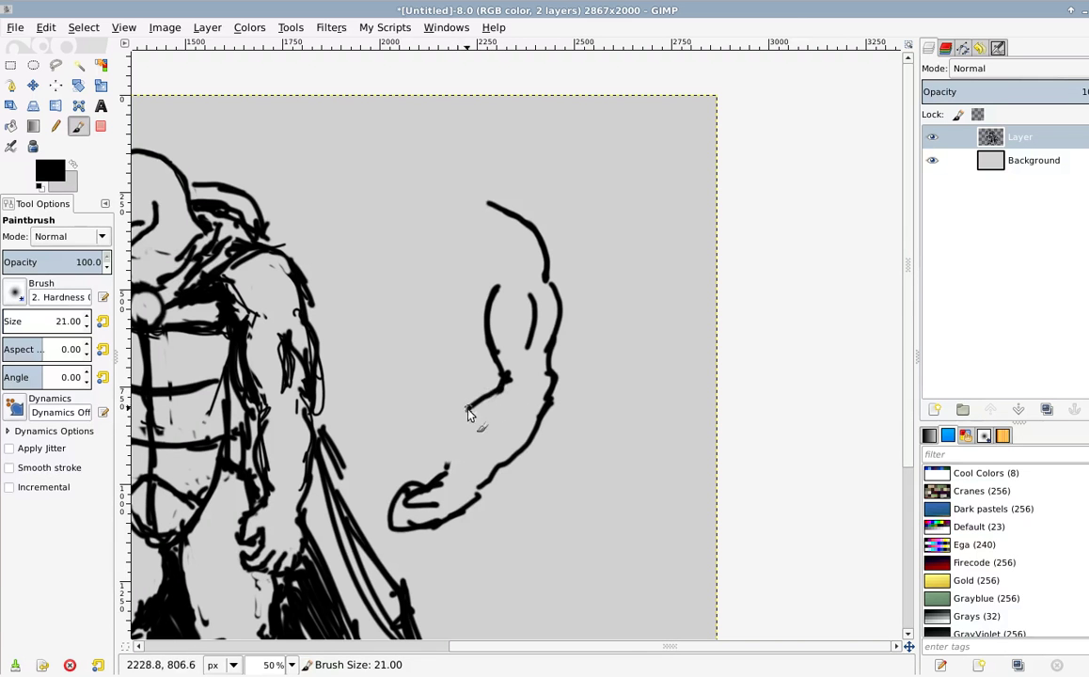
mouse_move(439, 451)
left_mouse_down()
mouse_move(500, 391)
mouse_move(473, 412)
mouse_move(457, 468)
left_mouse_up()
key("ctrl+z")
key("ctrl+z")
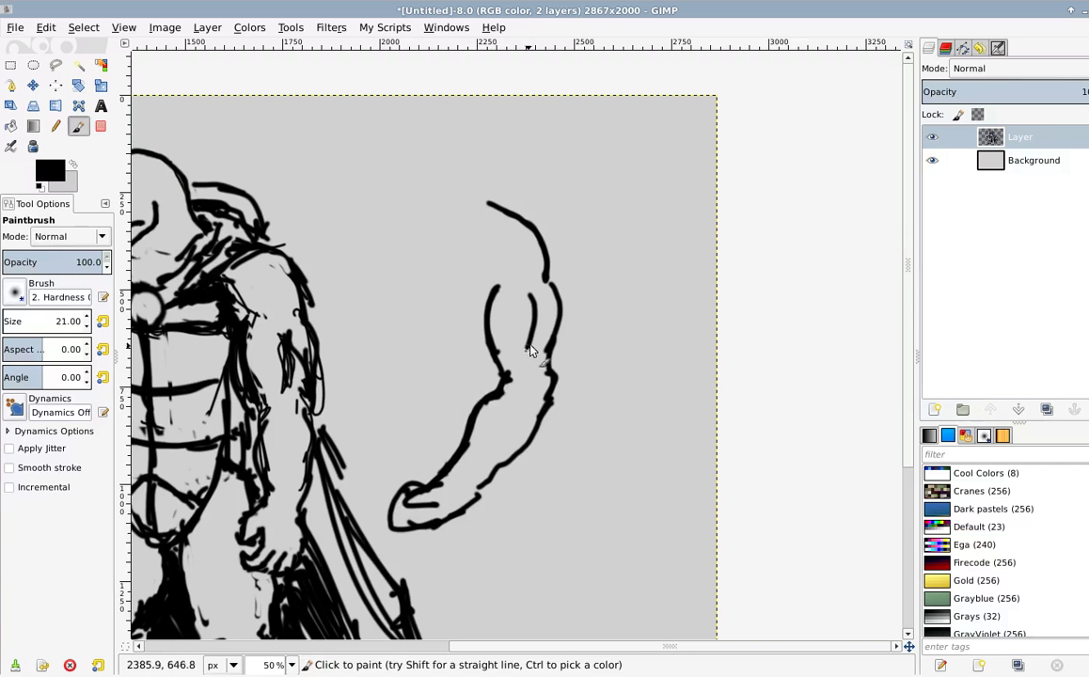
Step: Erase the top of the practice arm's inner upper-arm contour and thicken the outer contour and muscle line at size 31
key("shift+e")
key("shift+bracketright")
left_click_drag(494, 283, 490, 317)
key("p")
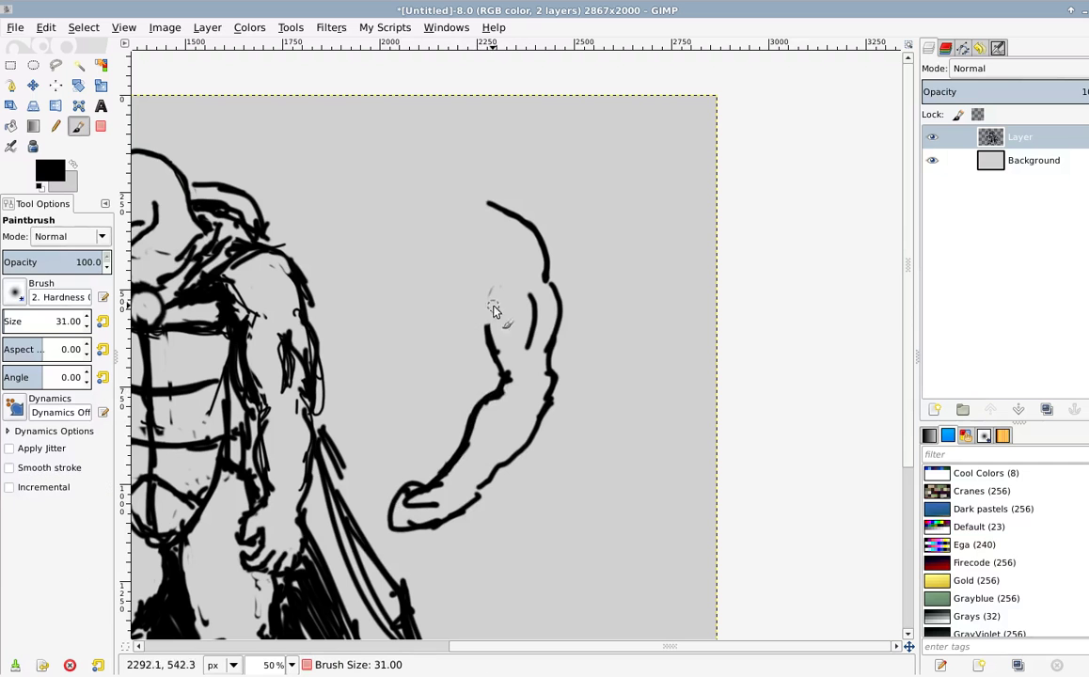
mouse_move(547, 288)
left_mouse_down()
mouse_move(553, 325)
mouse_move(546, 280)
mouse_move(555, 303)
mouse_move(545, 376)
left_mouse_up()
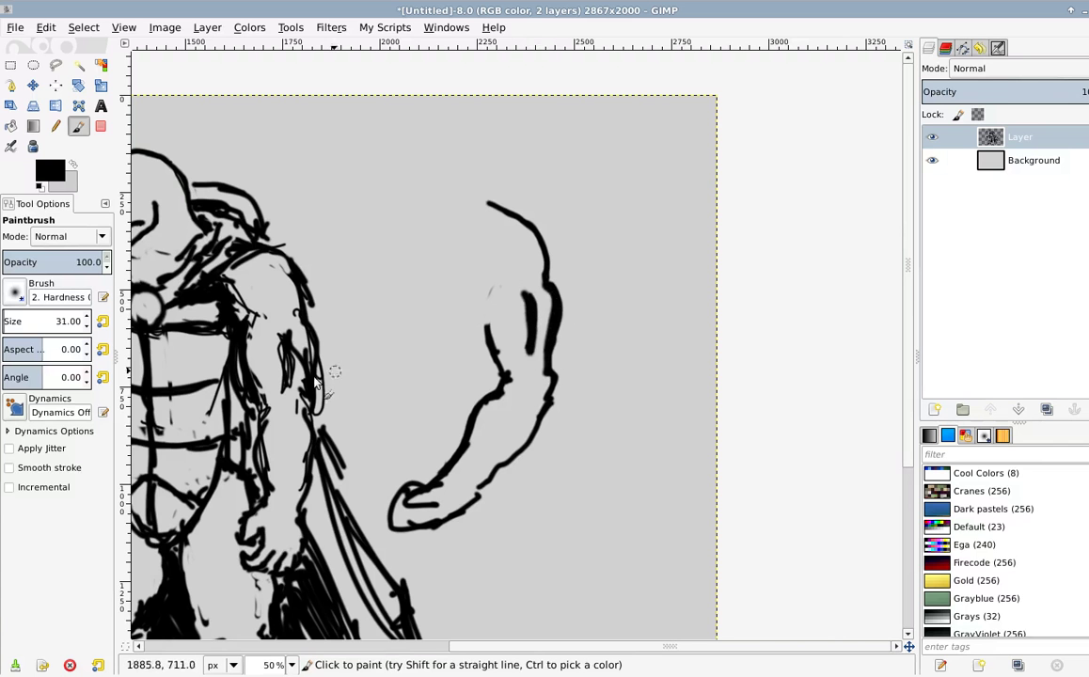
Step: Repaint the practice arm's inner upper-arm contour as a thick curve down to the elbow, trimming its edges with the Eraser
left_click_drag(249, 365, 352, 331)
mouse_move(609, 293)
left_mouse_down()
mouse_move(482, 290)
mouse_move(485, 337)
left_mouse_up()
left_click_drag(480, 285, 486, 354)
key("shift+e")
left_click_drag(488, 309, 492, 348)
left_click_drag(488, 284, 483, 346)
key("p")
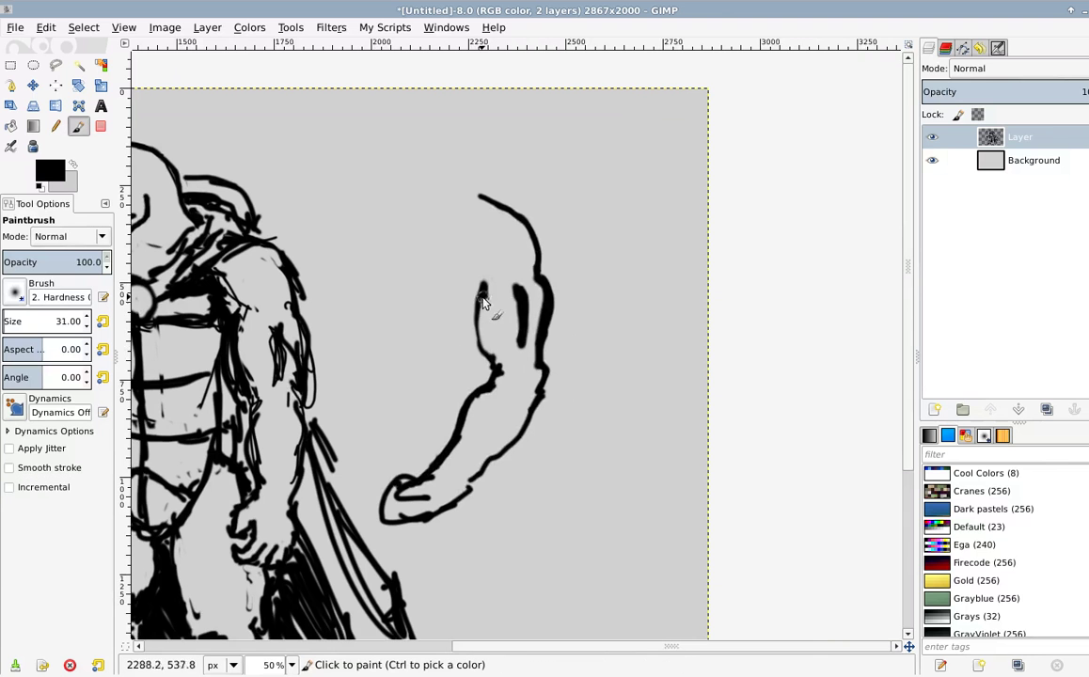
left_click_drag(483, 287, 488, 365)
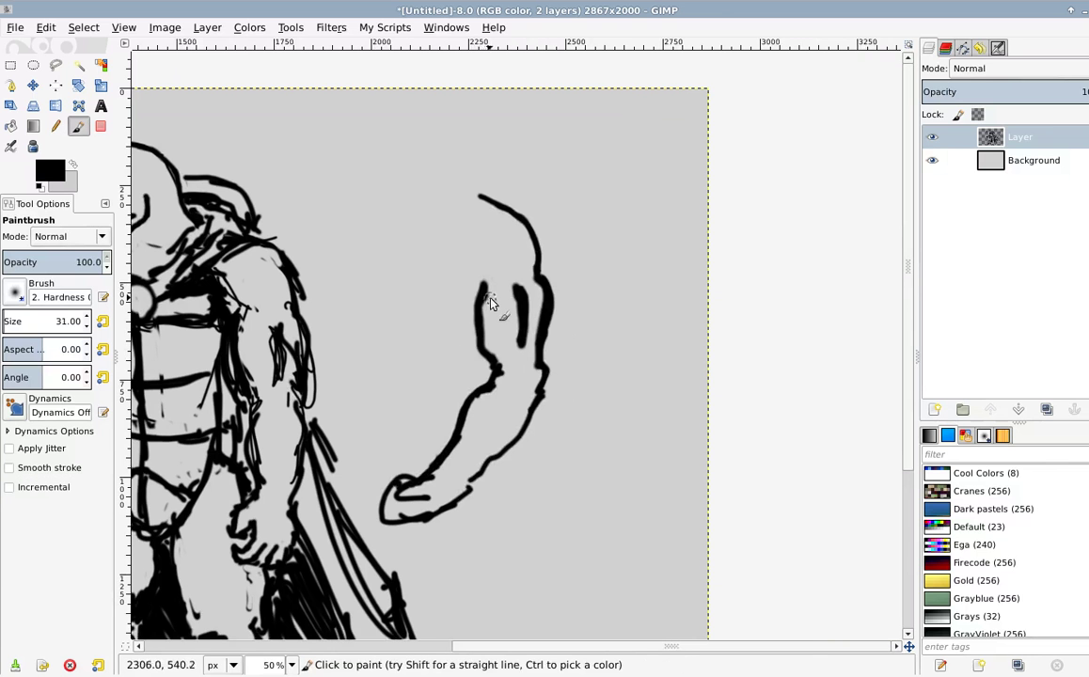
Step: Thin the practice arm's upper-arm lines with the Eraser and paint a short dark crease at the inner elbow
key("shift+e")
left_click_drag(492, 292, 495, 362)
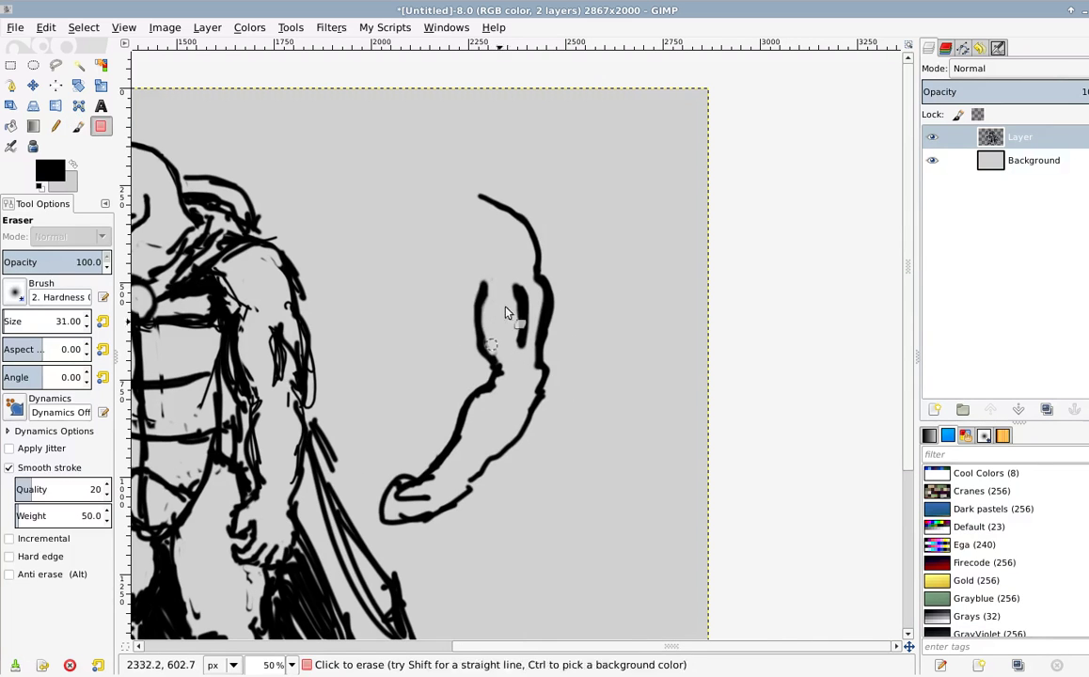
mouse_move(519, 293)
left_mouse_down()
mouse_move(514, 354)
mouse_move(522, 289)
mouse_move(523, 319)
left_mouse_up()
key("p")
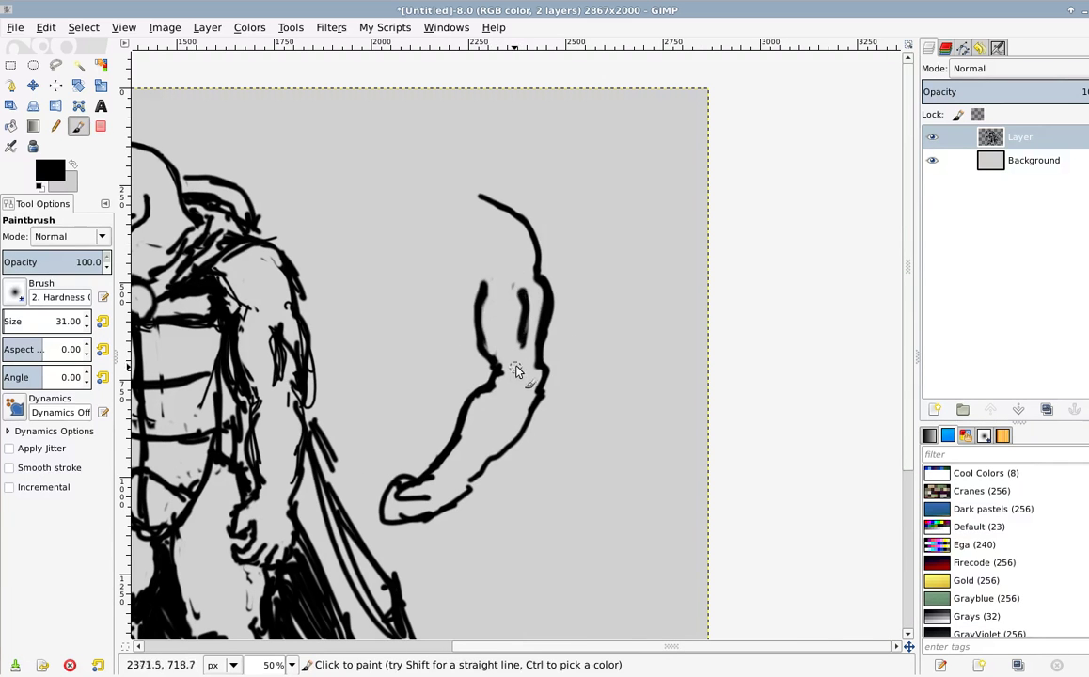
left_click_drag(513, 370, 498, 366)
Step: Thicken the staff-side lower leg's outer contour, paint two short shin marks, and erase loose lines along its inner calf
left_click_drag(328, 373, 504, 366)
scroll(449, 331, "down", 2)
left_click_drag(489, 433, 389, 468)
scroll(489, 318, "up", 5)
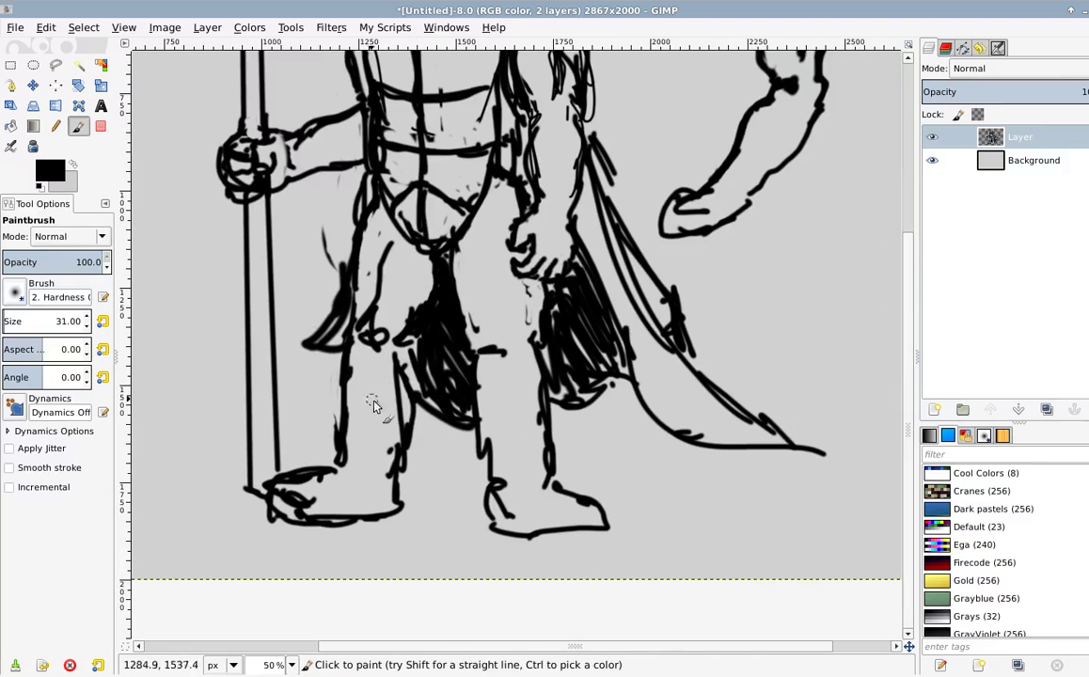
key("p")
left_click_drag(347, 366, 342, 458)
left_click_drag(382, 382, 379, 445)
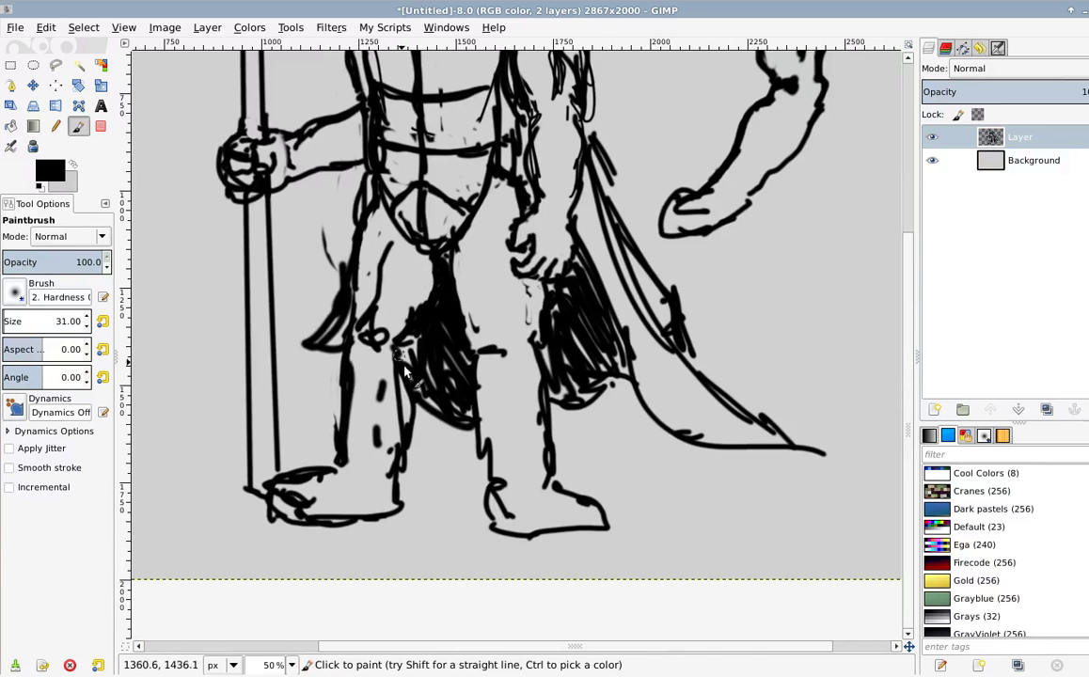
key("shift+e")
mouse_move(396, 364)
left_mouse_down()
mouse_move(386, 452)
mouse_move(395, 487)
mouse_move(376, 482)
left_mouse_up()
key("p")
Step: Repaint both feet with thick outlines and heavy sole lines, cleaning up the toe of the staff-side foot
mouse_move(329, 486)
left_mouse_down()
mouse_move(473, 373)
mouse_move(411, 435)
mouse_move(418, 449)
mouse_move(462, 450)
mouse_move(343, 477)
mouse_move(324, 464)
mouse_move(353, 478)
mouse_move(439, 468)
left_mouse_up()
mouse_move(550, 455)
left_mouse_down()
mouse_move(410, 445)
mouse_move(435, 484)
mouse_move(501, 489)
mouse_move(525, 472)
mouse_move(360, 452)
mouse_move(489, 440)
left_mouse_up()
mouse_move(203, 409)
left_mouse_down()
mouse_move(463, 471)
mouse_move(348, 455)
mouse_move(360, 451)
left_mouse_up()
key("shift+e")
key("p")
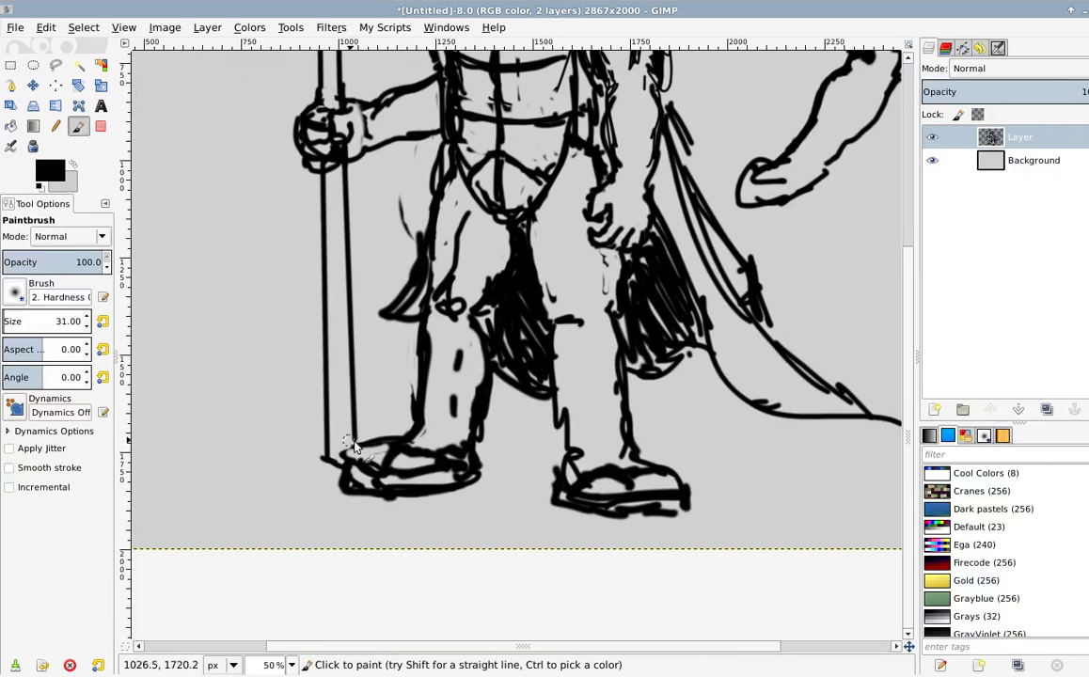
key("p")
mouse_move(371, 454)
left_mouse_down()
mouse_move(384, 460)
mouse_move(340, 471)
left_mouse_up()
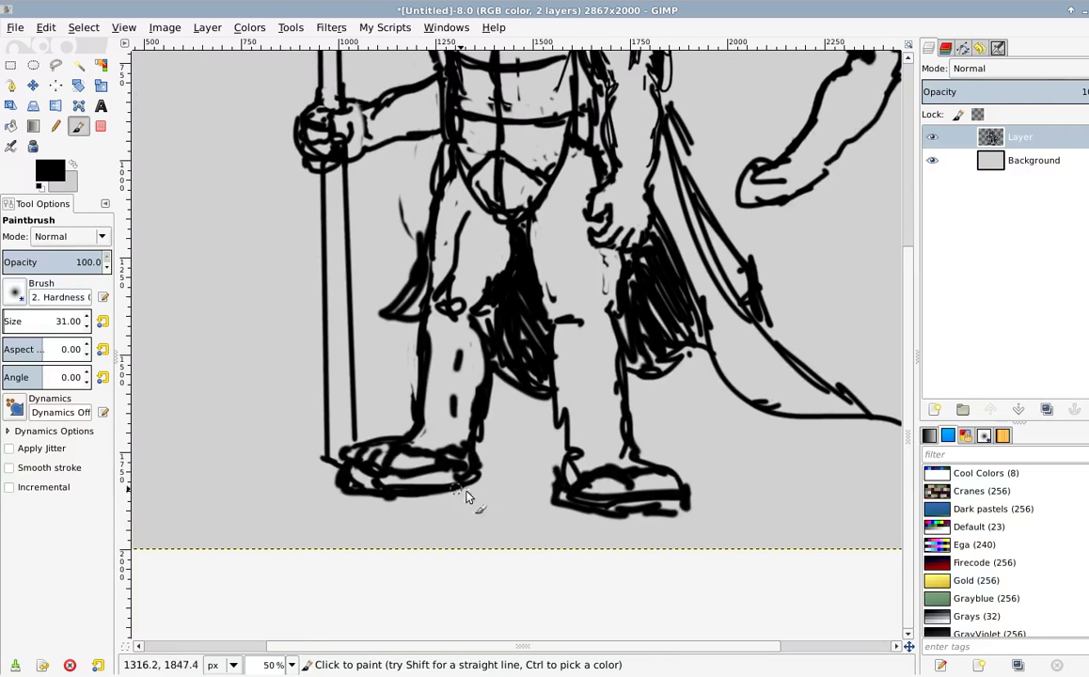
Step: Darken the staff-side leg's inner calf contour and trim its edge near the ankle with the Eraser
scroll(419, 458, "right", 4)
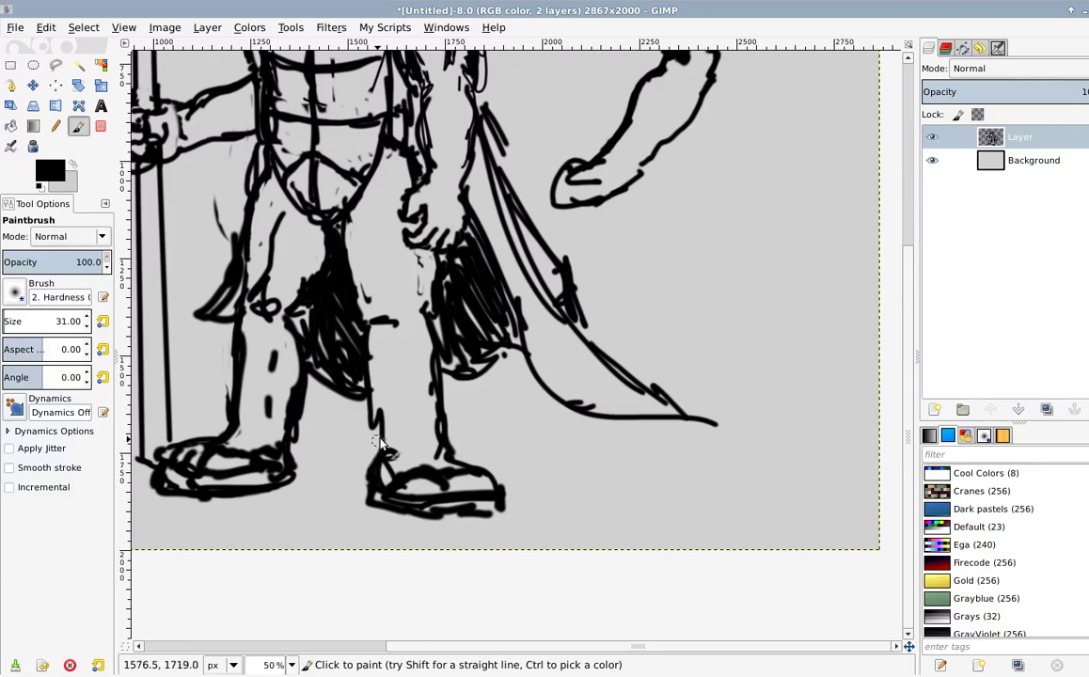
key("shift+e")
key("p")
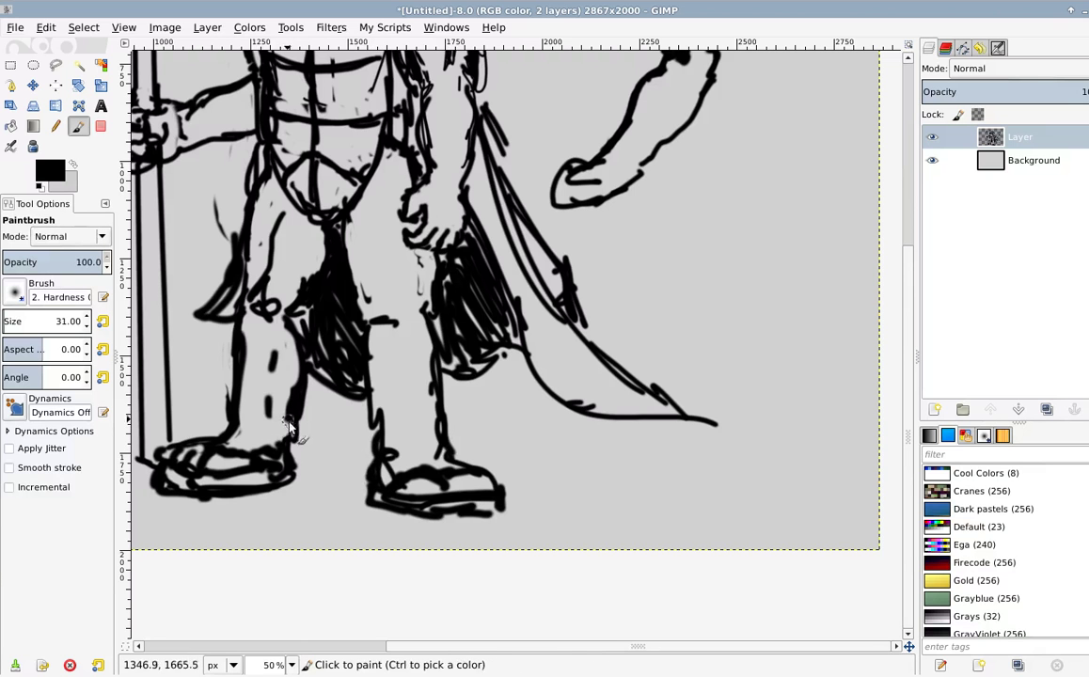
key("shift+e")
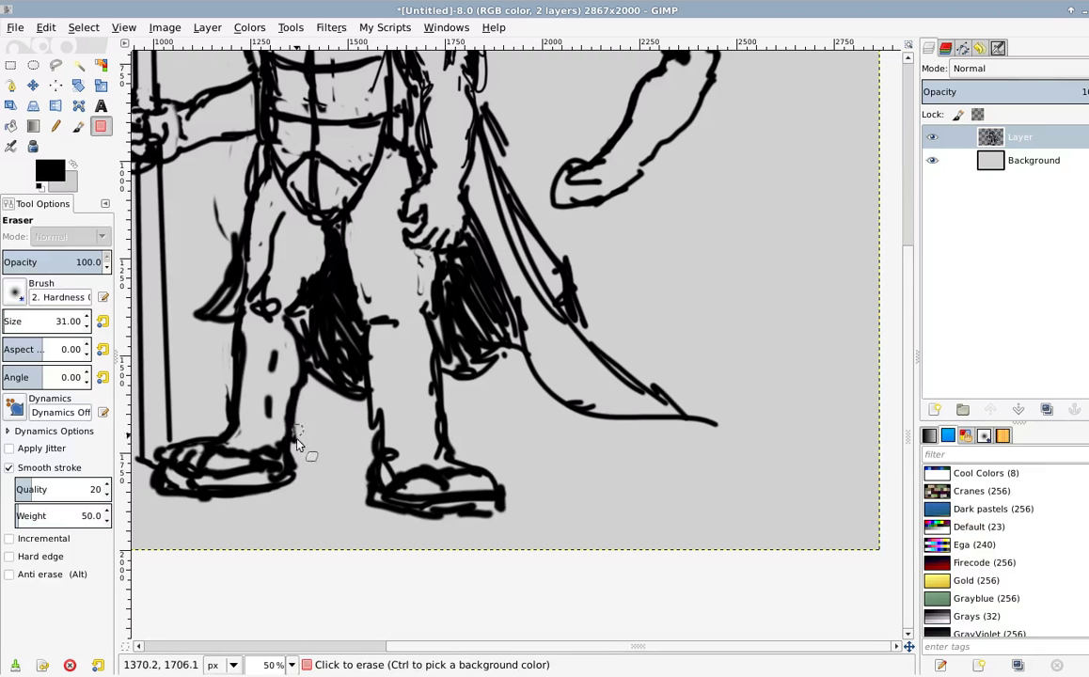
left_click_drag(306, 425, 310, 406)
Step: Paint thicker, bulging calf contours on both sides of the lower leg beneath the lowered arm
key("p")
mouse_move(373, 333)
left_mouse_down()
mouse_move(360, 389)
mouse_move(372, 425)
mouse_move(353, 399)
left_mouse_up()
mouse_move(437, 326)
left_mouse_down()
mouse_move(444, 427)
mouse_move(426, 402)
left_mouse_up()
key("shift+e")
key("p")
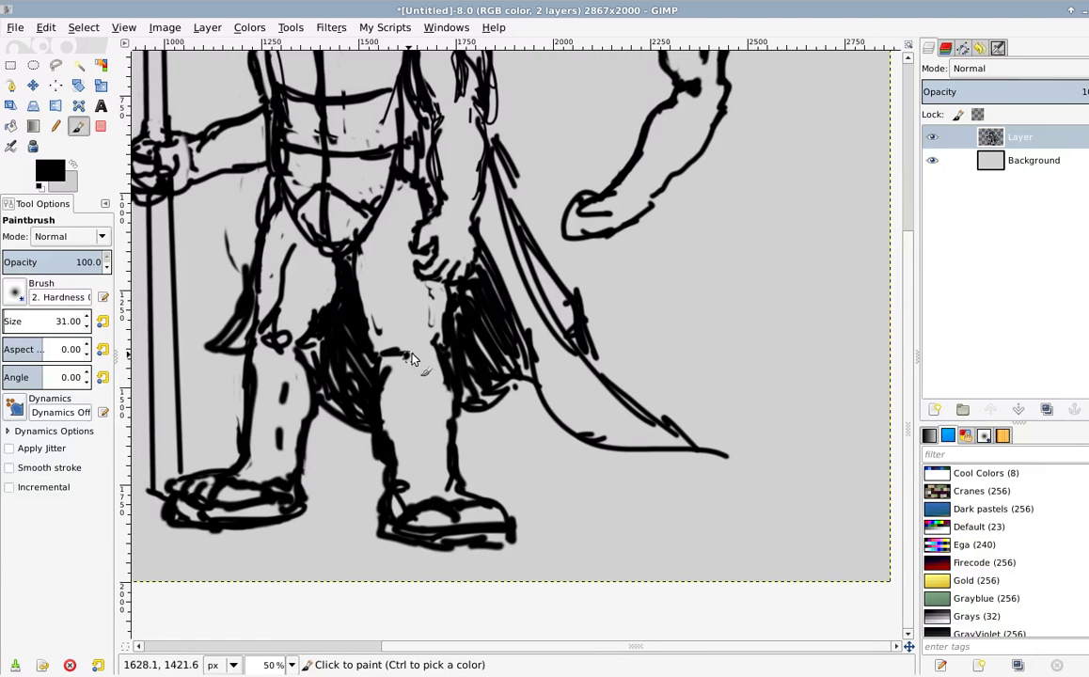
Step: Erase the small loop at the staff-side knee and paint short knee, thigh and shin muscle marks on both legs
key("shift+e")
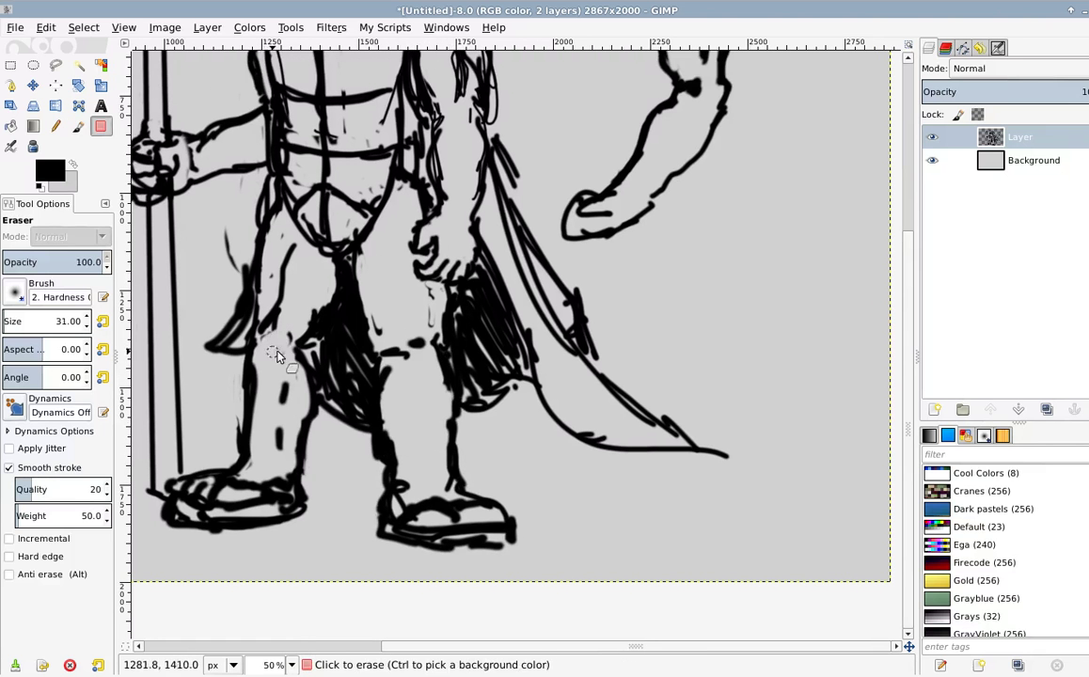
key("shift+]")
mouse_move(282, 339)
left_mouse_down()
mouse_move(272, 341)
mouse_move(278, 372)
left_mouse_up()
key("p")
key("shift+[")
mouse_move(407, 356)
left_mouse_down()
mouse_move(412, 374)
mouse_move(433, 377)
mouse_move(413, 453)
left_mouse_up()
mouse_move(316, 301)
left_mouse_down()
mouse_move(310, 394)
mouse_move(327, 395)
left_mouse_up()
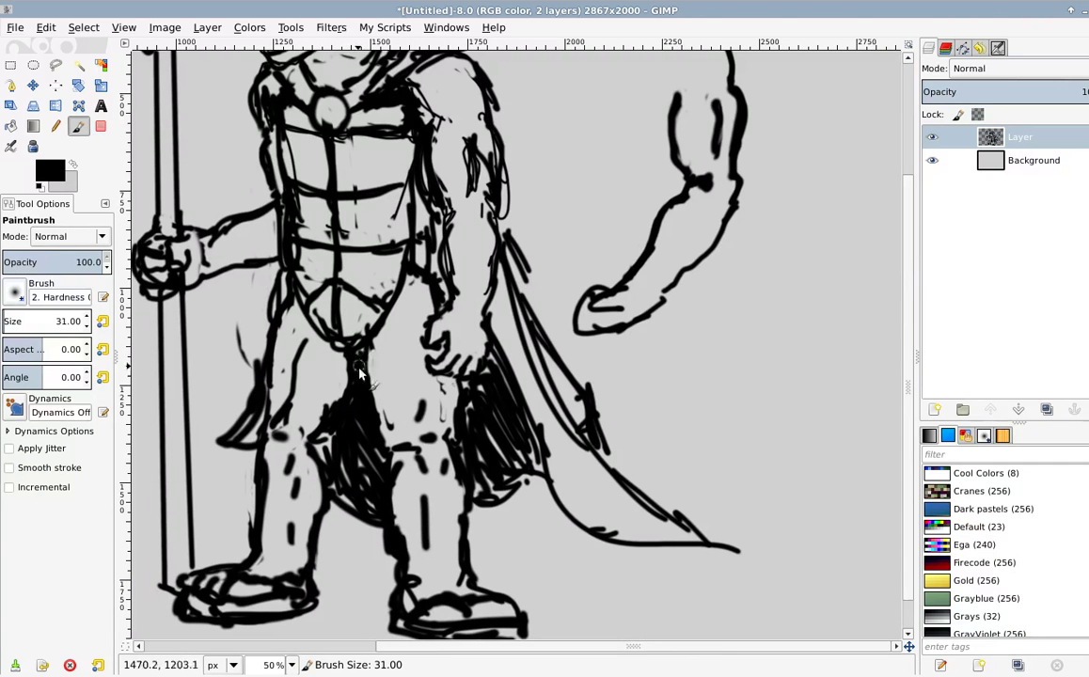
Step: Fill the gap between the turtle's torso and lowered arm with solid black at size 31
scroll(356, 352, "up", 3)
scroll(376, 343, "left", 2)
mouse_move(460, 370)
left_mouse_down()
mouse_move(435, 307)
mouse_move(425, 395)
mouse_move(474, 344)
mouse_move(480, 319)
mouse_move(474, 383)
mouse_move(498, 377)
mouse_move(471, 402)
mouse_move(486, 405)
mouse_move(498, 443)
mouse_move(483, 385)
mouse_move(482, 400)
mouse_move(487, 426)
mouse_move(495, 347)
left_mouse_up()
scroll(436, 310, "up", 2)
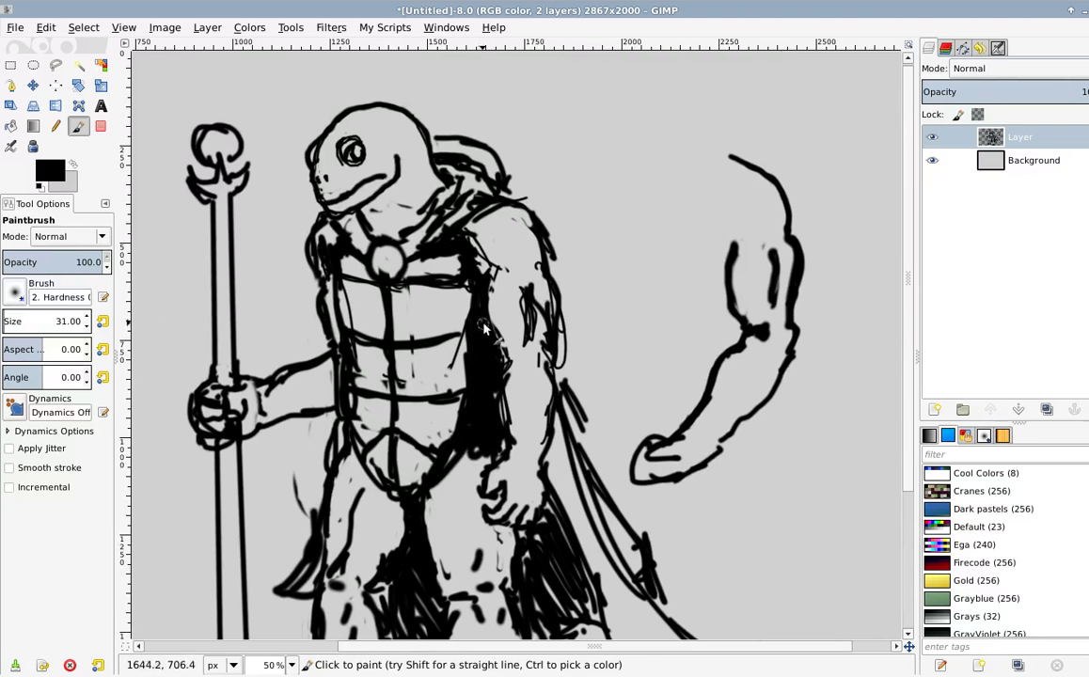
scroll(480, 324, "down", 3)
scroll(413, 368, "up", 2)
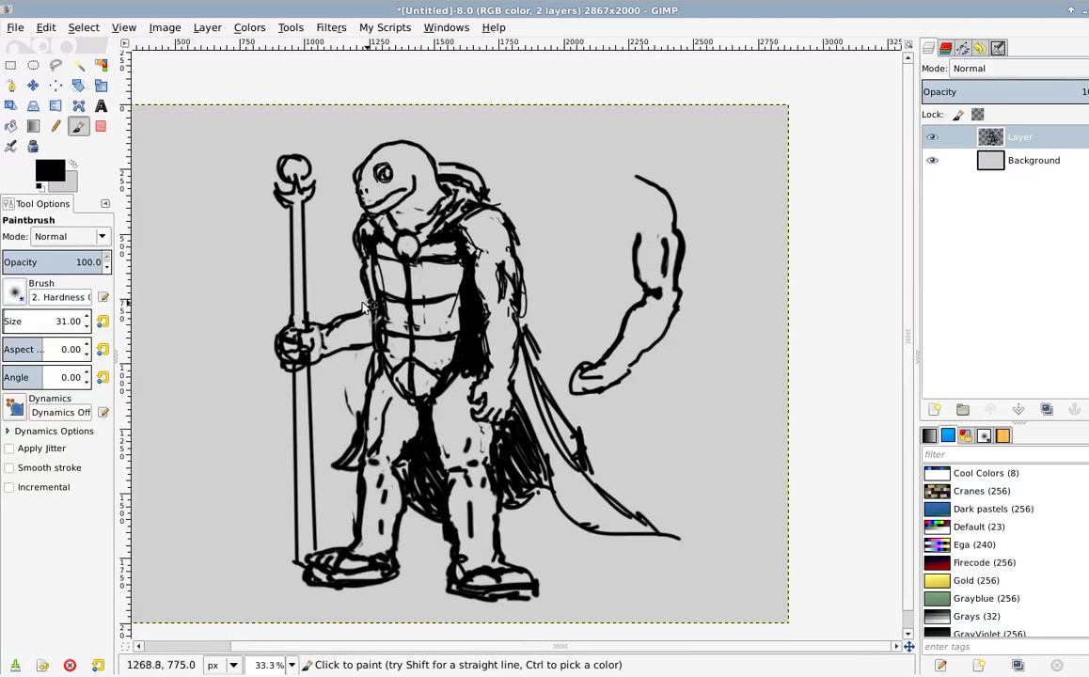
left_click_drag(339, 341, 390, 329)
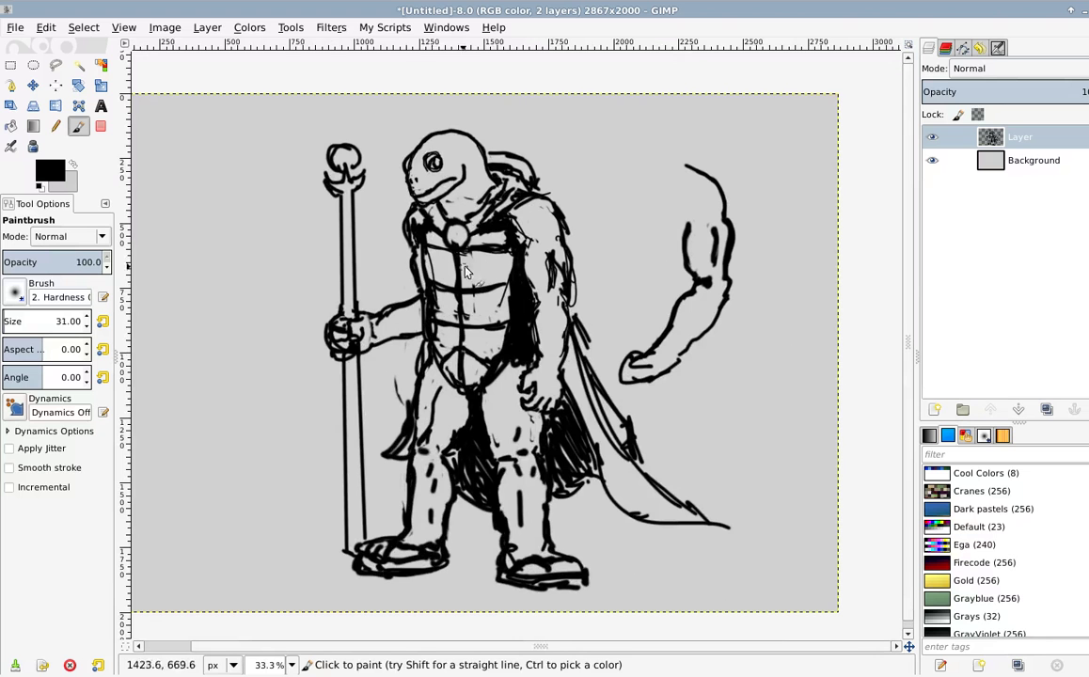
left_click_drag(527, 280, 410, 310)
Step: Erase the practice arm beside the turtle with the Eraser enlarged to size 131
key("shift+e")
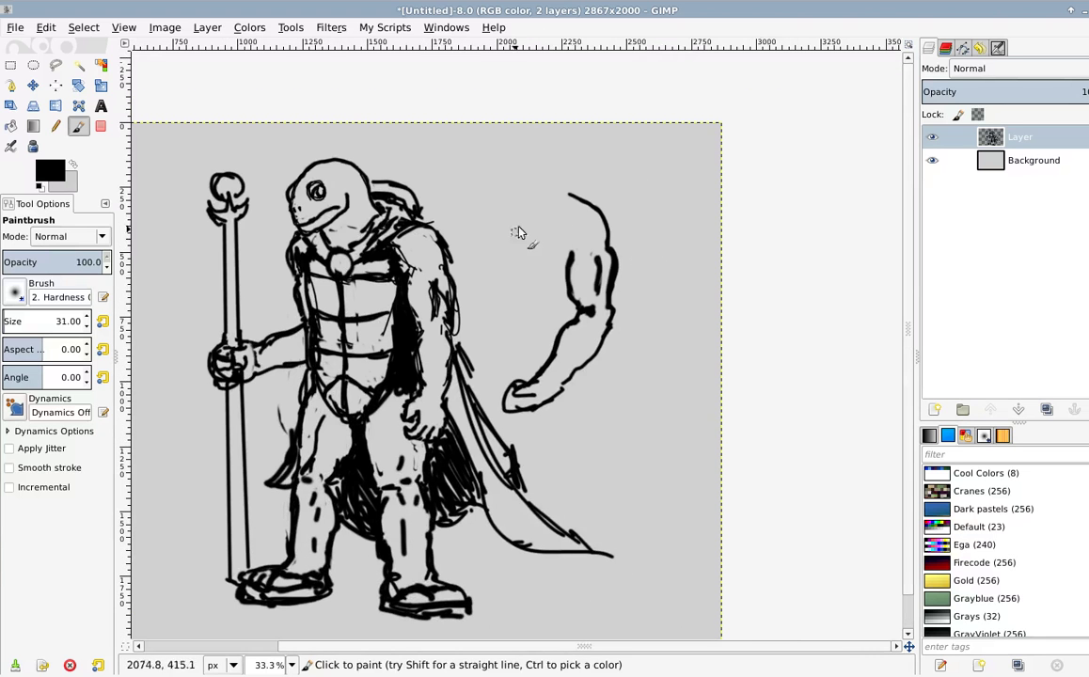
key("shift+bracketright")
key("bracketright")
key("bracketright")
key("bracketright")
key("bracketright")
mouse_move(606, 231)
left_mouse_down()
mouse_move(565, 192)
mouse_move(620, 292)
mouse_move(526, 406)
mouse_move(513, 381)
mouse_move(576, 270)
left_mouse_up()
left_click_drag(526, 414, 609, 391)
Step: Flip the drawing horizontally and back to check the figure's proportions
key("h")
scroll(522, 313, "left", 3)
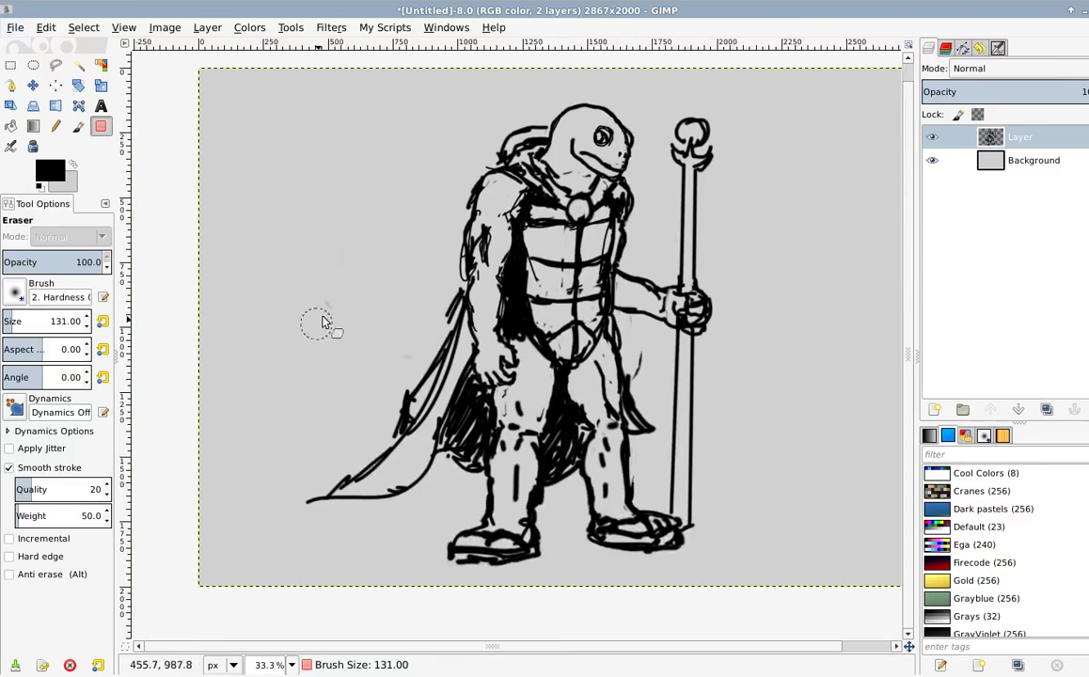
scroll(522, 358, "right", 1)
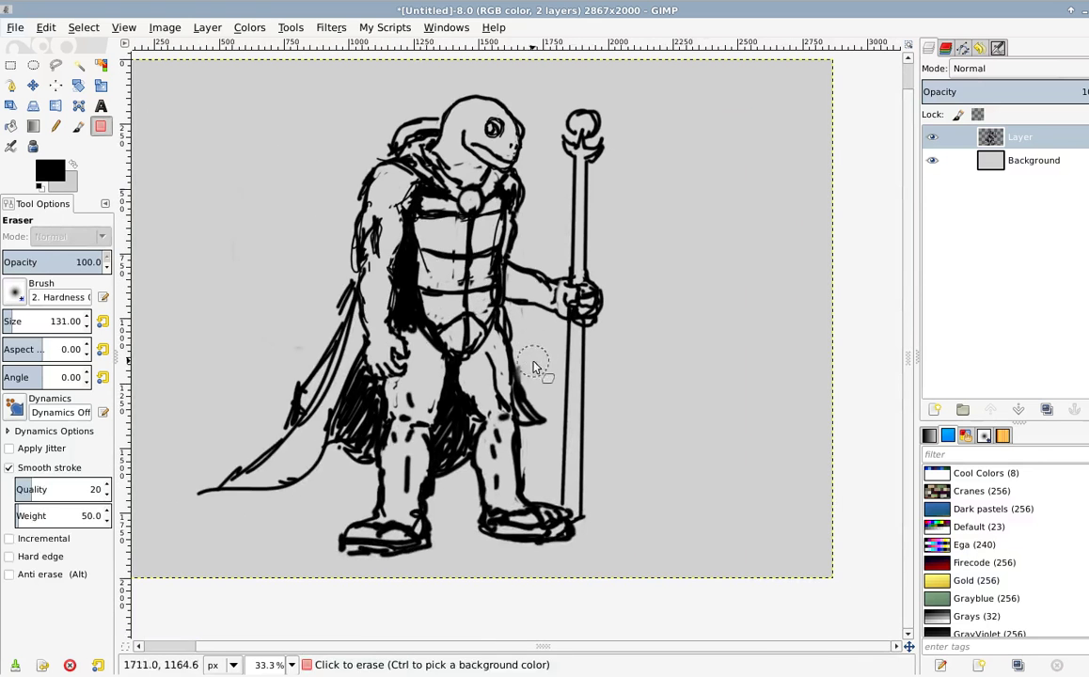
key("p")
mouse_move(378, 304)
left_mouse_down()
mouse_move(374, 315)
mouse_move(403, 338)
left_mouse_up()
key("h")
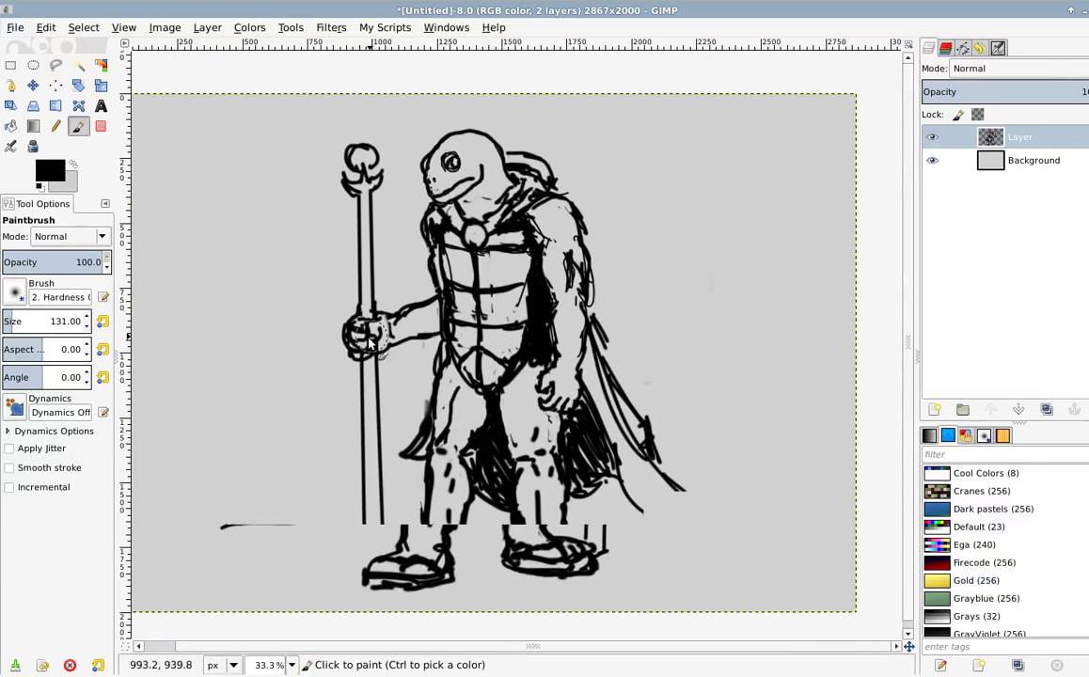
Step: Mirror the whole turtle drawing horizontally again so it faces the opposite way
left_click_drag(371, 362, 347, 378)
mouse_move(291, 412)
left_mouse_down()
mouse_move(387, 382)
mouse_move(304, 422)
left_mouse_up()
key("h")
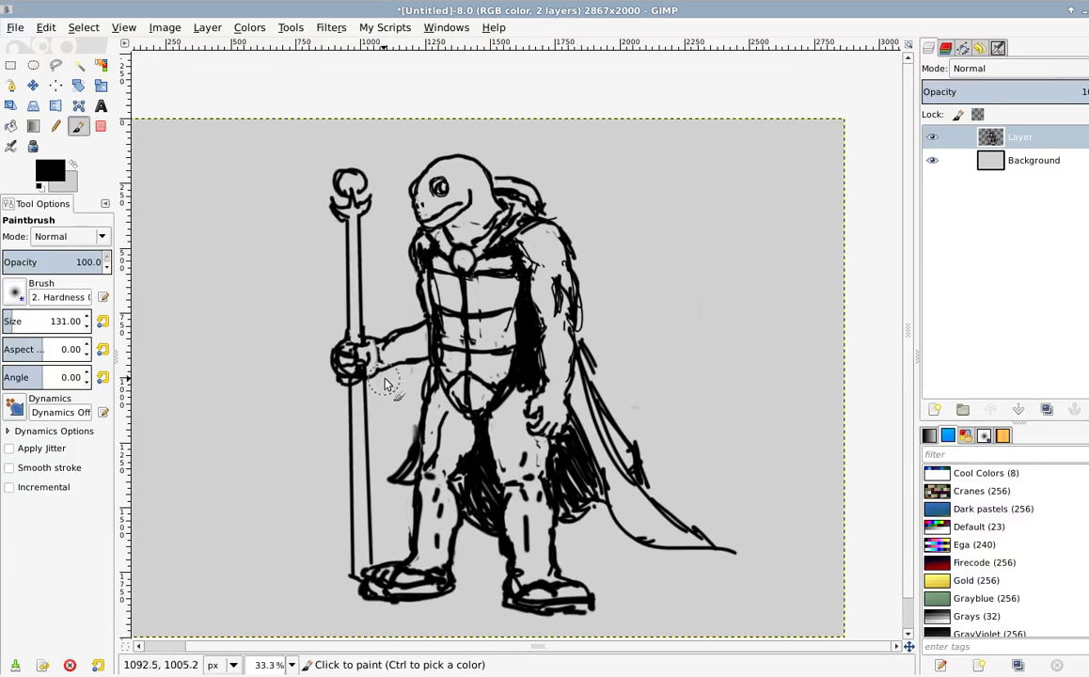
left_click_drag(377, 410, 440, 342)
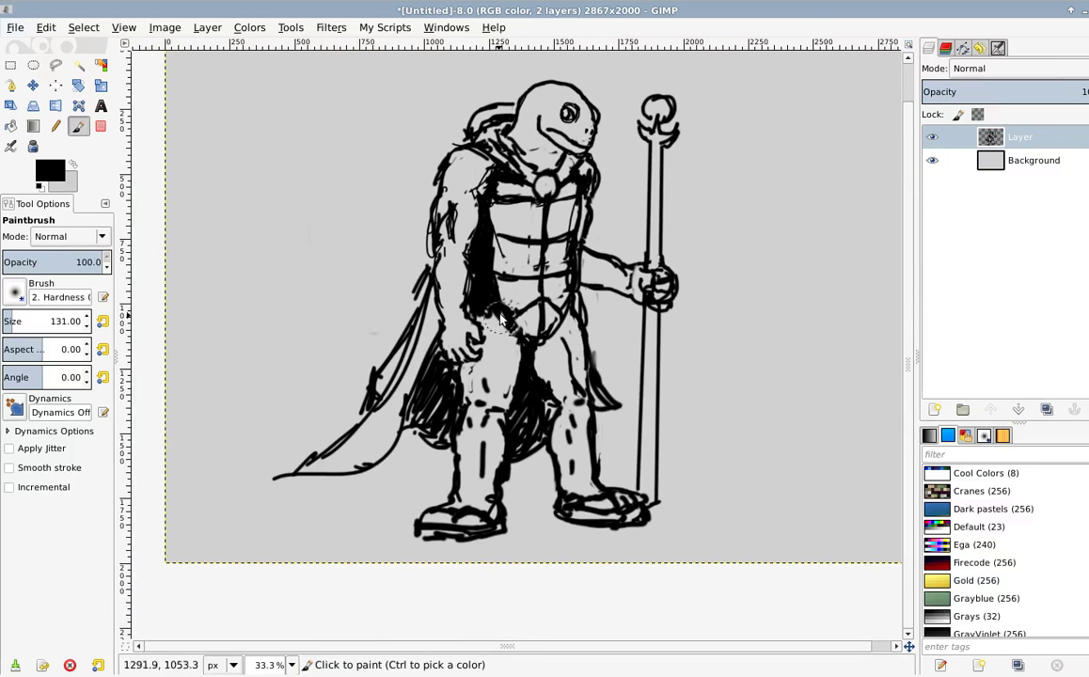
Step: Darken the long fold of the trailing cape and reduce the Paintbrush to size 21
key("bracketleft")
key("bracketleft")
key("bracketleft")
key("bracketleft")
key("bracketleft")
key("bracketleft")
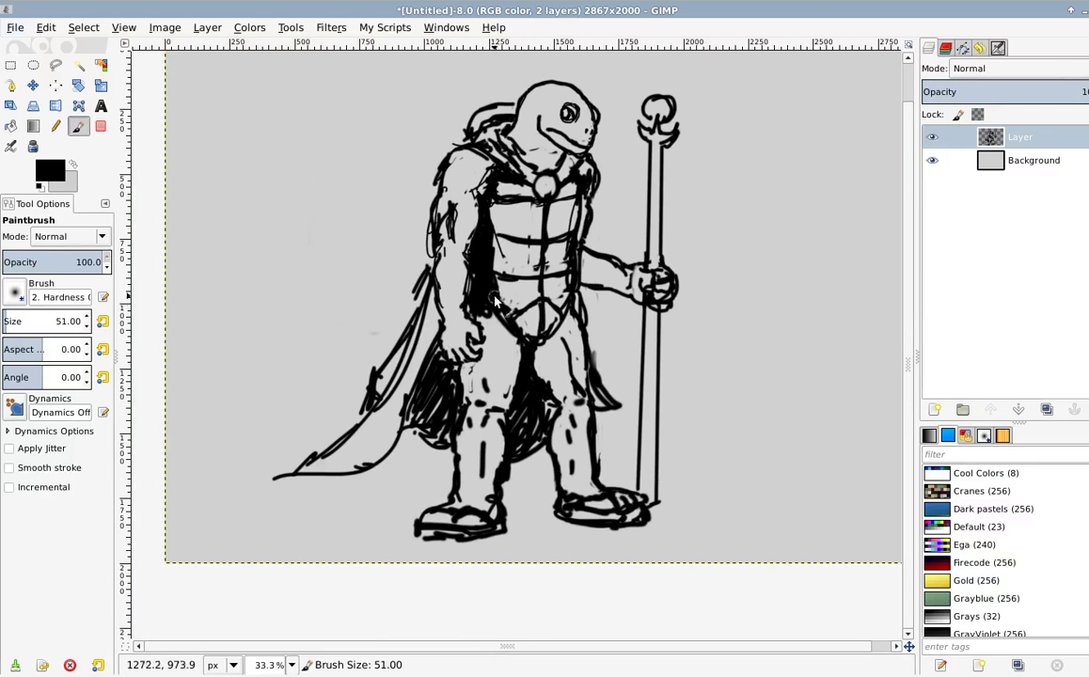
scroll(423, 301, "up", 1)
mouse_move(423, 303)
left_mouse_down()
mouse_move(464, 231)
mouse_move(384, 454)
mouse_move(242, 538)
mouse_move(294, 531)
left_mouse_up()
key("bracketleft")
key("bracketleft")
key("bracketleft")
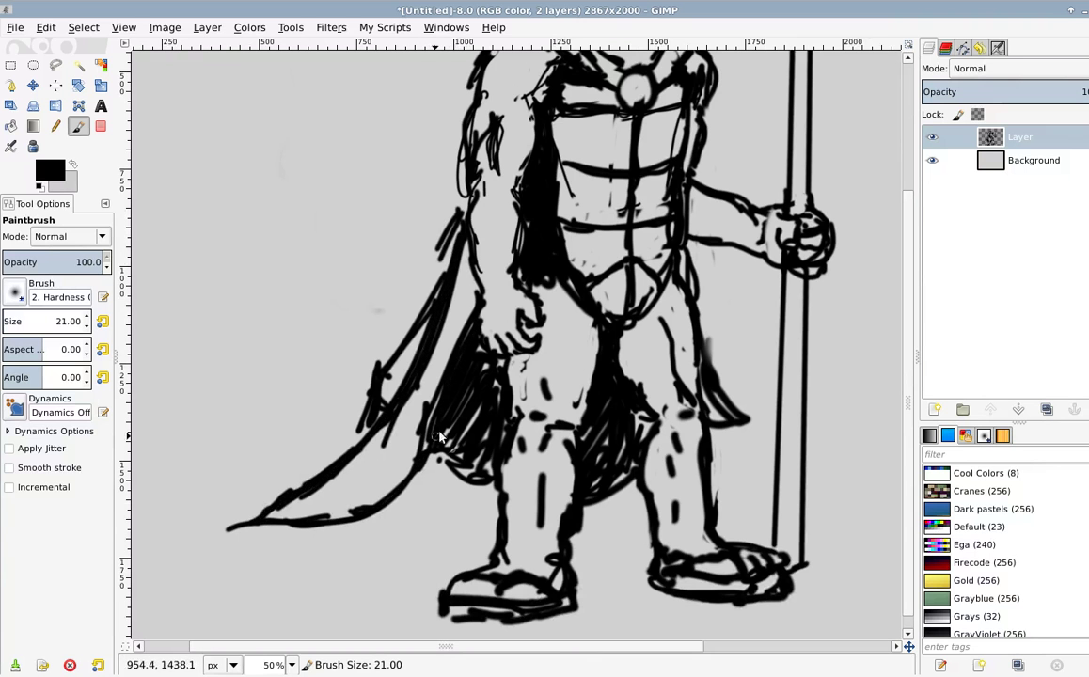
Step: Erase the stray lines along the cape's outer edge and the back of the lowered arm with the Eraser at size 21
key("shift+e")
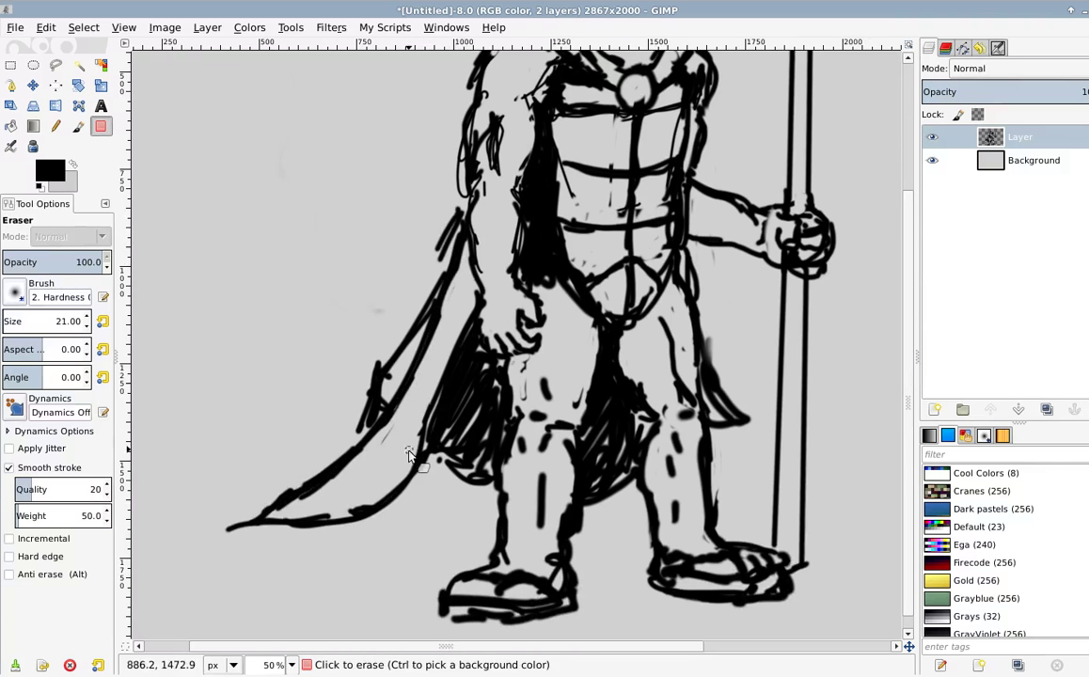
left_click_drag(356, 430, 365, 395)
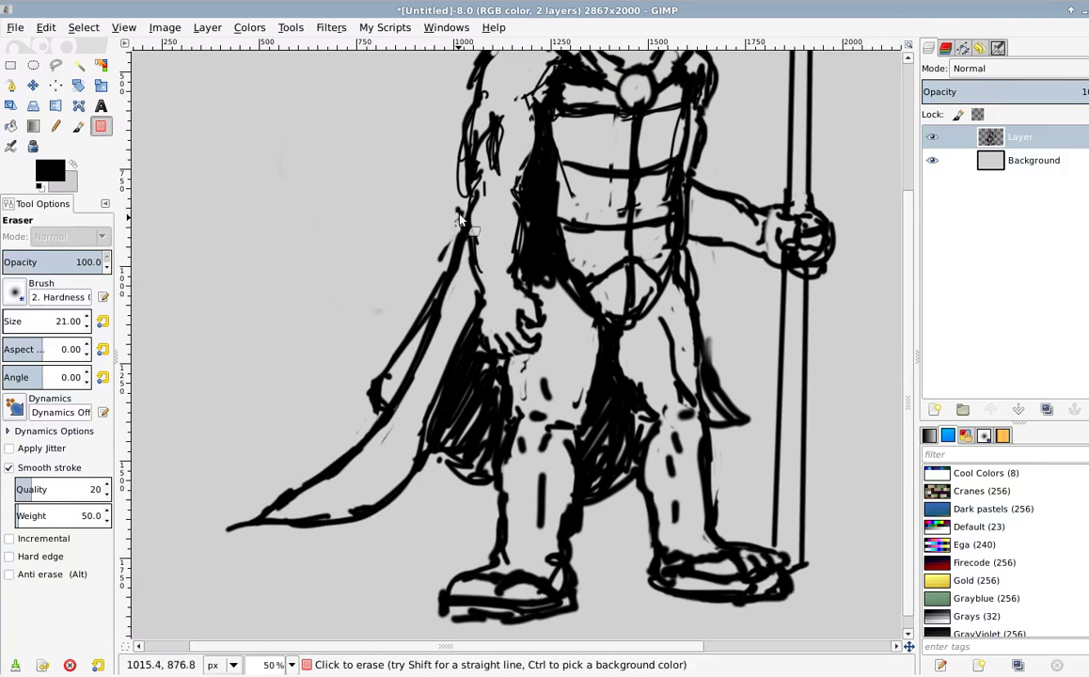
left_click_drag(451, 221, 390, 394)
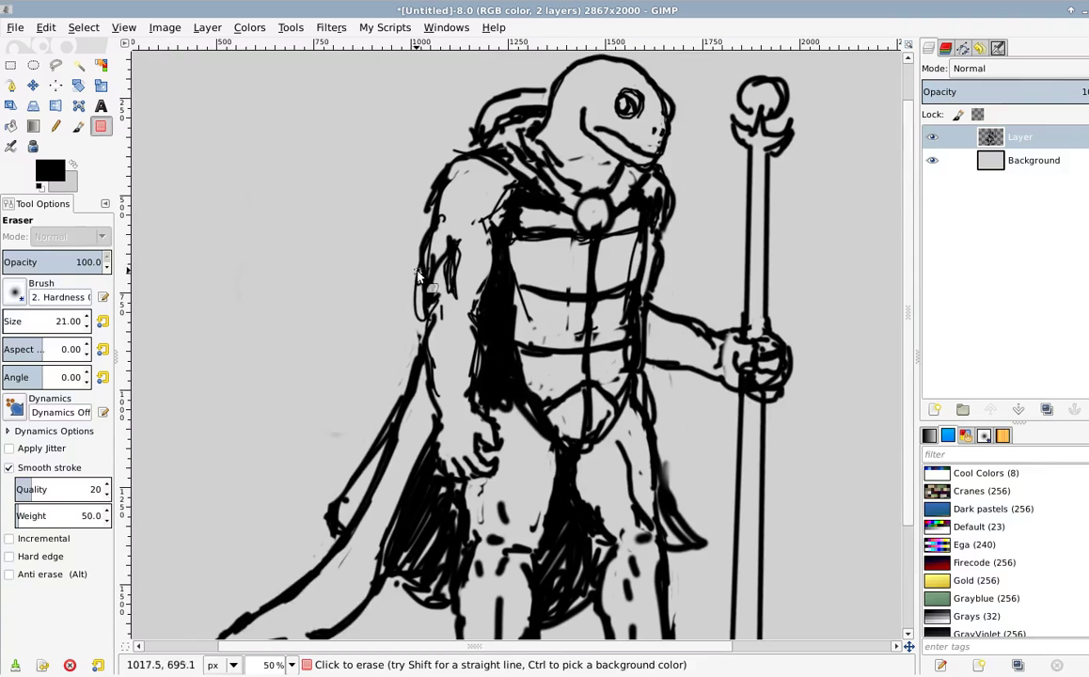
left_click_drag(417, 287, 414, 326)
mouse_move(435, 277)
left_mouse_down()
mouse_move(442, 170)
mouse_move(426, 210)
mouse_move(452, 188)
left_mouse_up()
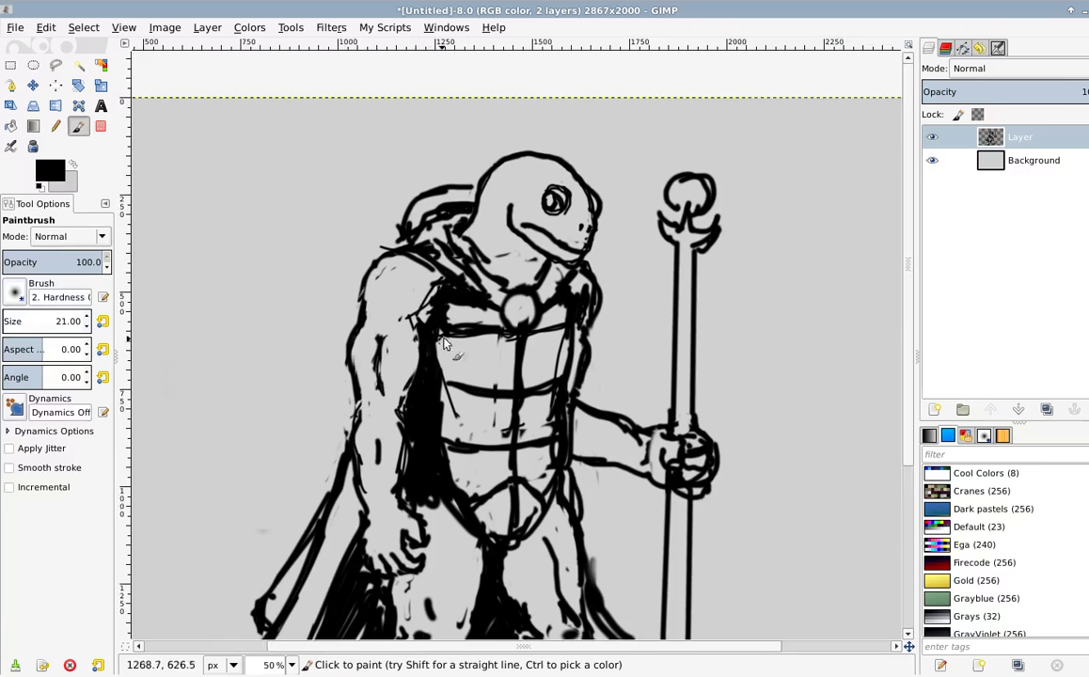
Step: Sketch a rounded head with two horizontal mask lines in the empty area behind the turtle, using Paintbrush size 21
scroll(444, 339, "down", 2)
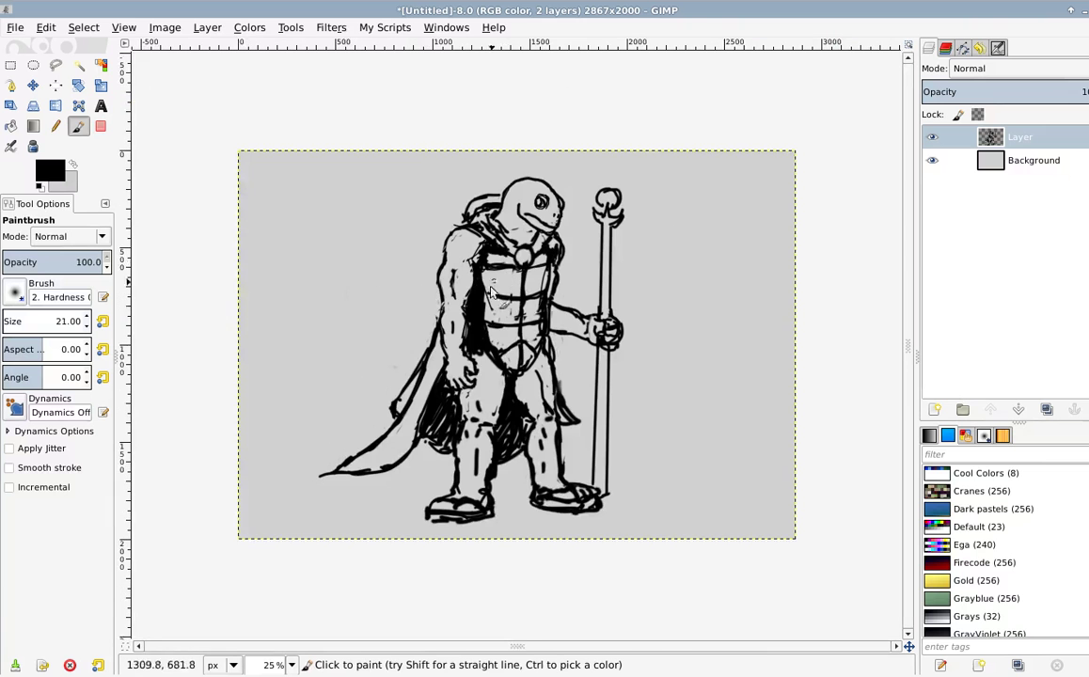
left_click_drag(456, 355, 446, 382)
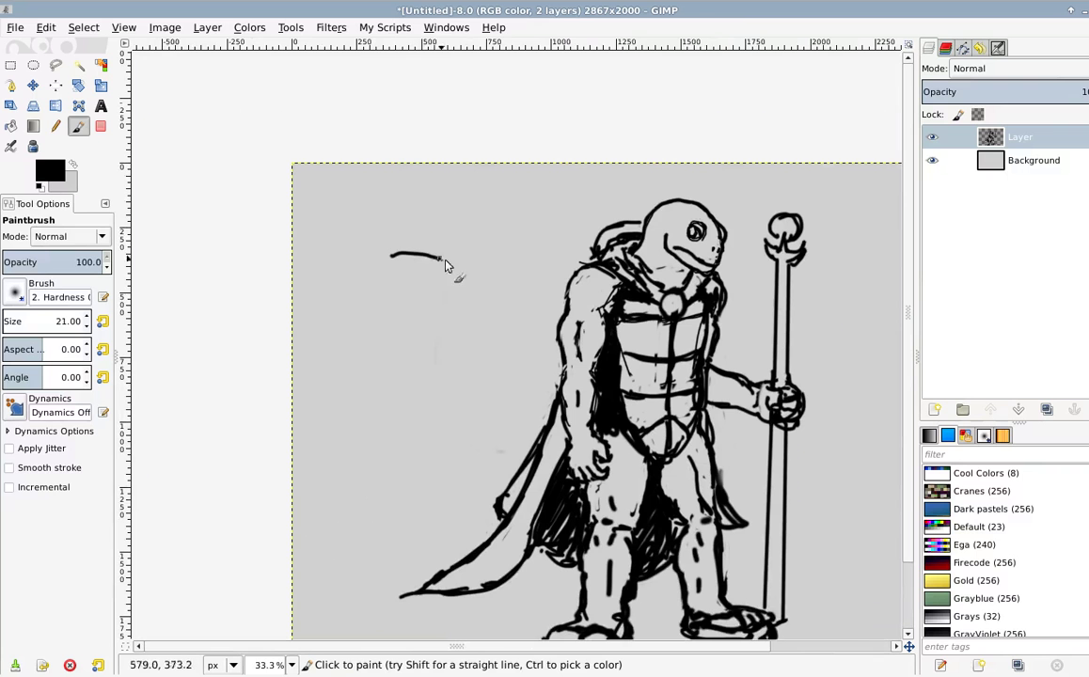
mouse_move(447, 266)
left_mouse_down()
mouse_move(370, 286)
mouse_move(388, 253)
mouse_move(442, 256)
left_mouse_up()
scroll(409, 271, "up", 1)
left_click_drag(365, 272, 462, 284)
mouse_move(357, 293)
left_mouse_down()
mouse_move(481, 291)
mouse_move(455, 309)
left_mouse_up()
Step: Rework the practice head's lower part with the Eraser at size 41, redrawing the mask's lower edge, chin and frowning mouth at brush size 21
key("shift+e")
key("shift+bracketright")
key("shift+bracketright")
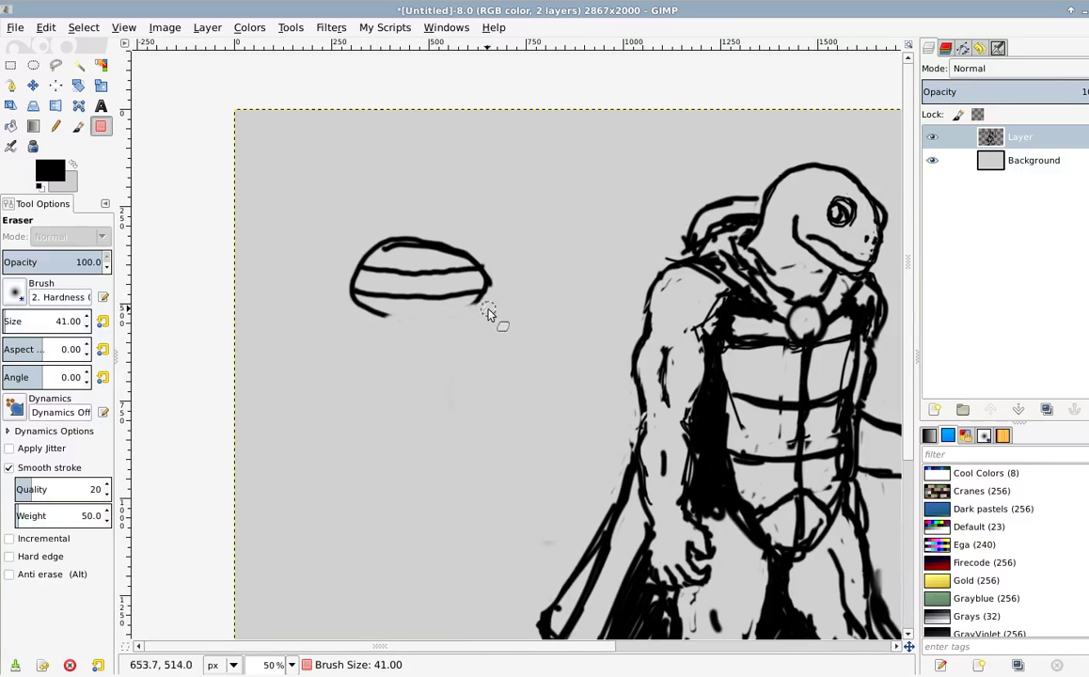
key("p")
key("shift+e")
key("p")
key("bracketleft")
key("bracketleft")
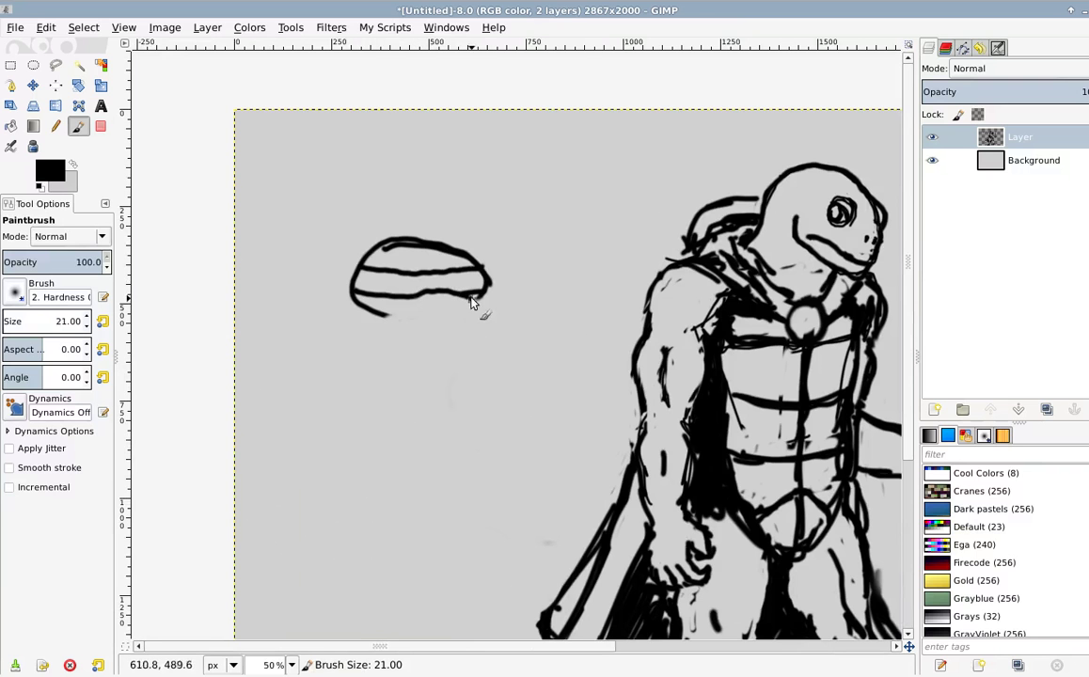
mouse_move(444, 325)
left_mouse_down()
mouse_move(380, 316)
mouse_move(426, 313)
mouse_move(399, 361)
mouse_move(408, 359)
left_mouse_up()
Step: Draw angry slanted eyes inside the practice head's mask and add knotted ribbon tails trailing behind it
scroll(423, 324, "up", 2)
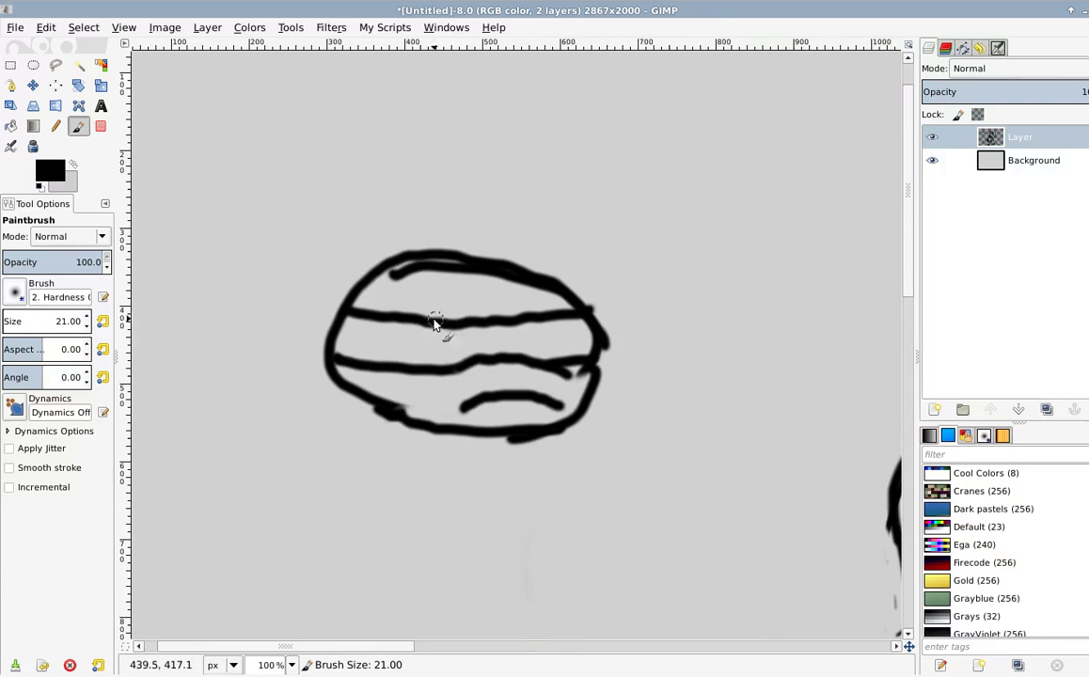
mouse_move(408, 343)
left_mouse_down()
mouse_move(445, 346)
mouse_move(387, 339)
mouse_move(397, 340)
left_mouse_up()
left_click_drag(527, 345, 570, 331)
mouse_move(463, 347)
left_mouse_down()
mouse_move(448, 360)
mouse_move(397, 340)
left_mouse_up()
left_click_drag(525, 347, 560, 365)
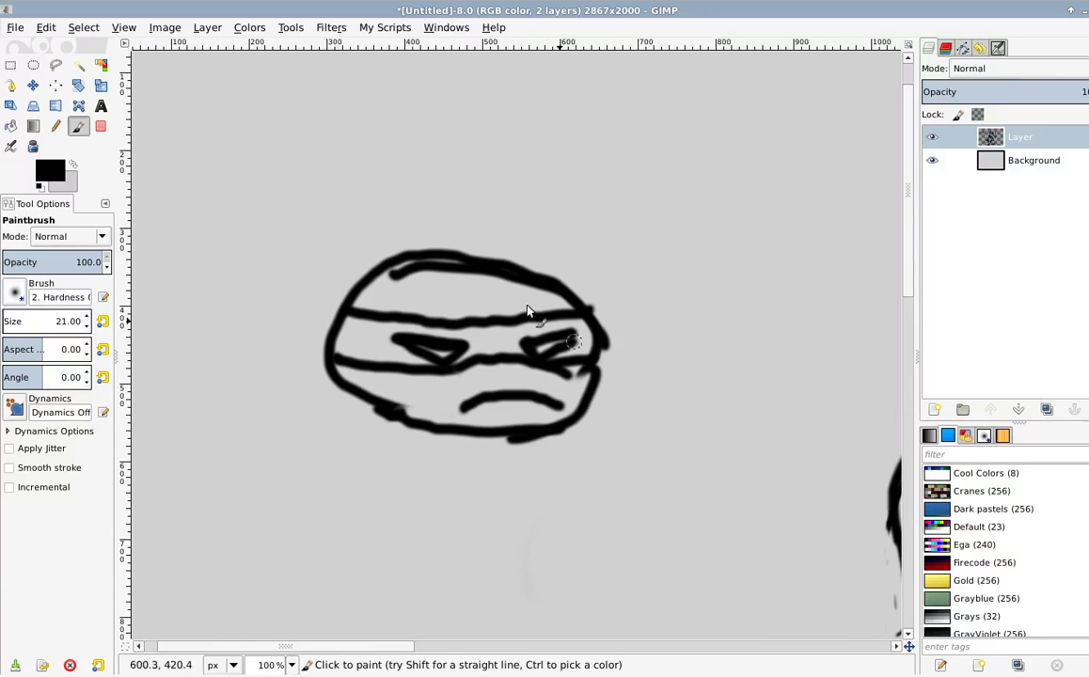
mouse_move(326, 312)
left_mouse_down()
mouse_move(294, 295)
mouse_move(192, 336)
mouse_move(266, 322)
mouse_move(313, 334)
mouse_move(386, 314)
mouse_move(335, 318)
mouse_move(389, 323)
mouse_move(241, 296)
mouse_move(224, 305)
mouse_move(291, 315)
mouse_move(330, 240)
mouse_move(366, 304)
mouse_move(299, 340)
left_mouse_up()
Step: Compare the masked practice head with the full turtle figure
key("minus")
scroll(348, 235, "down", 3)
key("minus")
left_click_drag(602, 297, 431, 355)
scroll(405, 414, "up", 2)
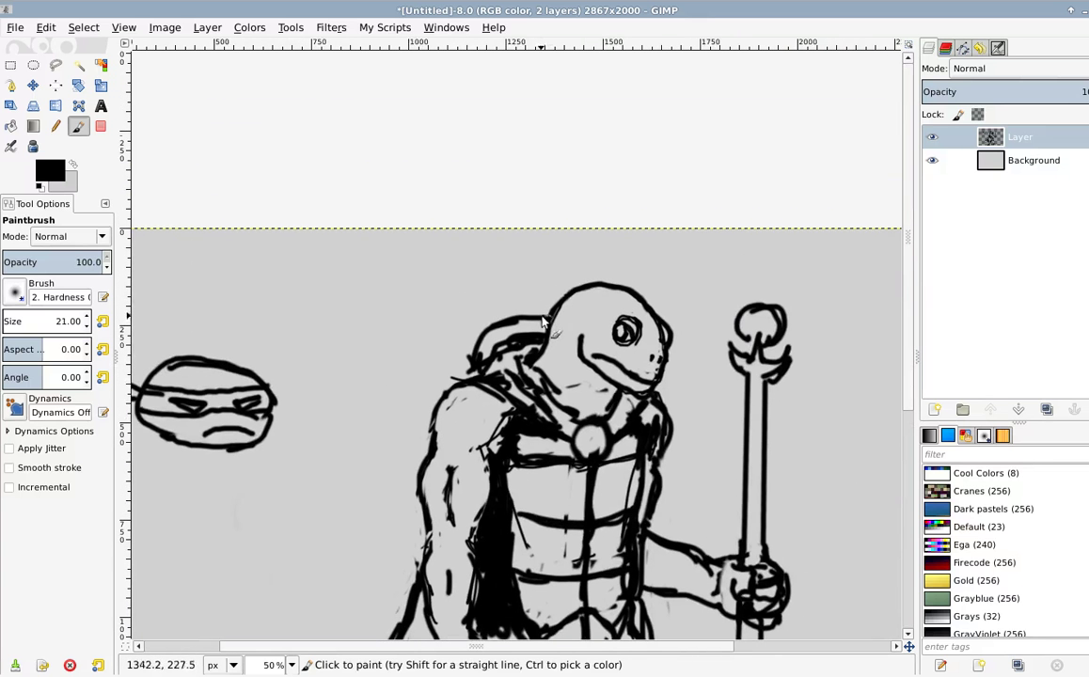
scroll(538, 379, "left", 3)
left_click_drag(617, 514, 638, 340)
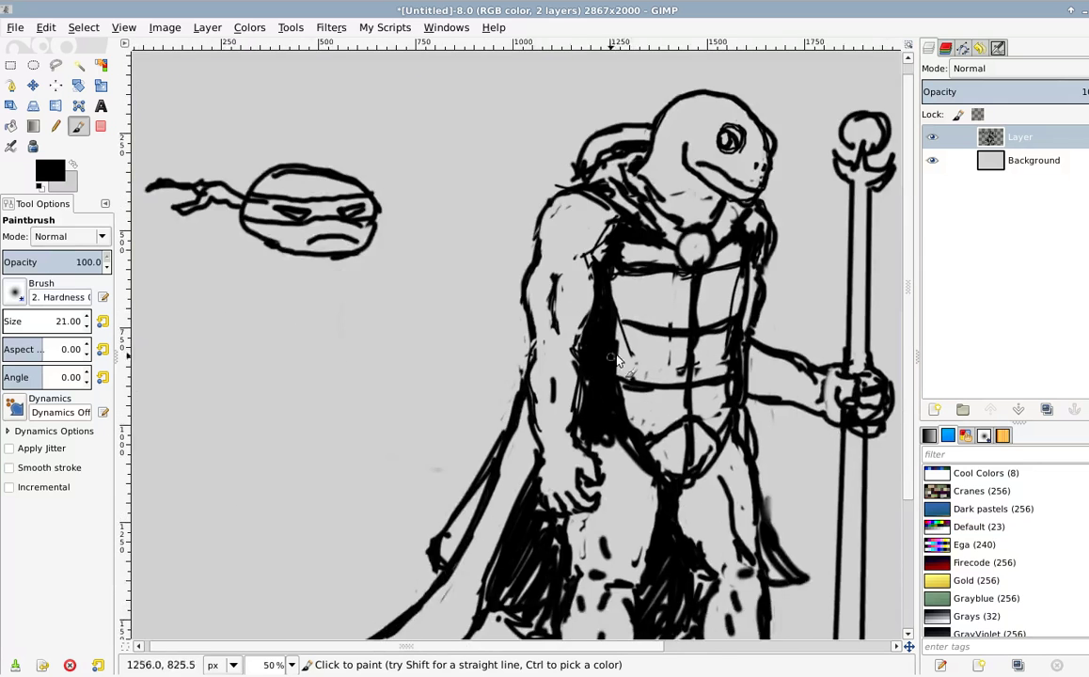
left_click_drag(668, 282, 580, 362)
scroll(593, 232, "down", 3)
scroll(442, 340, "left", 3)
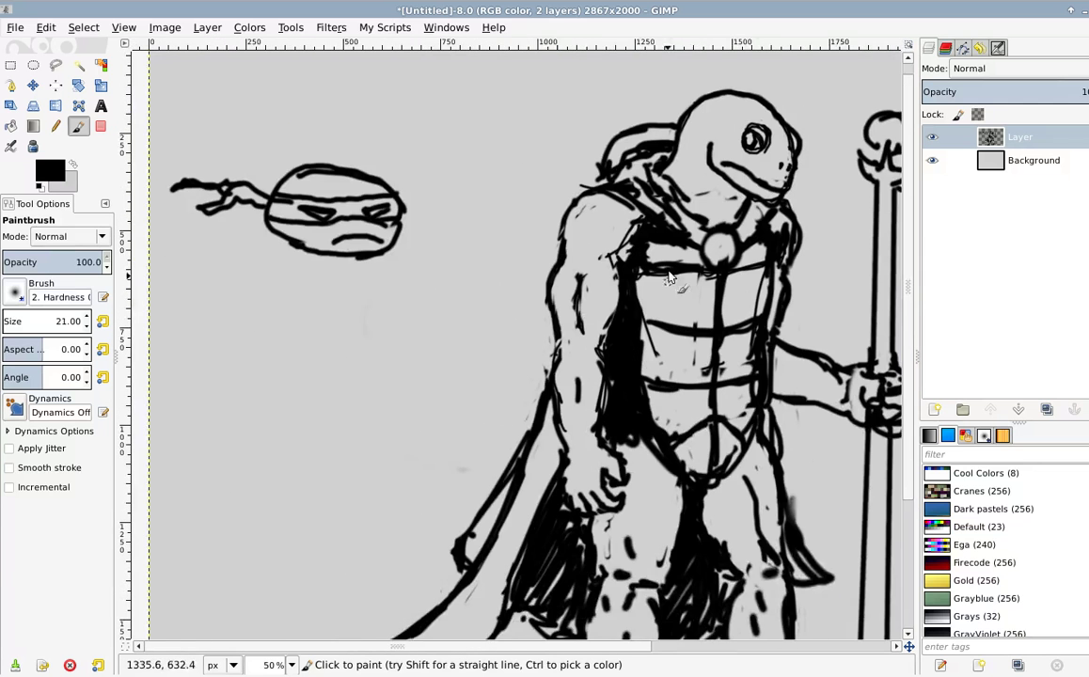
Step: Erase the entire masked practice head beside the turtle with a greatly enlarged Eraser
scroll(384, 323, "up", 2)
key("shift+e")
left_click_drag(345, 319, 433, 310)
key("shift+bracketright")
key("shift+bracketright")
key("shift+bracketright")
key("shift+bracketright")
key("shift+bracketright")
key("shift+bracketright")
key("shift+bracketright")
key("shift+bracketright")
key("shift+bracketright")
key("shift+bracketright")
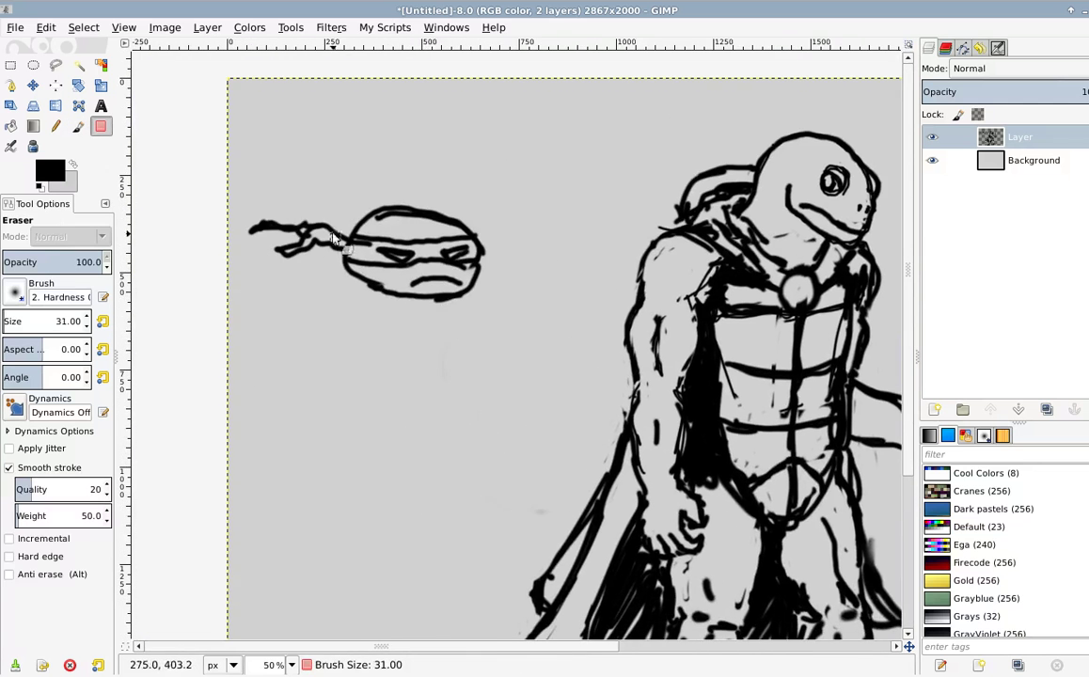
mouse_move(276, 227)
left_mouse_down()
mouse_move(288, 271)
mouse_move(298, 224)
mouse_move(261, 230)
mouse_move(329, 259)
mouse_move(354, 240)
mouse_move(384, 266)
mouse_move(423, 235)
mouse_move(447, 283)
mouse_move(498, 277)
left_mouse_up()
Step: Refine the outline of the hood behind the turtle's neck, working down to Paintbrush size 11
scroll(355, 353, "right", 3)
key("p")
key("bracketleft")
key("bracketleft")
key("bracketleft")
key("bracketleft")
key("bracketleft")
key("bracketleft")
key("bracketleft")
key("bracketleft")
key("bracketleft")
key("bracketleft")
key("bracketleft")
key("bracketleft")
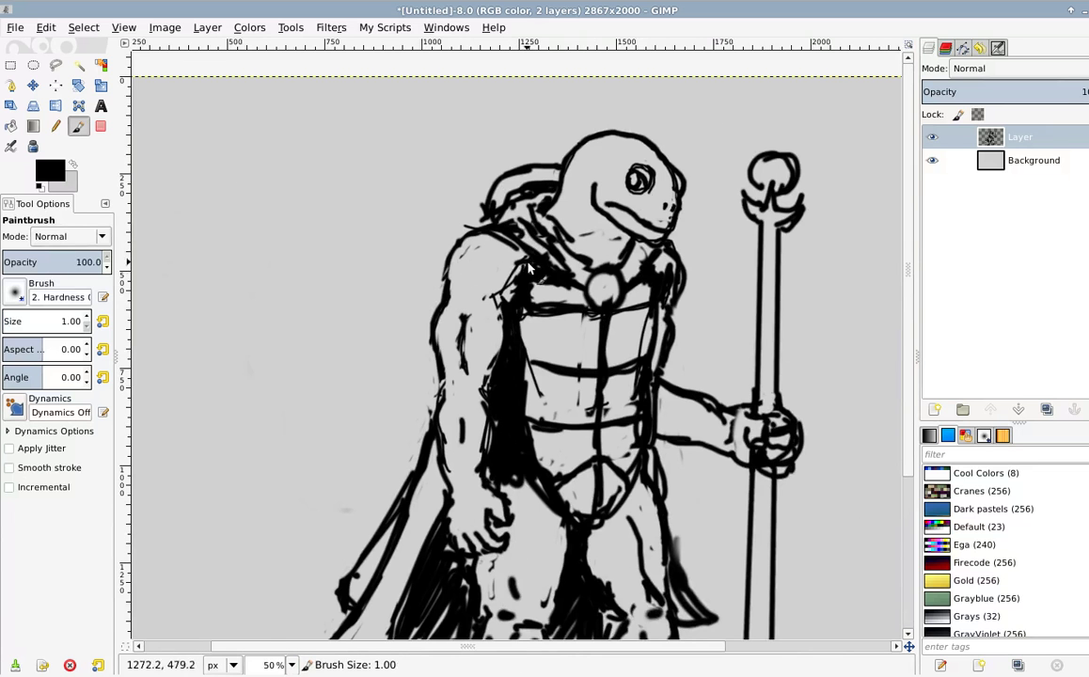
key("bracketright")
scroll(526, 266, "right", 2)
key("shift+e")
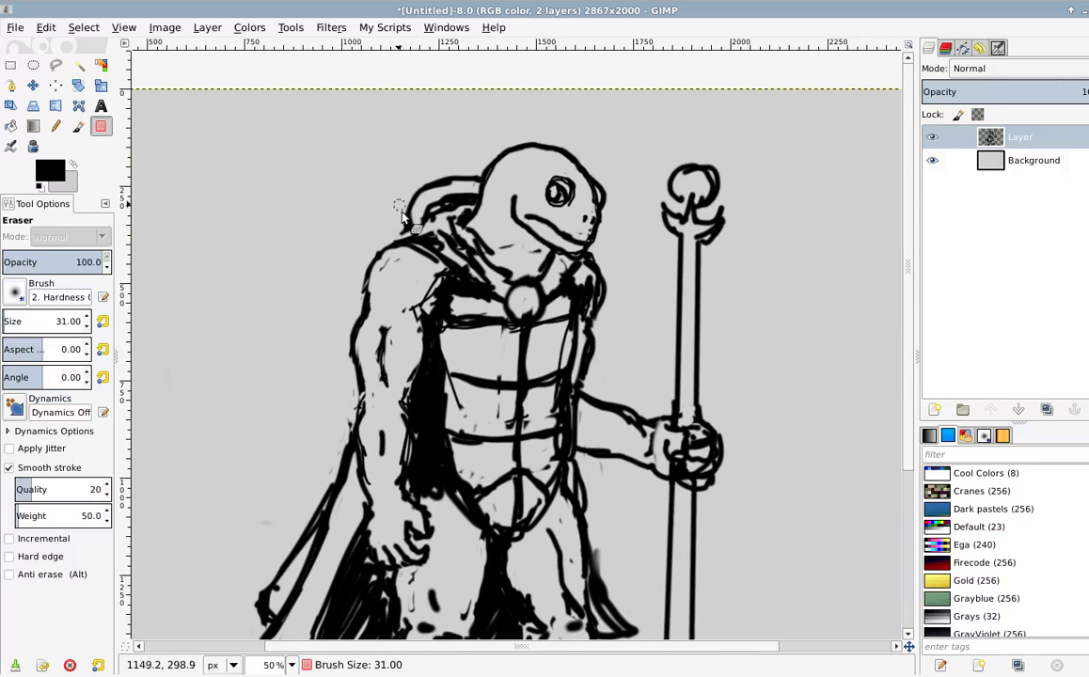
key("p")
key("bracketleft")
key("bracketleft")
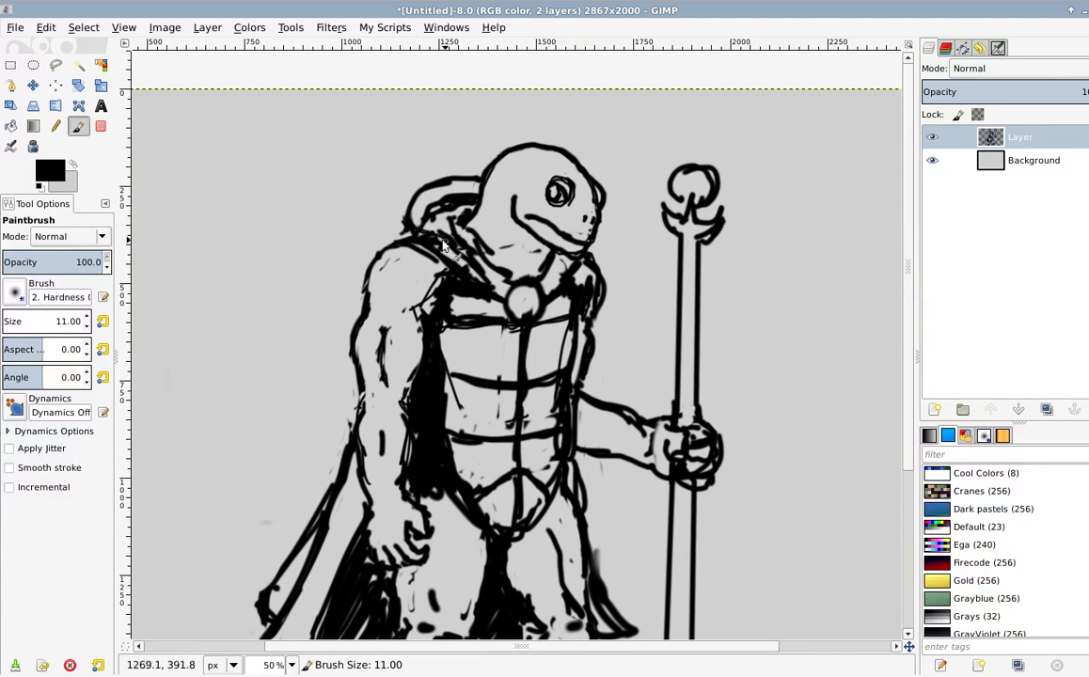
Step: Erase overlapping lines inside the hood at size 11 and retouch its folds with the Paintbrush
key("shift+e")
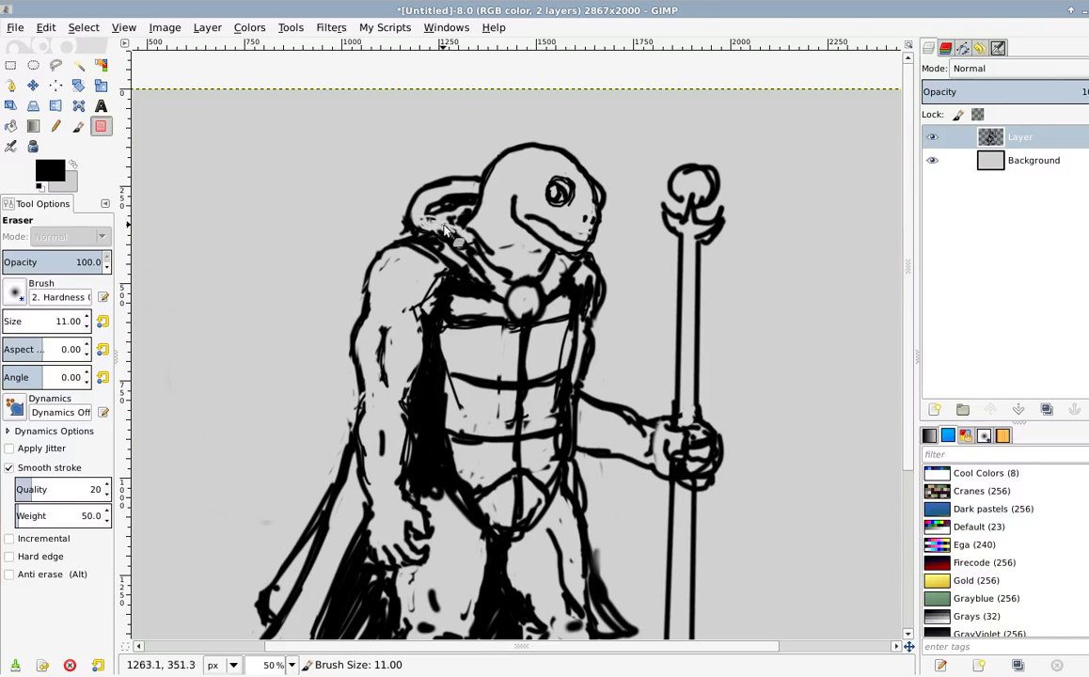
key("bracketright")
key("p")
left_click_drag(506, 297, 403, 372)
left_click_drag(476, 337, 486, 351)
Step: Fill the cape's shadowed inside behind the legs with solid black using Paintbrush size 31
scroll(451, 325, "down", 3)
scroll(463, 369, "up", 2)
key("bracketright")
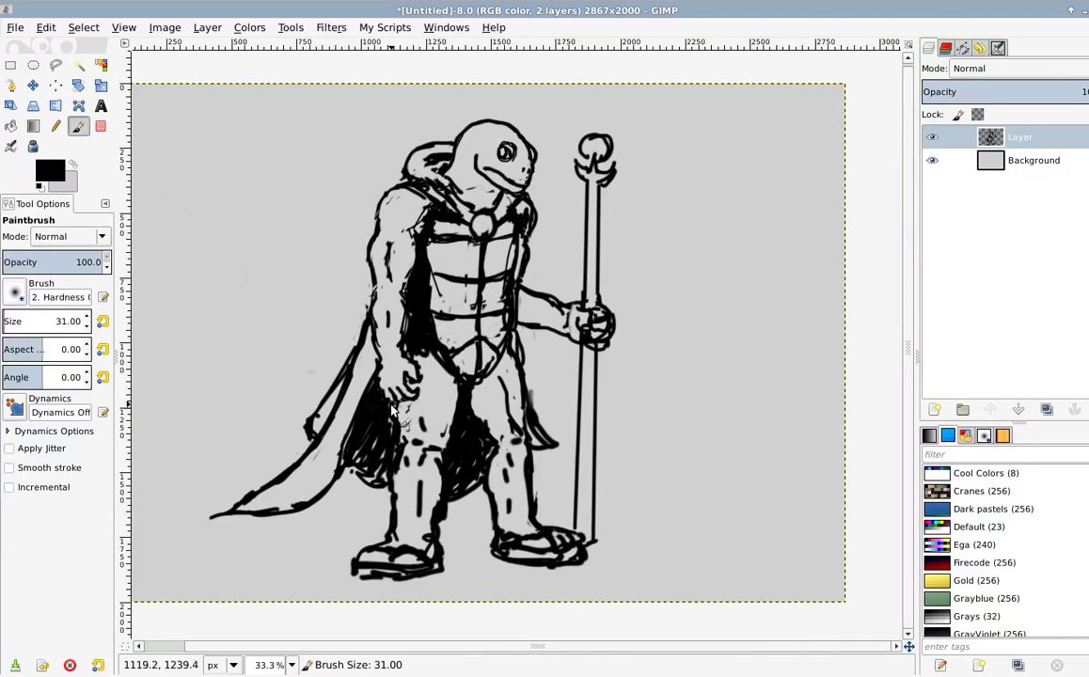
mouse_move(388, 428)
left_mouse_down()
mouse_move(355, 435)
mouse_move(337, 421)
mouse_move(339, 442)
mouse_move(371, 466)
mouse_move(386, 441)
left_mouse_up()
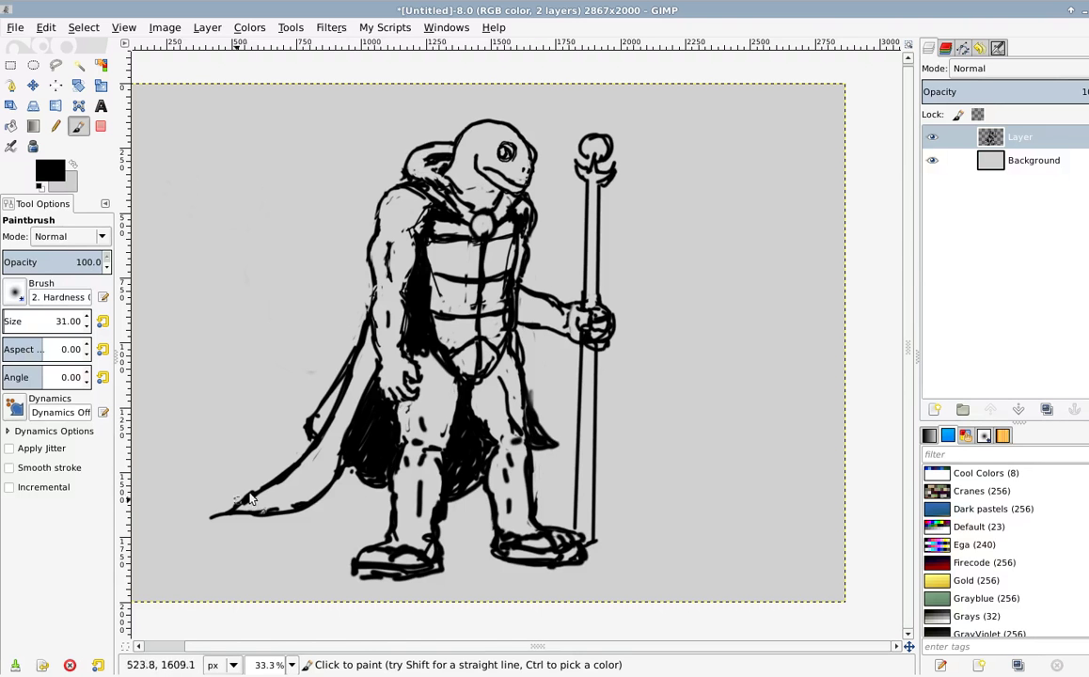
left_click_drag(464, 263, 411, 247)
scroll(415, 254, "down", 1)
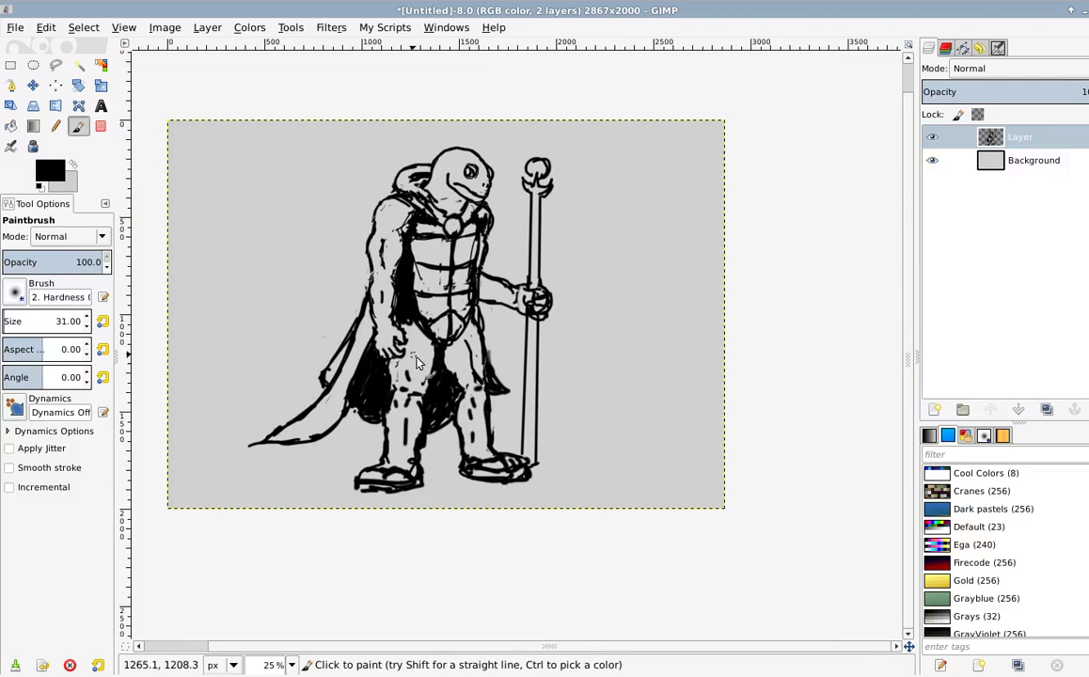
Step: Flip the drawing horizontally and back to check the figure's overall balance
mouse_move(449, 282)
left_mouse_down()
mouse_move(390, 376)
mouse_move(436, 287)
mouse_move(439, 298)
left_mouse_up()
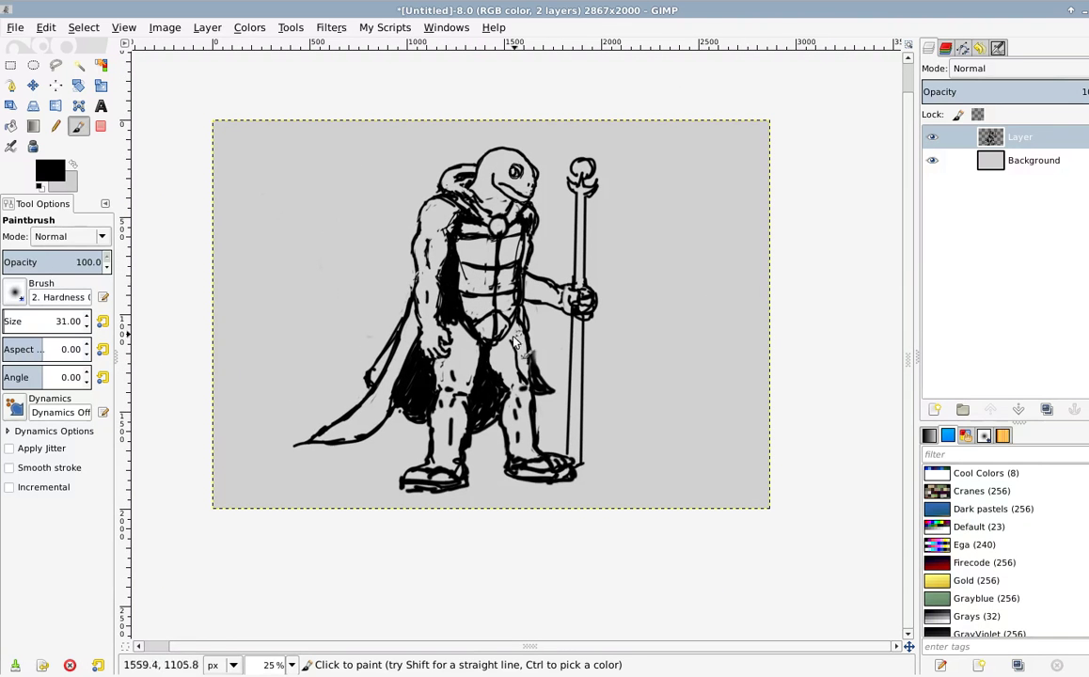
scroll(459, 292, "up", 2)
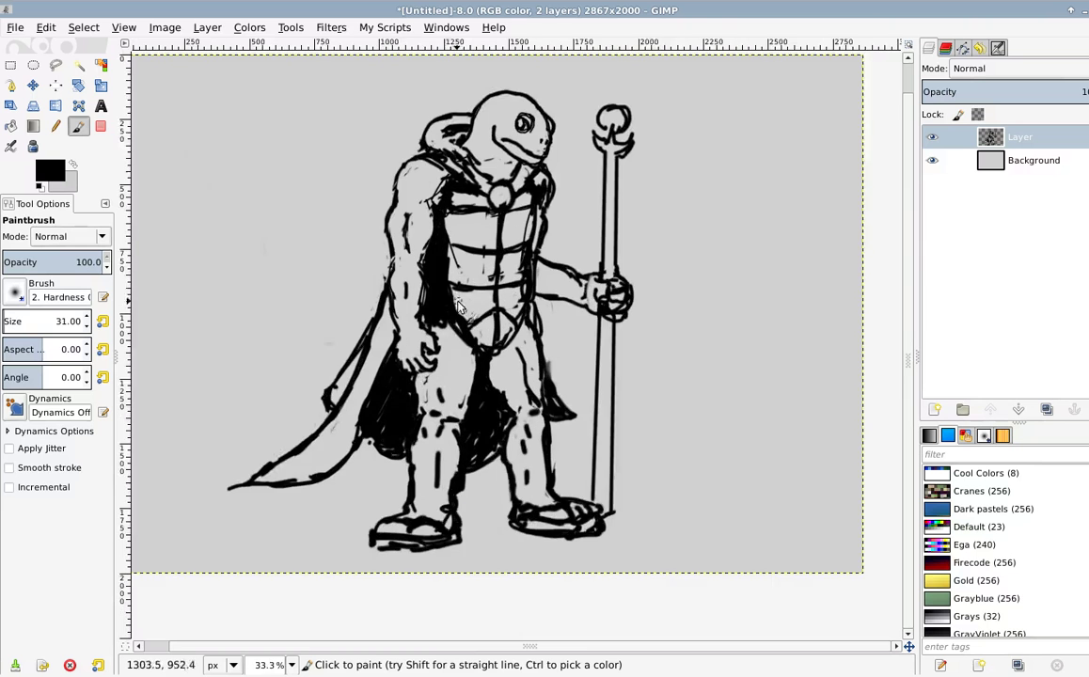
scroll(500, 341, "down", 3)
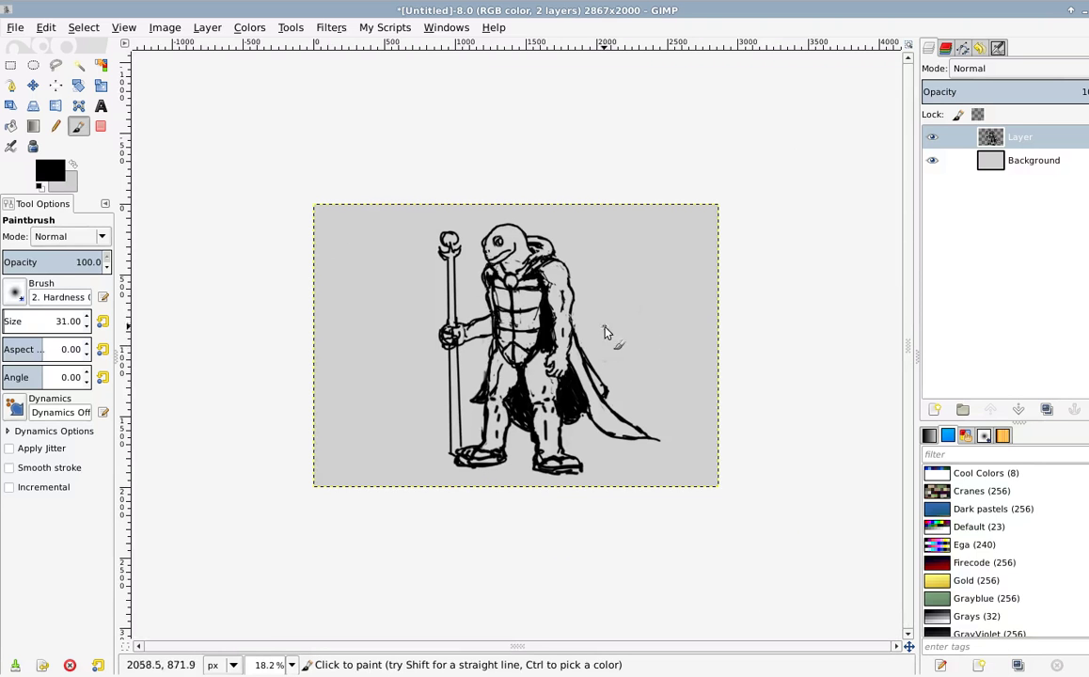
scroll(498, 338, "down", 2)
key("shift+f")
scroll(479, 328, "up", 1, "ctrl")
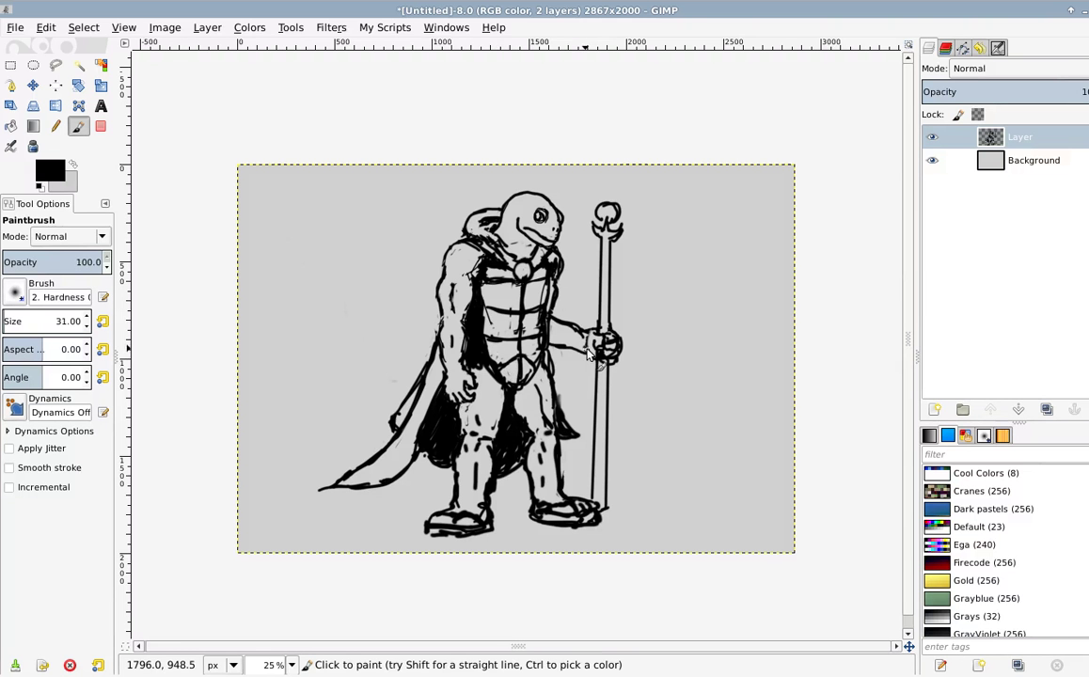
Step: Draw a spiked crown with a round jewel in its tall centre piece on the turtle's head at brush size 31
mouse_move(511, 251)
left_mouse_down()
mouse_move(488, 275)
mouse_move(485, 299)
left_mouse_up()
scroll(505, 241, "up", 2)
left_click_drag(444, 197, 530, 194)
left_click_drag(422, 163, 435, 195)
mouse_move(538, 155)
left_mouse_down()
mouse_move(533, 183)
mouse_move(444, 184)
left_mouse_up()
mouse_move(480, 141)
left_mouse_down()
mouse_move(525, 143)
mouse_move(494, 144)
mouse_move(500, 155)
mouse_move(417, 192)
mouse_move(534, 150)
mouse_move(543, 162)
mouse_move(537, 188)
mouse_move(440, 191)
mouse_move(525, 176)
mouse_move(522, 200)
mouse_move(469, 235)
mouse_move(553, 247)
mouse_move(632, 226)
mouse_move(482, 226)
mouse_move(473, 196)
mouse_move(498, 193)
mouse_move(438, 203)
left_mouse_up()
key("shift+e")
key("minus")
key("minus")
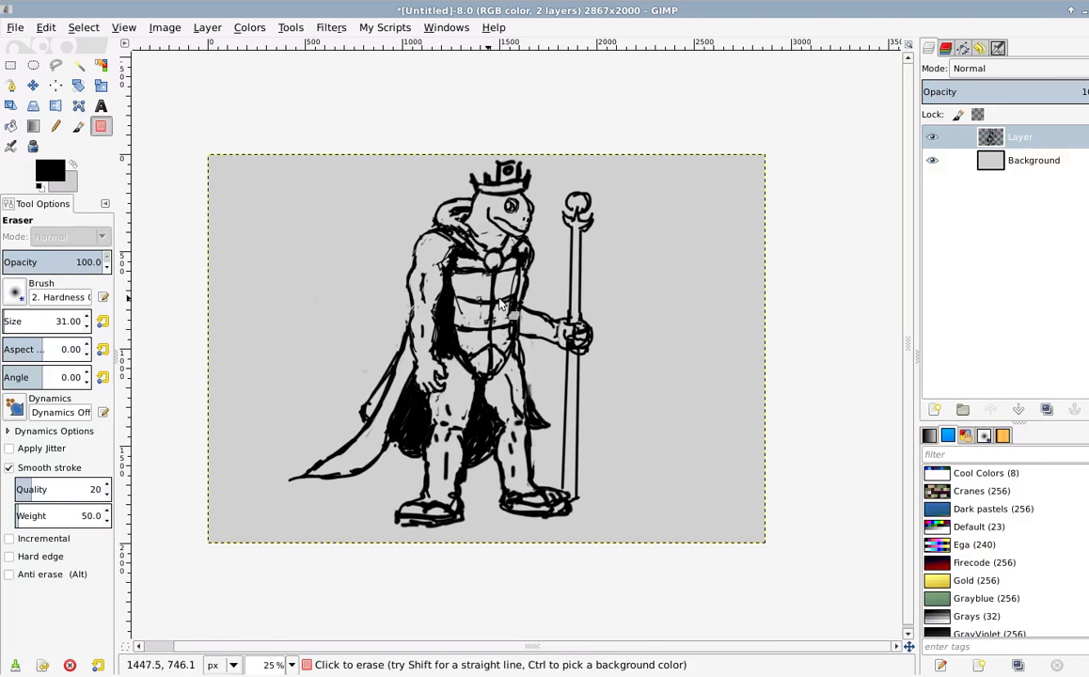
key("p")
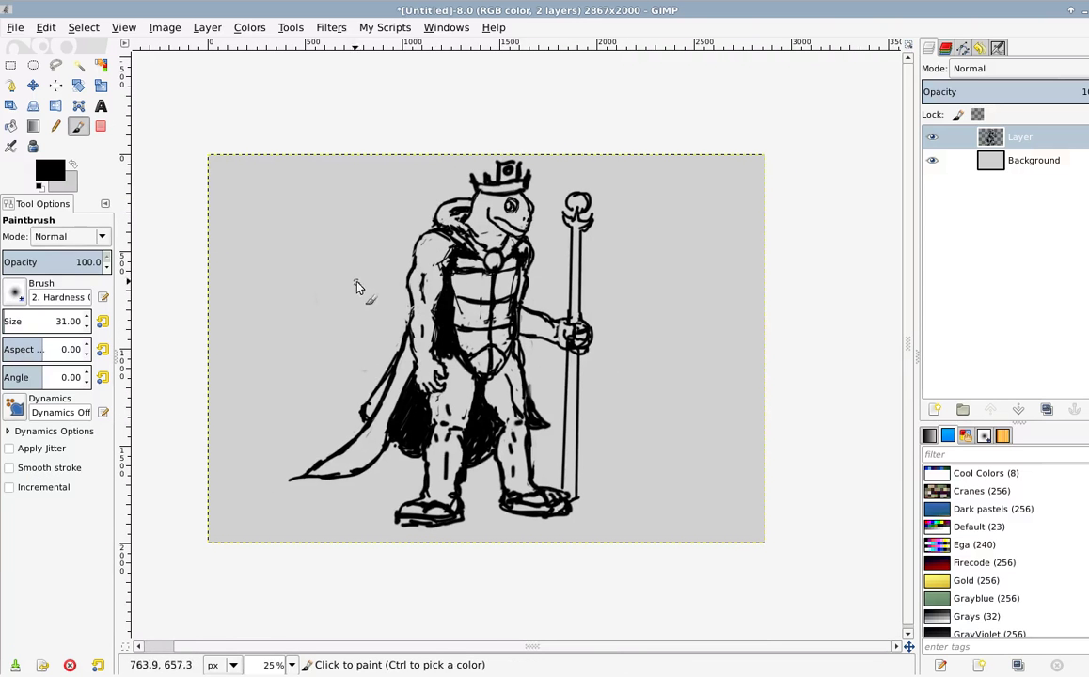
mouse_move(365, 224)
left_mouse_down()
mouse_move(378, 237)
mouse_move(360, 260)
left_mouse_up()
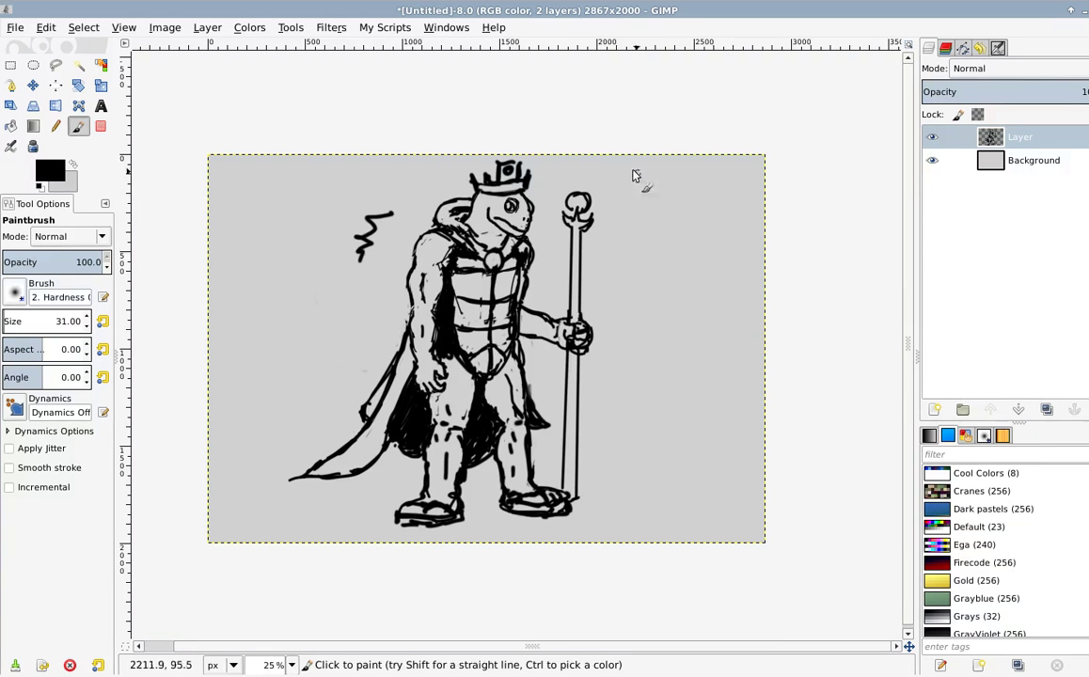
left_click_drag(618, 173, 673, 242)
mouse_move(362, 297)
left_mouse_down()
mouse_move(335, 331)
mouse_move(350, 339)
left_mouse_up()
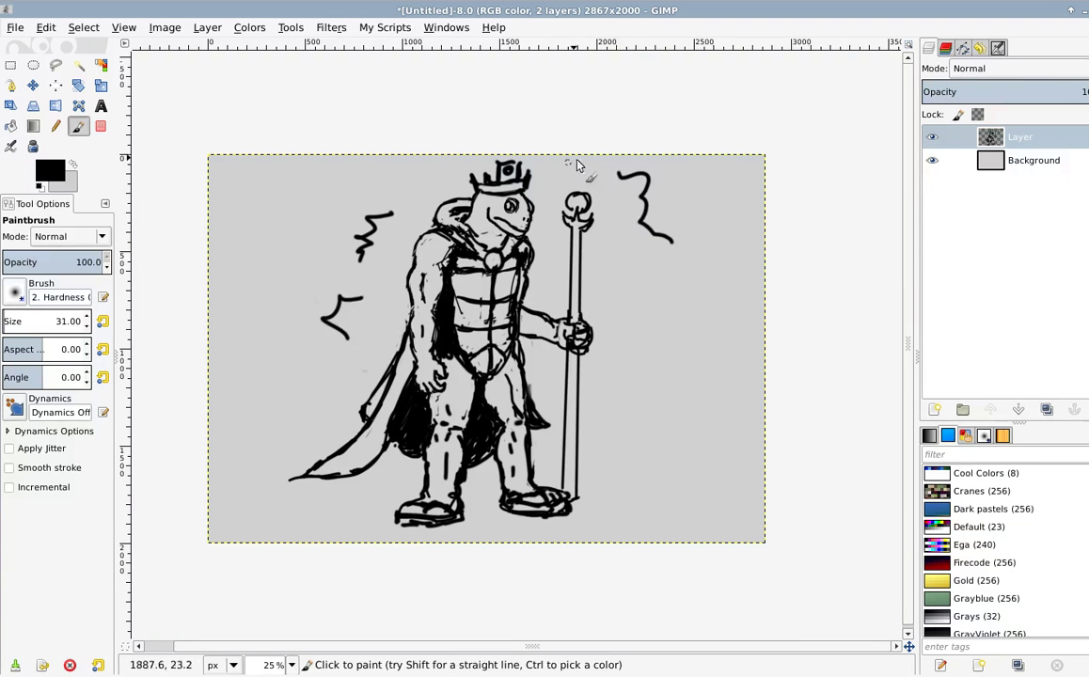
key("ctrl+z")
key("ctrl+z")
key("ctrl+z")
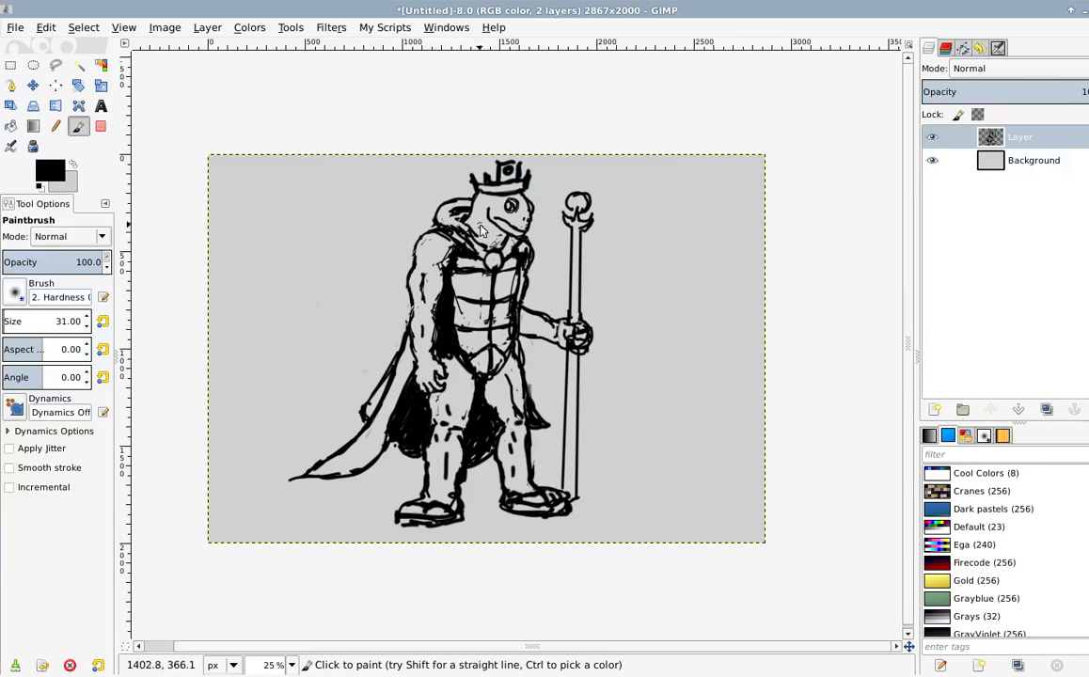
scroll(484, 221, "up", 1)
left_click_drag(456, 196, 415, 314)
left_click_drag(381, 448, 493, 324)
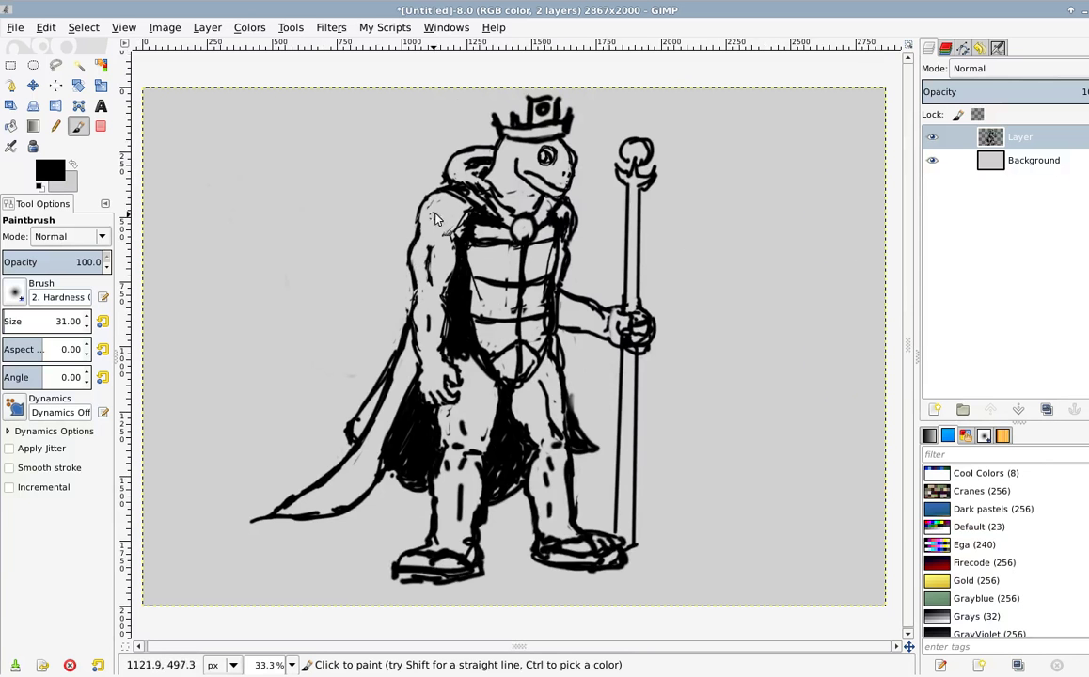
mouse_move(480, 268)
left_mouse_down()
mouse_move(520, 308)
mouse_move(526, 286)
mouse_move(511, 274)
mouse_move(511, 306)
mouse_move(515, 287)
left_mouse_up()
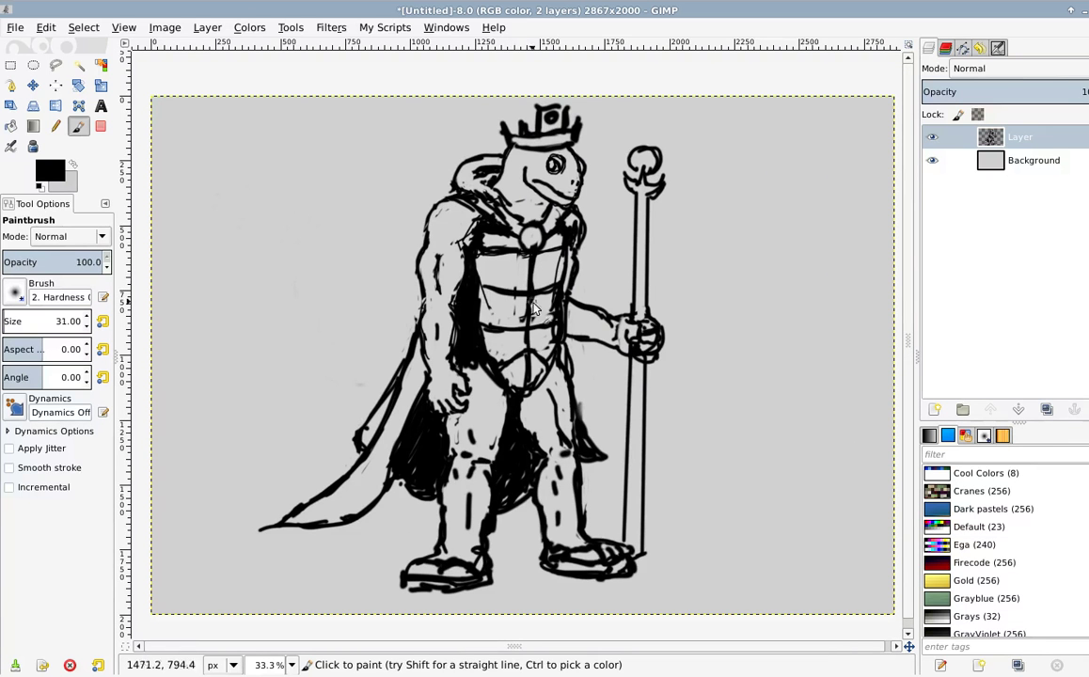
scroll(479, 213, "down", 1)
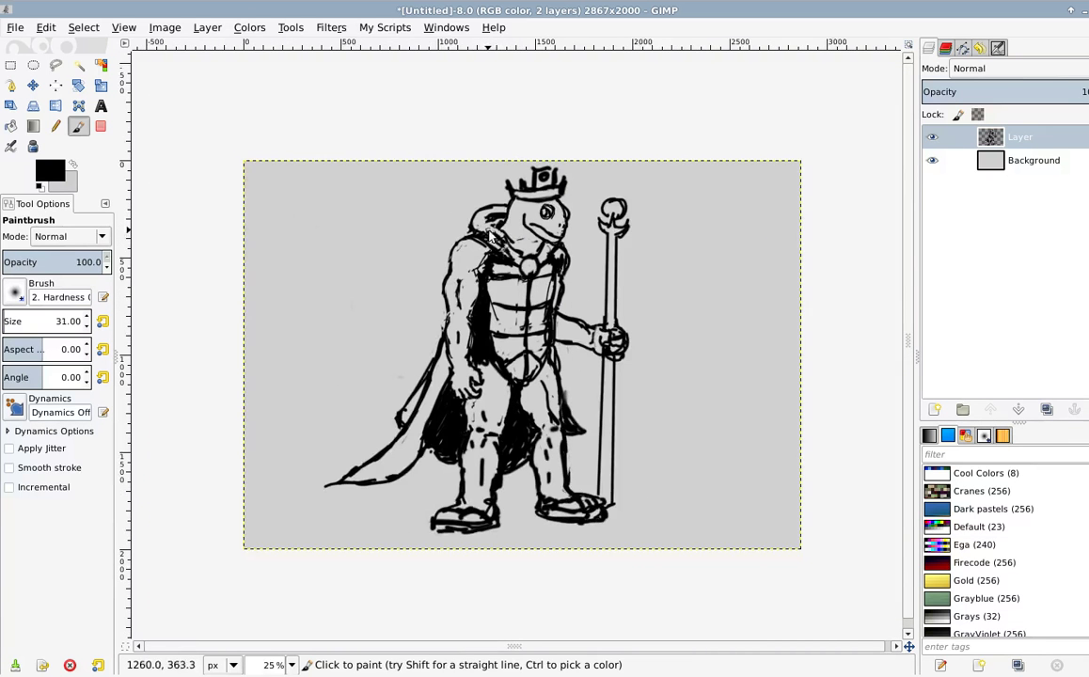
scroll(488, 236, "up", 1)
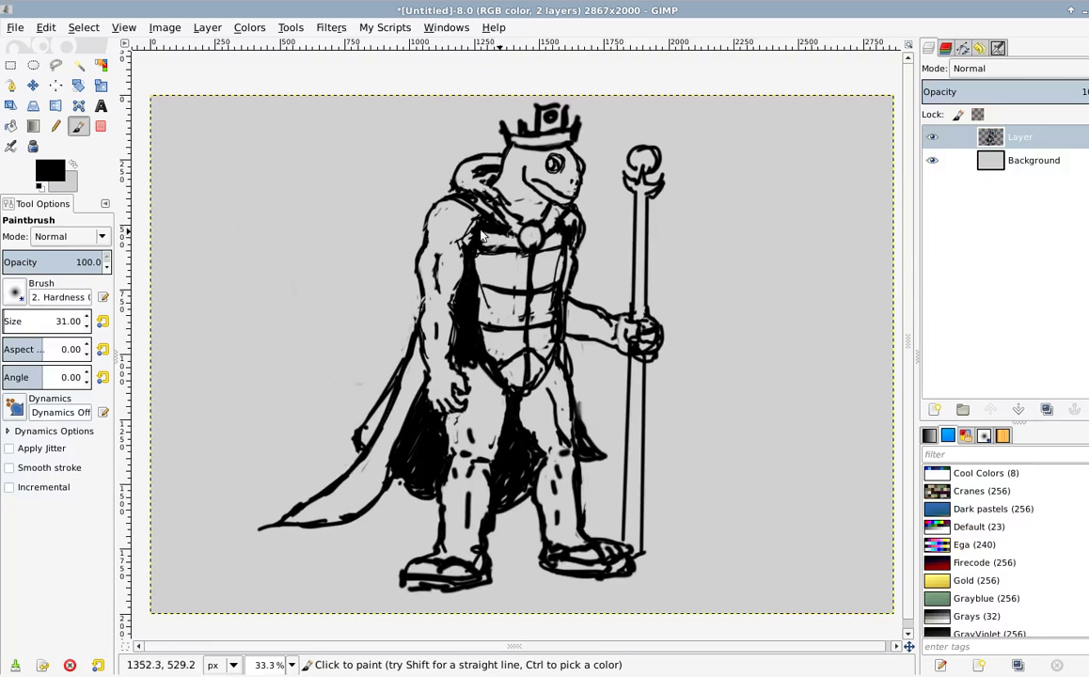